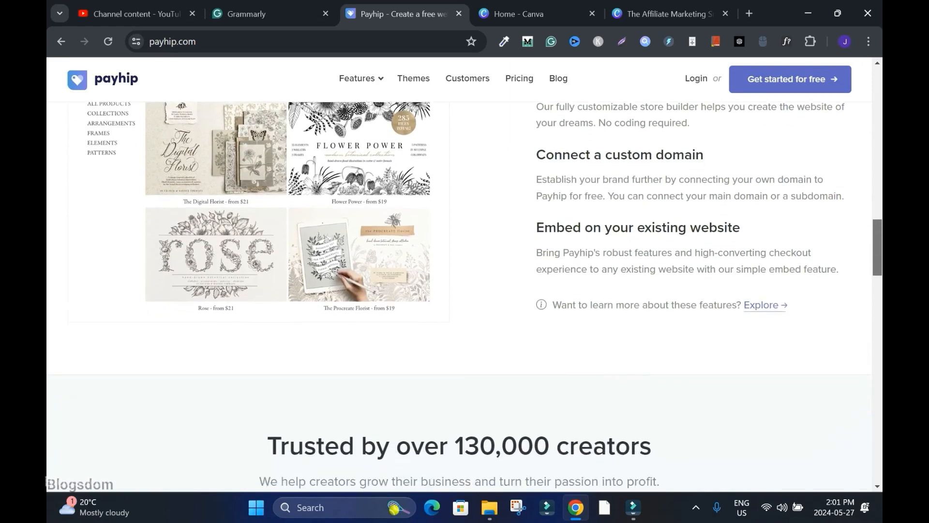
- Review the Payhip homepage and its pricing plans
{"action": "scroll", "coordinate": [465, 300], "scroll_direction": "down", "scroll_amount": 5}
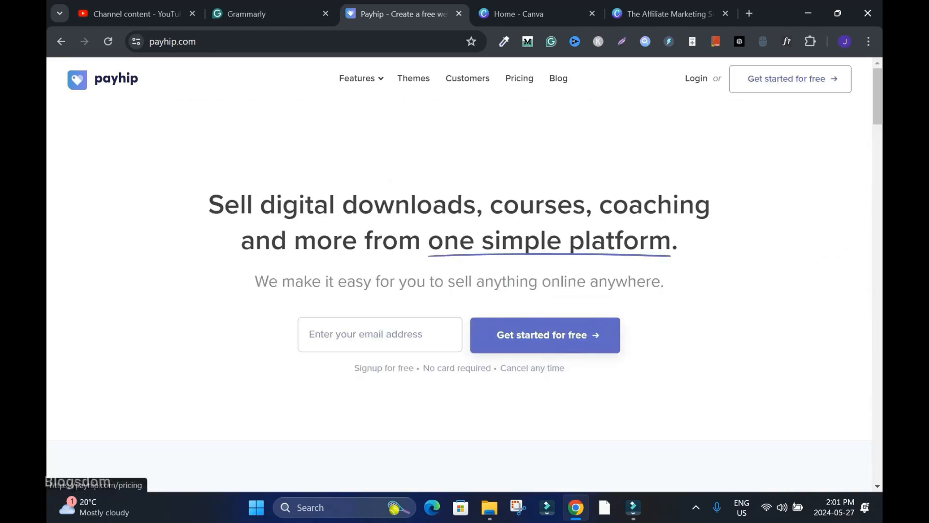
{"action": "left_click", "coordinate": [533, 78]}
{"action": "scroll", "coordinate": [465, 271], "scroll_direction": "down", "scroll_amount": 3}
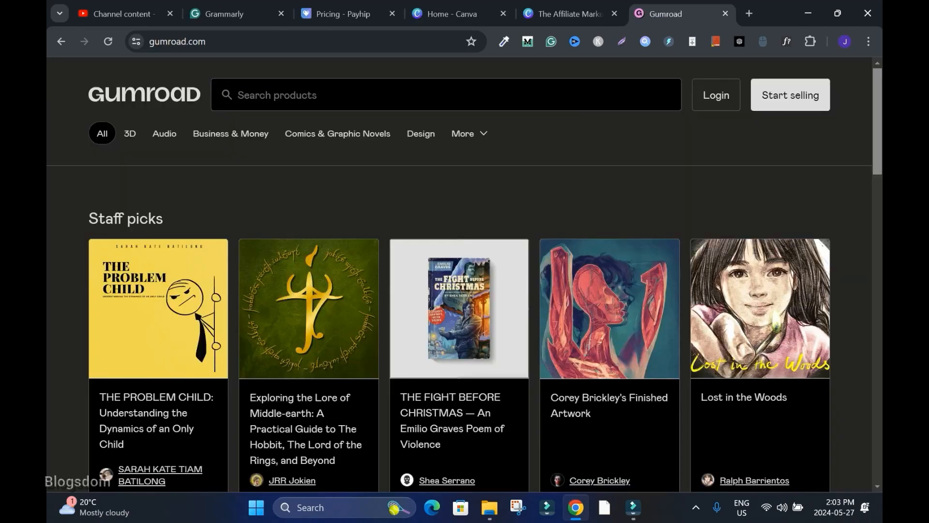
- Review Gumroad's seller overview and pricing page, including the fees and common questions, and close the site
{"action": "left_click", "coordinate": [790, 95]}
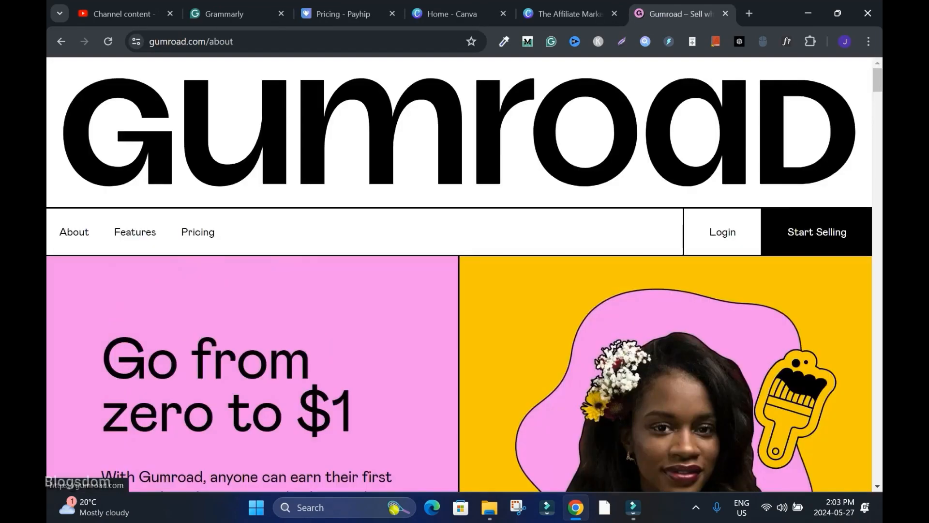
{"action": "scroll", "coordinate": [465, 271], "scroll_direction": "down", "scroll_amount": 7}
{"action": "scroll", "coordinate": [465, 271], "scroll_direction": "up", "scroll_amount": 8}
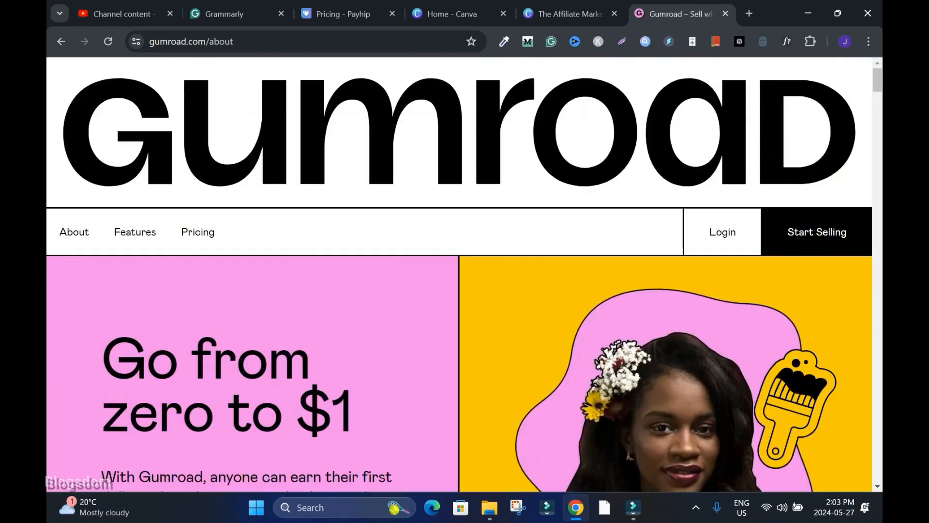
{"action": "left_click", "coordinate": [197, 232]}
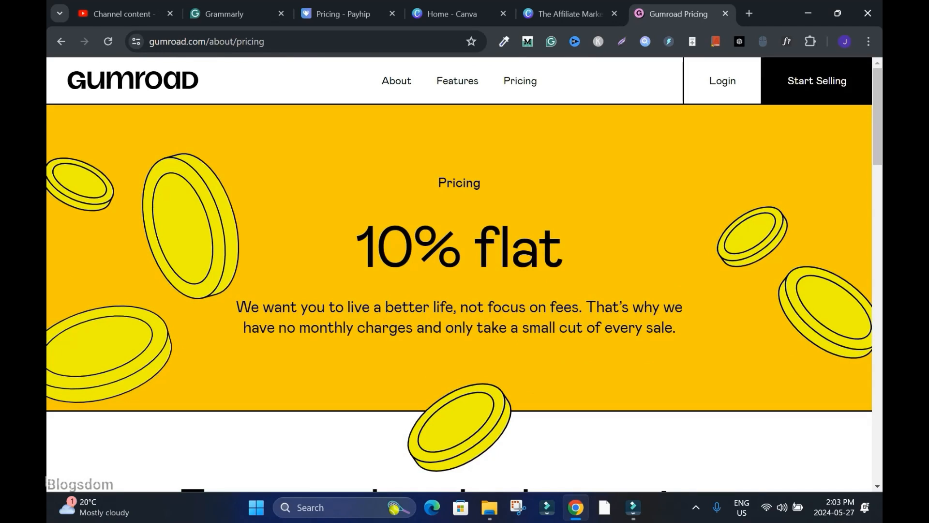
{"action": "scroll", "coordinate": [464, 271], "scroll_direction": "down", "scroll_amount": 12}
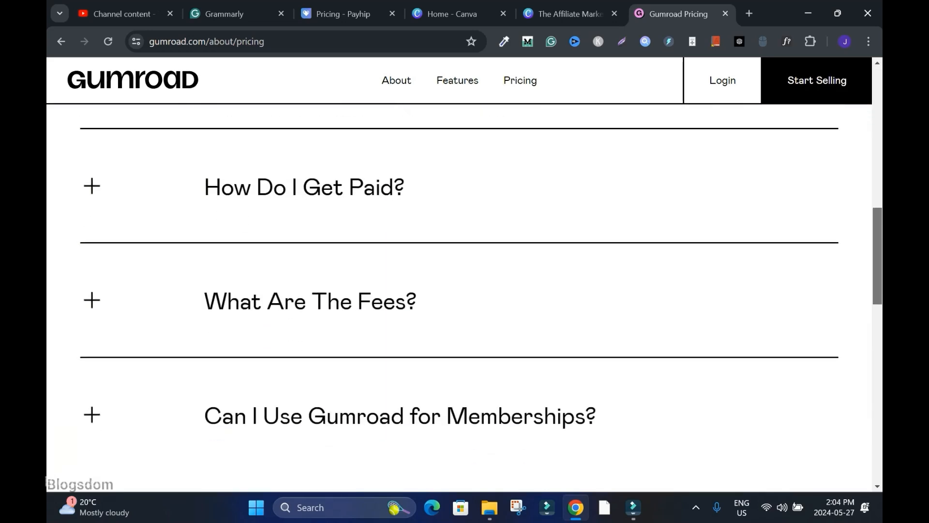
{"action": "scroll", "coordinate": [465, 271], "scroll_direction": "down", "scroll_amount": 10}
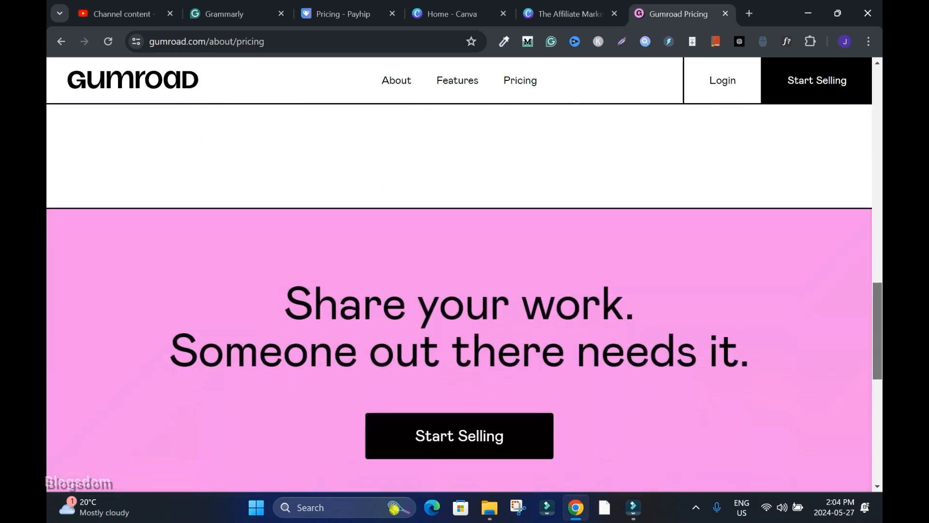
{"action": "scroll", "coordinate": [465, 271], "scroll_direction": "up", "scroll_amount": 20}
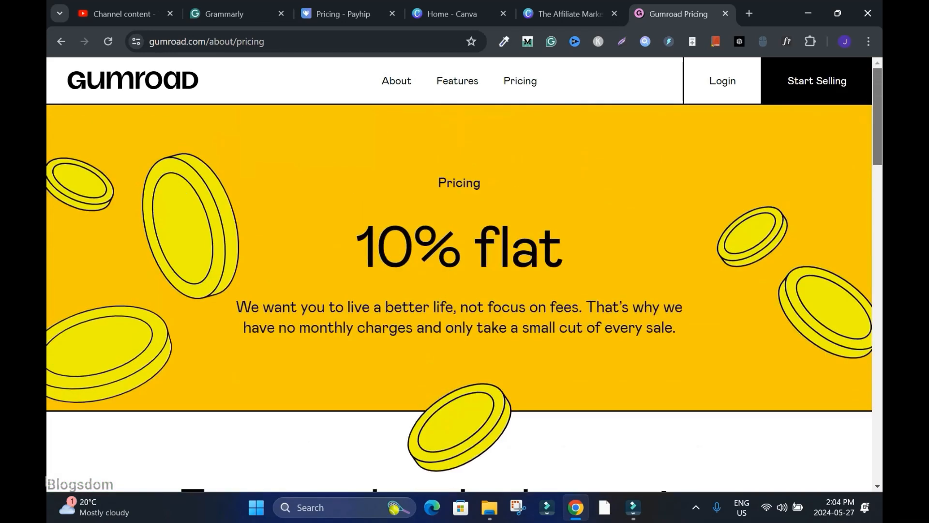
{"action": "left_click", "coordinate": [726, 13]}
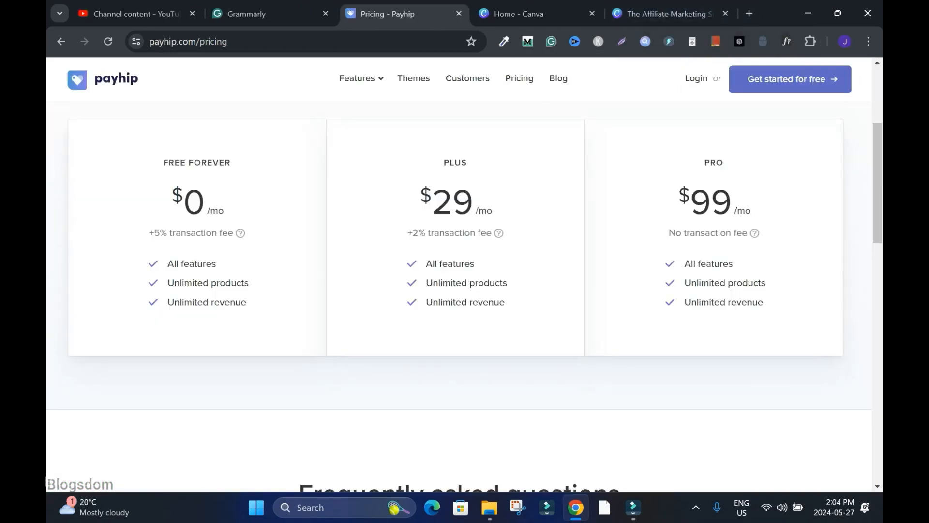
- Sign up for a free Payhip account with Blogsdom as both the store name and the store username
{"action": "scroll", "coordinate": [465, 193], "scroll_direction": "up", "scroll_amount": 3}
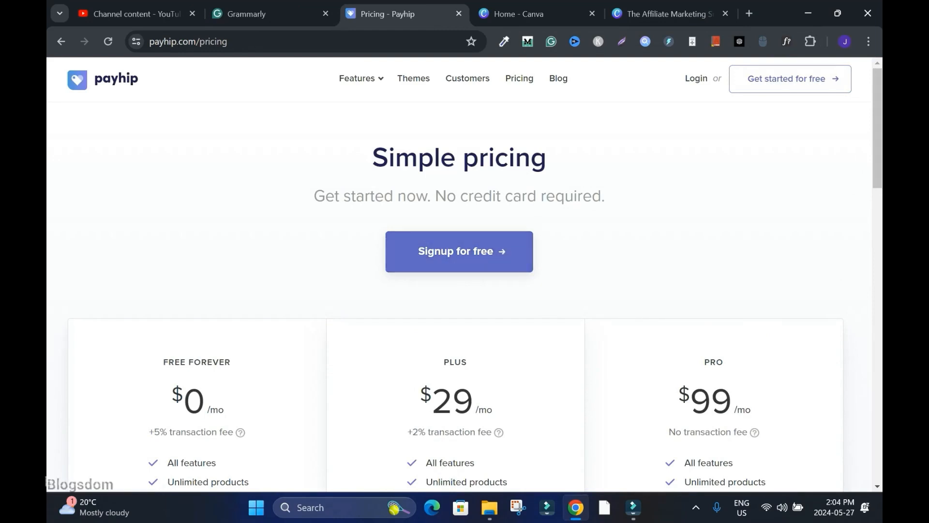
{"action": "left_click", "coordinate": [459, 252]}
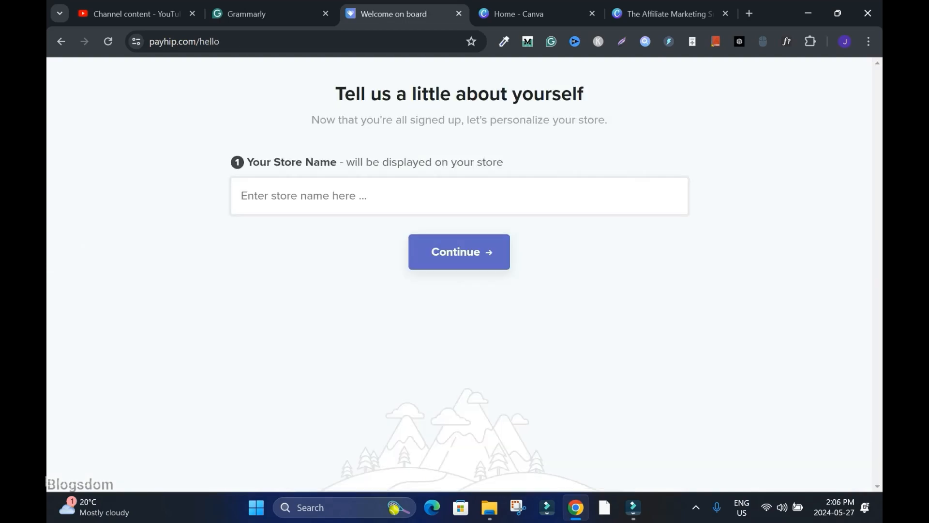
{"action": "left_click", "coordinate": [460, 196]}
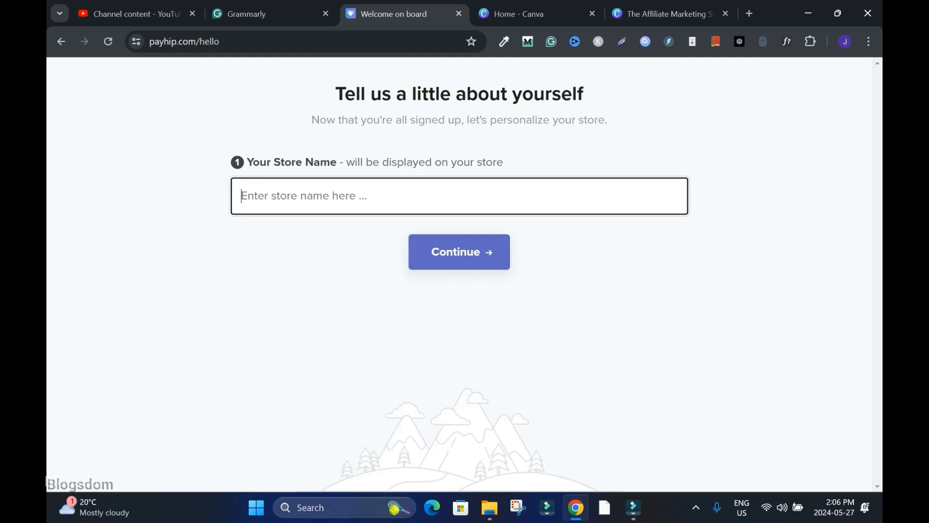
{"action": "type", "text": "Blogsdom"}
{"action": "left_click", "coordinate": [459, 252]}
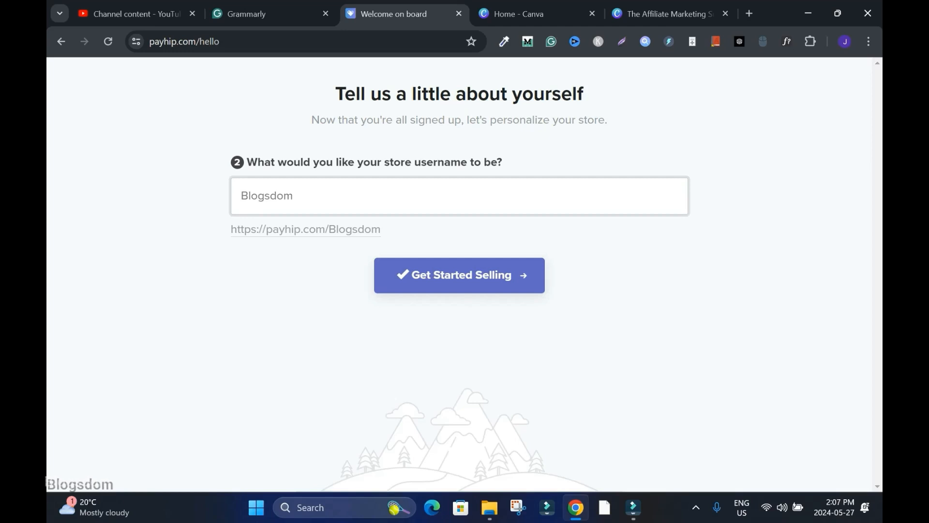
{"action": "left_click_drag", "start_coordinate": [382, 229], "coordinate": [230, 229]}
{"action": "left_click", "coordinate": [460, 275]}
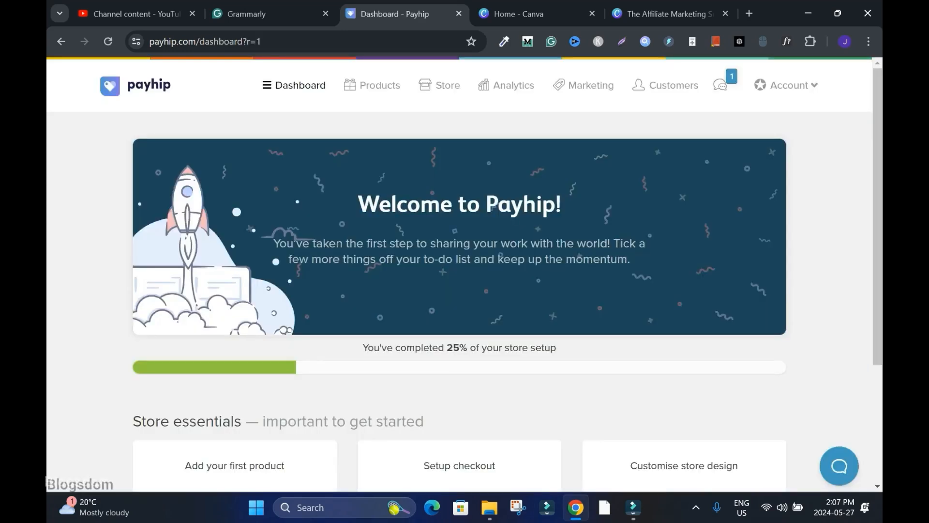
- Add the store's first product from the store essentials and choose Digital Product as its type
{"action": "scroll", "coordinate": [465, 273], "scroll_direction": "down", "scroll_amount": 3}
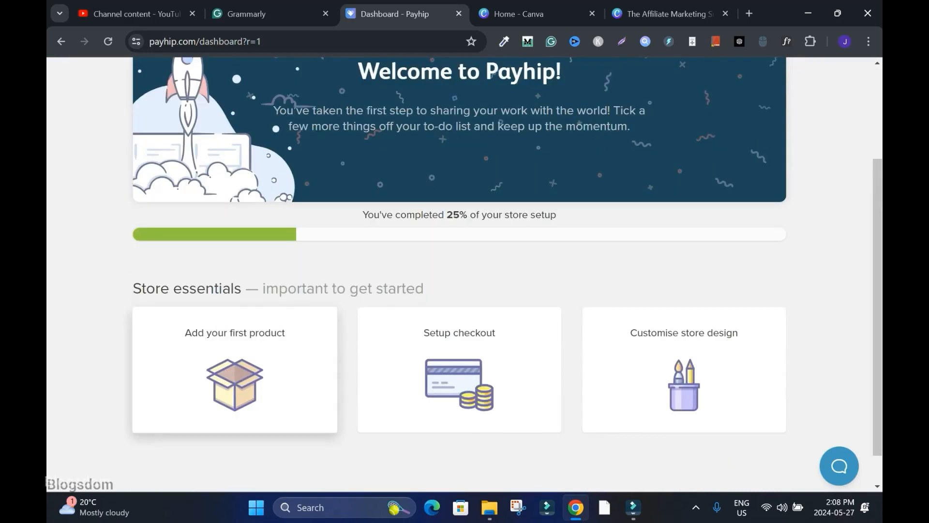
{"action": "left_click", "coordinate": [235, 370]}
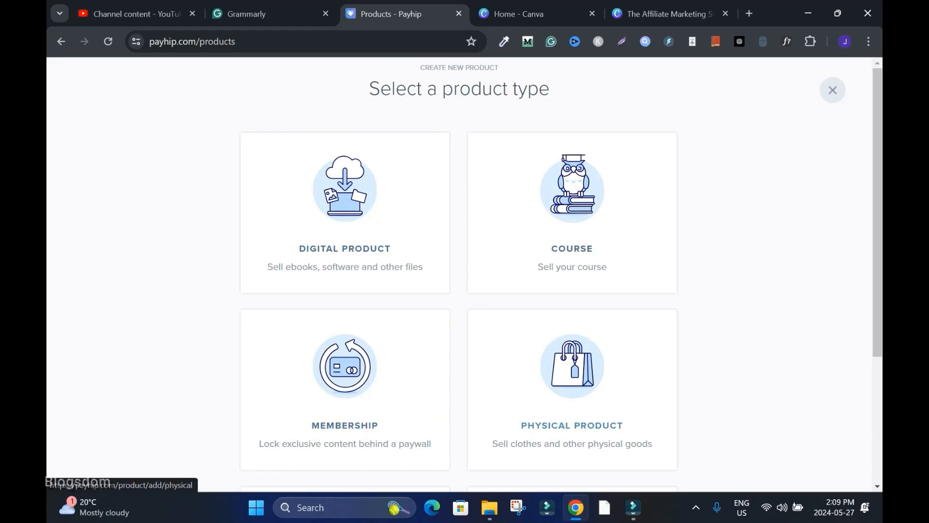
{"action": "scroll", "coordinate": [344, 378], "scroll_direction": "down", "scroll_amount": 3}
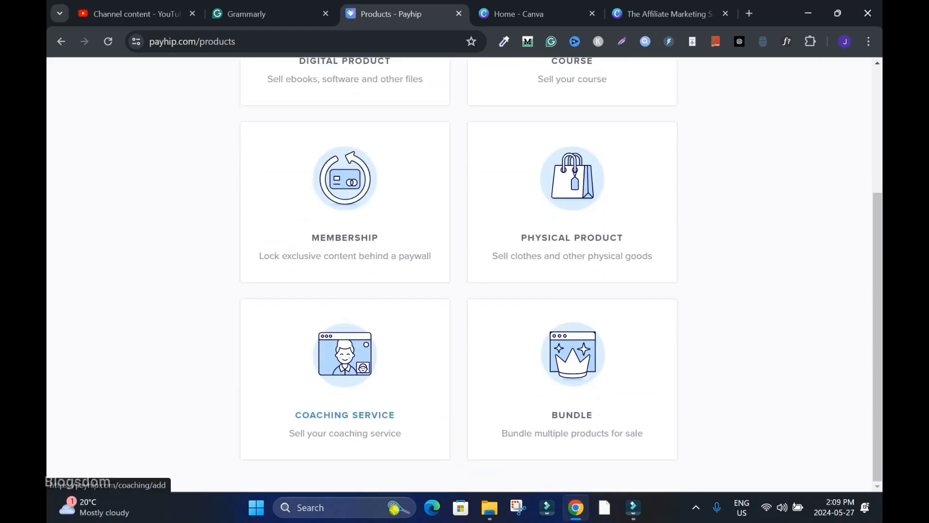
{"action": "scroll", "coordinate": [572, 377], "scroll_direction": "up", "scroll_amount": 3}
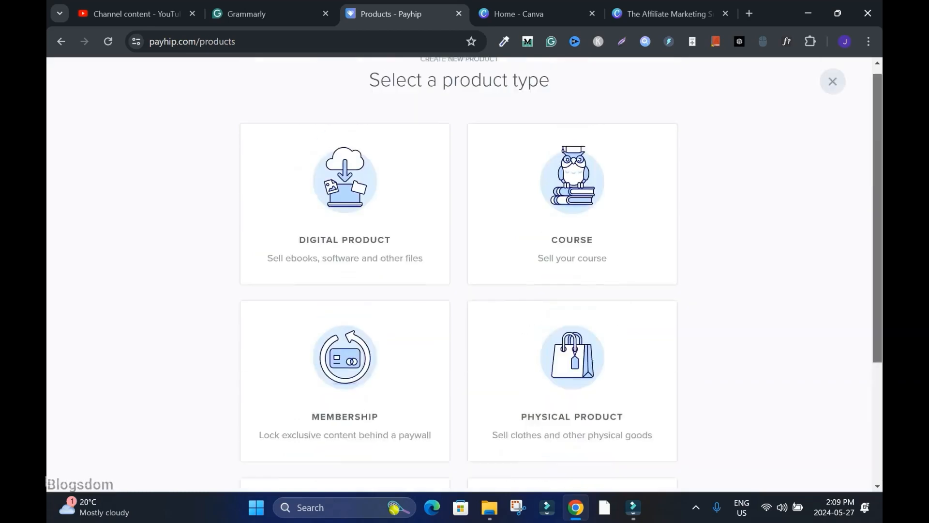
{"action": "left_click", "coordinate": [330, 248]}
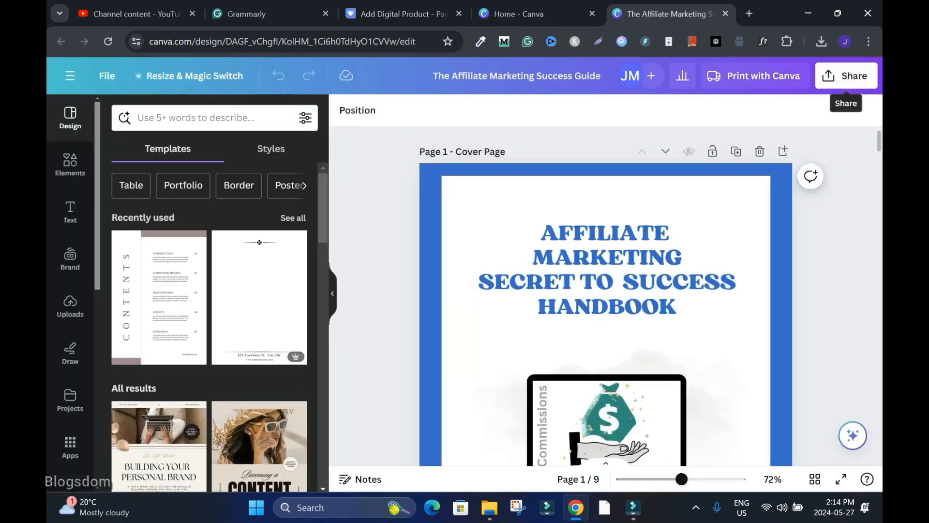
- Download all pages of The Affiliate Marketing Success Guide design as a PDF Standard file
{"action": "left_click", "coordinate": [846, 76]}
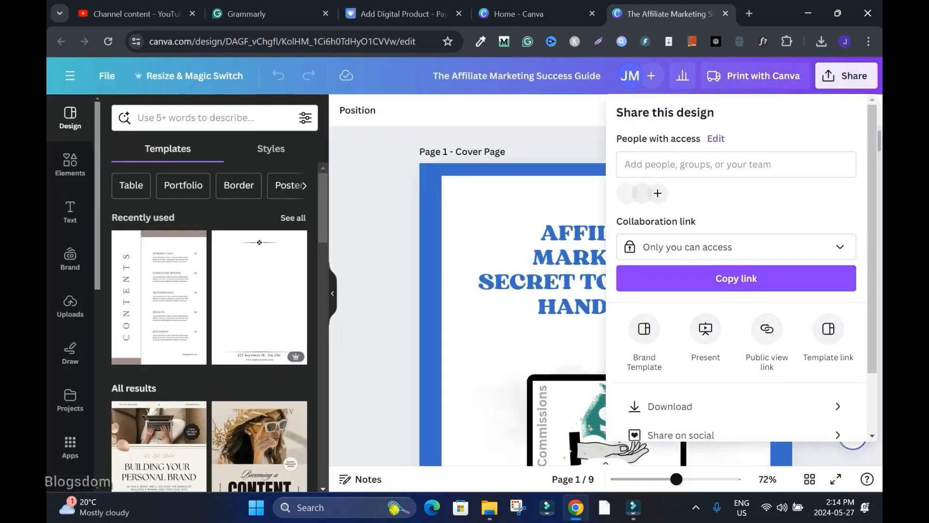
{"action": "left_click", "coordinate": [668, 406]}
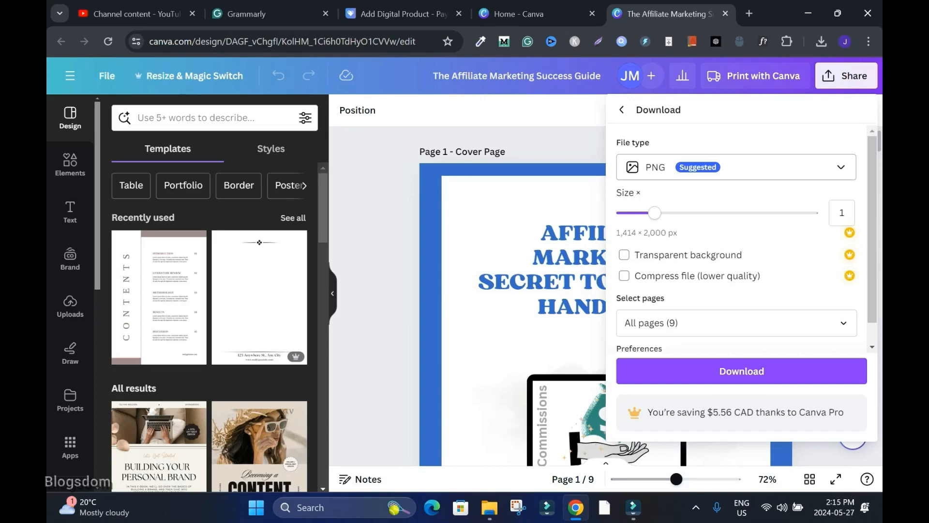
{"action": "left_click", "coordinate": [736, 167]}
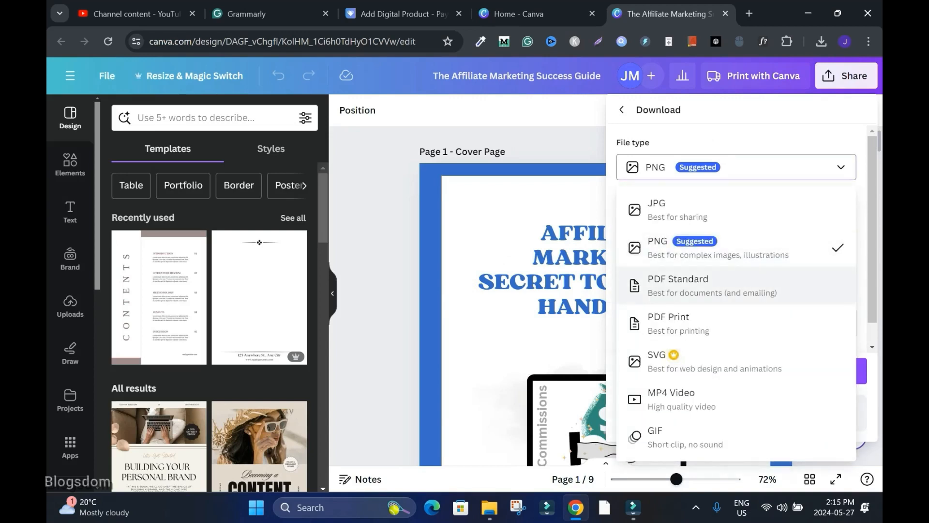
{"action": "left_click", "coordinate": [702, 285]}
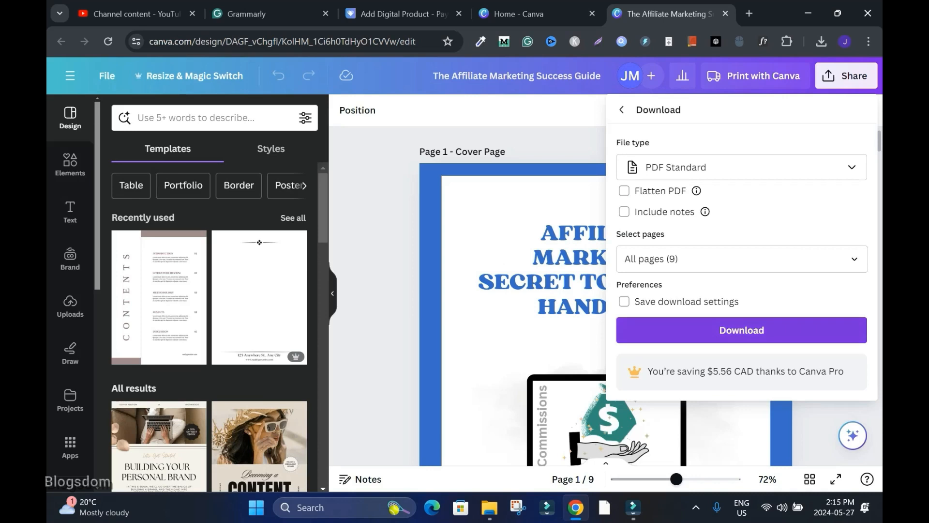
{"action": "left_click", "coordinate": [741, 329]}
- Switch to Payhip and upload The Affiliate Marketing Success Guide PDF from Downloads as the product file
{"action": "left_click", "coordinate": [402, 14]}
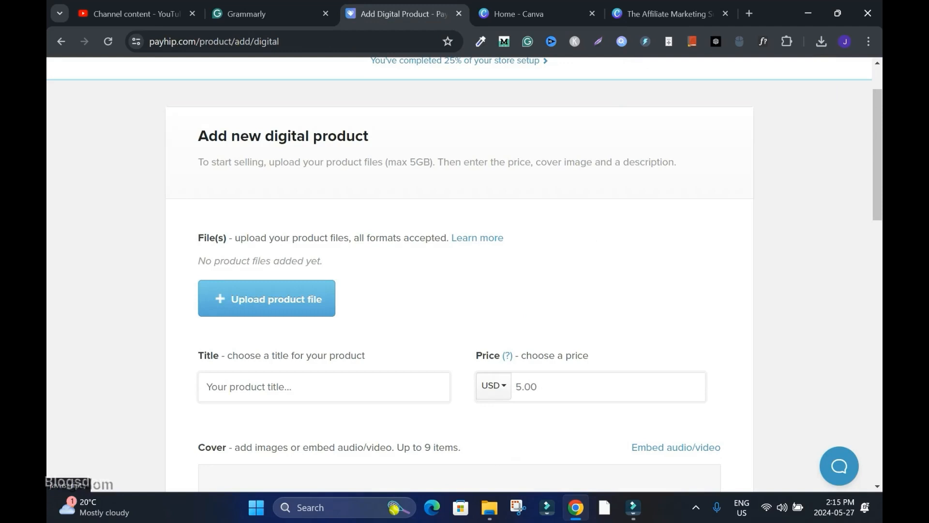
{"action": "left_click", "coordinate": [267, 299]}
{"action": "left_click", "coordinate": [255, 357]}
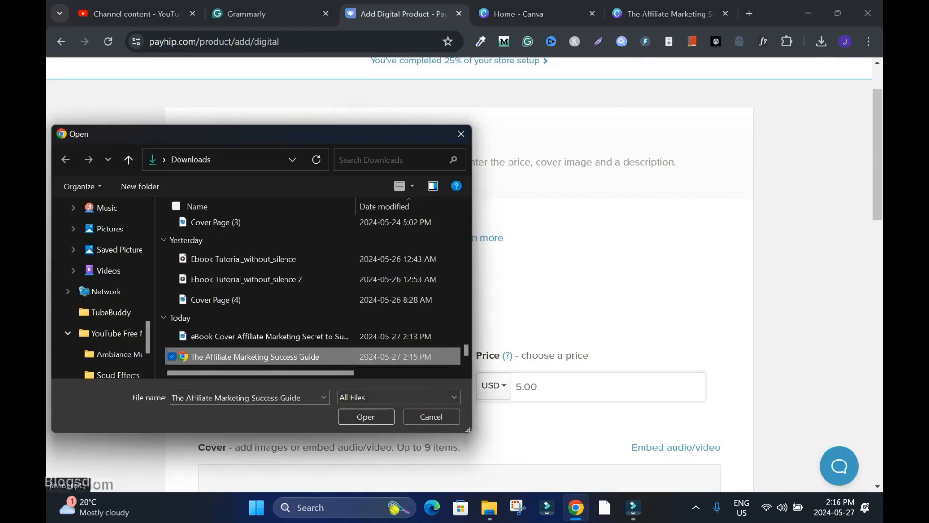
{"action": "left_click", "coordinate": [366, 417]}
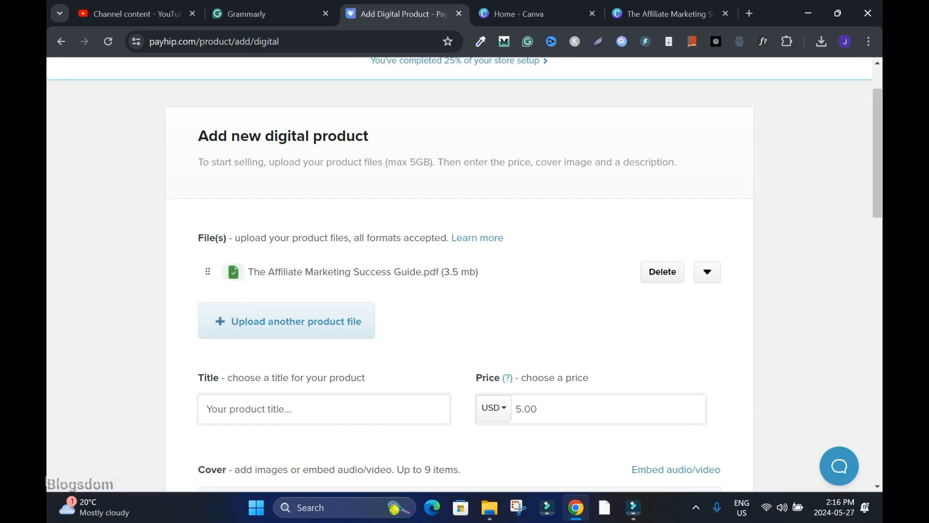
- Read the help article about adding digital products from the product files section, and close it
{"action": "scroll", "coordinate": [465, 272], "scroll_direction": "down", "scroll_amount": 1}
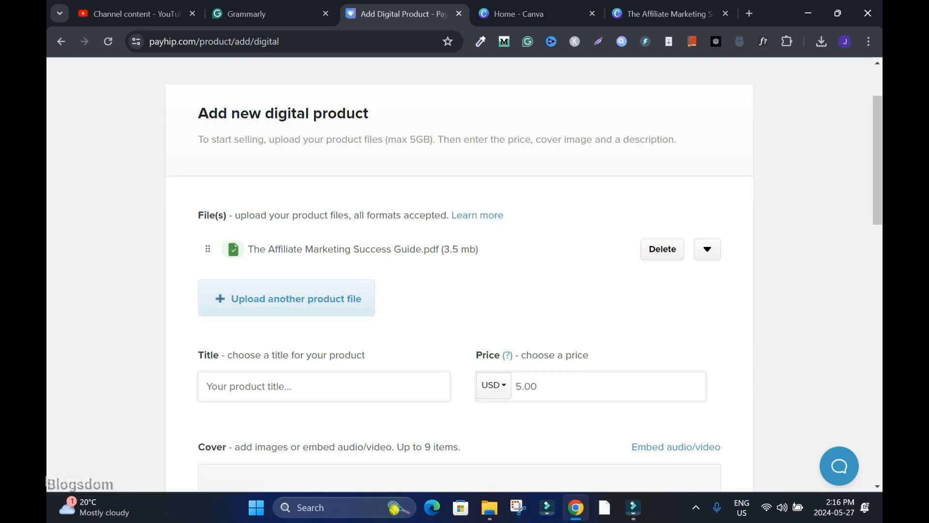
{"action": "right_click", "coordinate": [483, 215]}
{"action": "key", "text": "Escape"}
{"action": "left_click", "coordinate": [457, 14]}
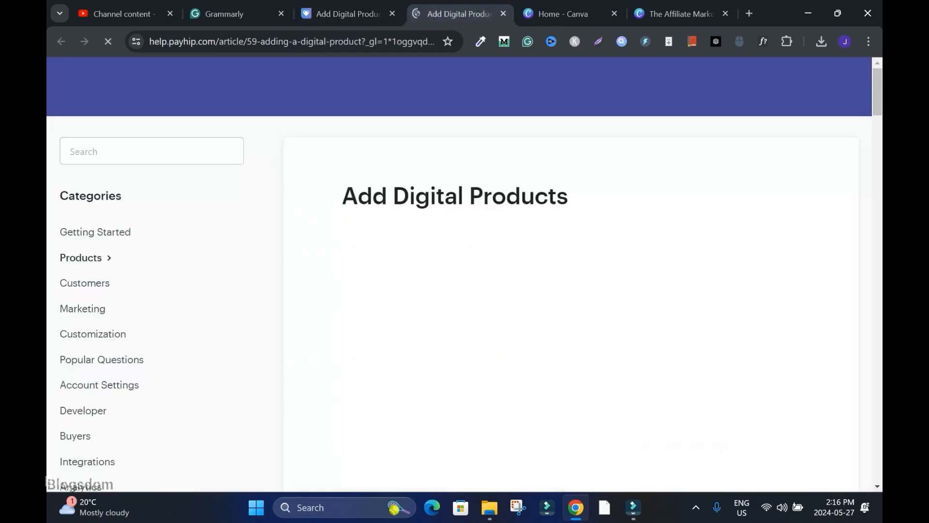
{"action": "left_click_drag", "start_coordinate": [877, 91], "coordinate": [877, 141]}
{"action": "scroll", "coordinate": [463, 325], "scroll_direction": "up", "scroll_amount": 2}
{"action": "scroll", "coordinate": [460, 417], "scroll_direction": "down", "scroll_amount": 7}
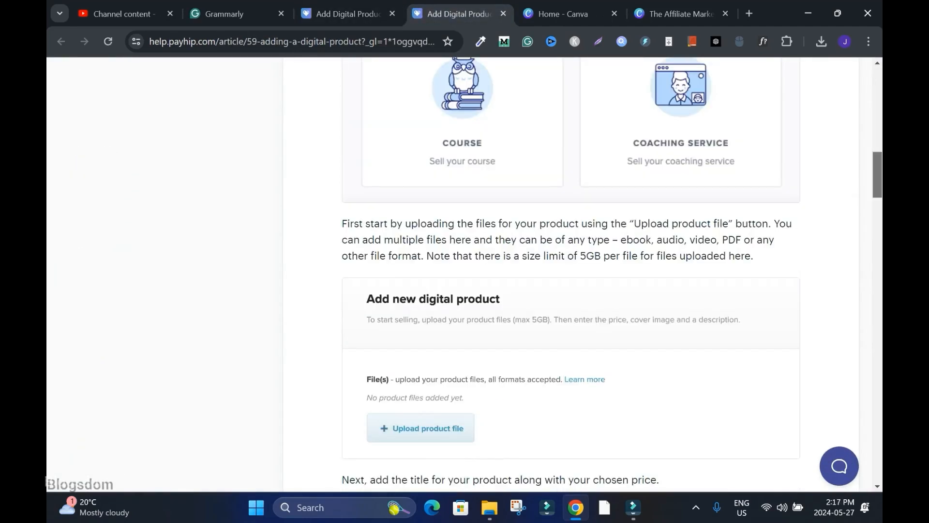
{"action": "scroll", "coordinate": [351, 478], "scroll_direction": "up", "scroll_amount": 15}
{"action": "left_click", "coordinate": [503, 13]}
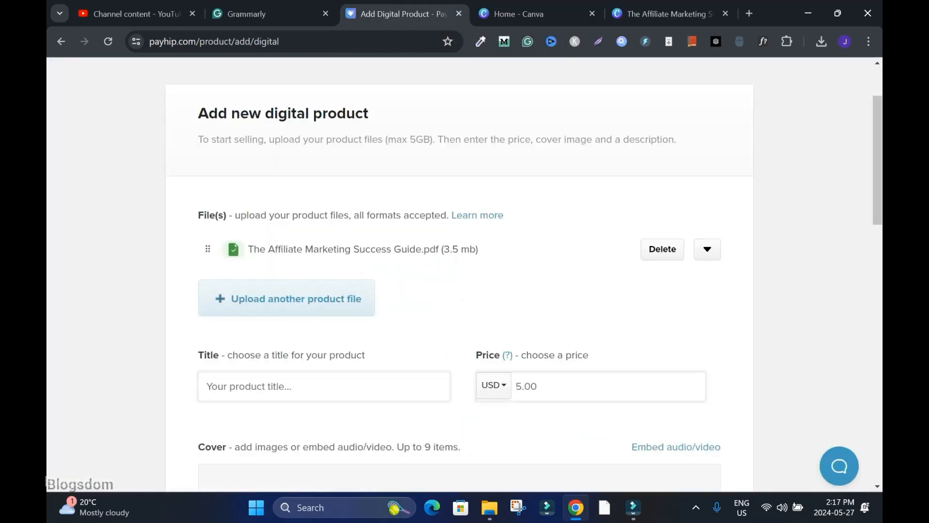
- Copy the uploaded file's name without its extension and use The Affiliate Marketing Success Guide as the product title
{"action": "left_click_drag", "start_coordinate": [248, 249], "coordinate": [421, 249]}
{"action": "right_click", "coordinate": [390, 248]}
{"action": "left_click", "coordinate": [431, 260]}
{"action": "left_click", "coordinate": [325, 386]}
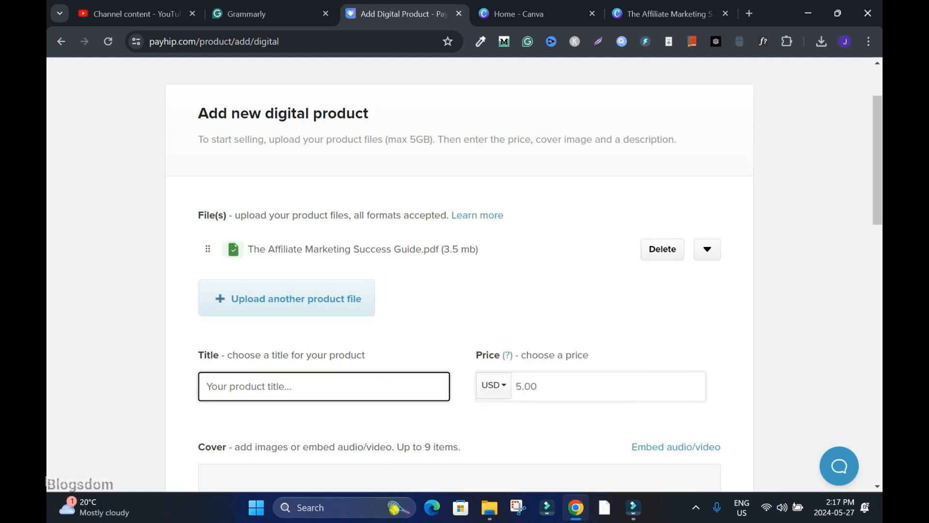
{"action": "key", "text": "ctrl+v"}
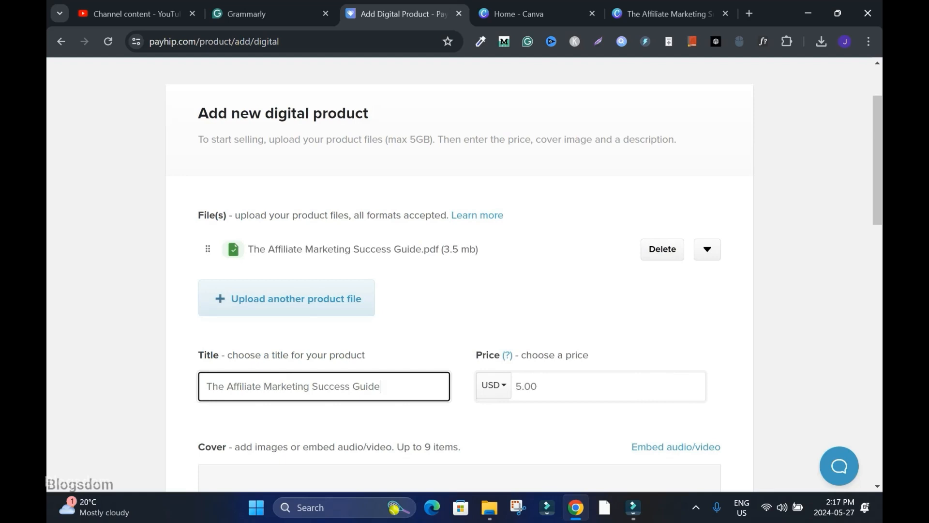
- Change the currency of the product price to CAD
{"action": "left_click", "coordinate": [493, 386]}
{"action": "scroll", "coordinate": [493, 386], "scroll_direction": "down", "scroll_amount": 2}
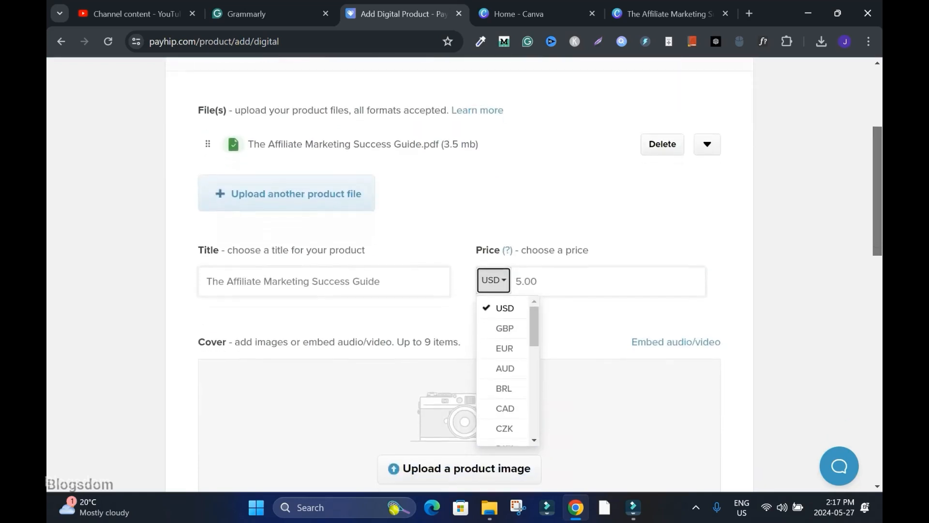
{"action": "scroll", "coordinate": [502, 230], "scroll_direction": "down", "scroll_amount": 2}
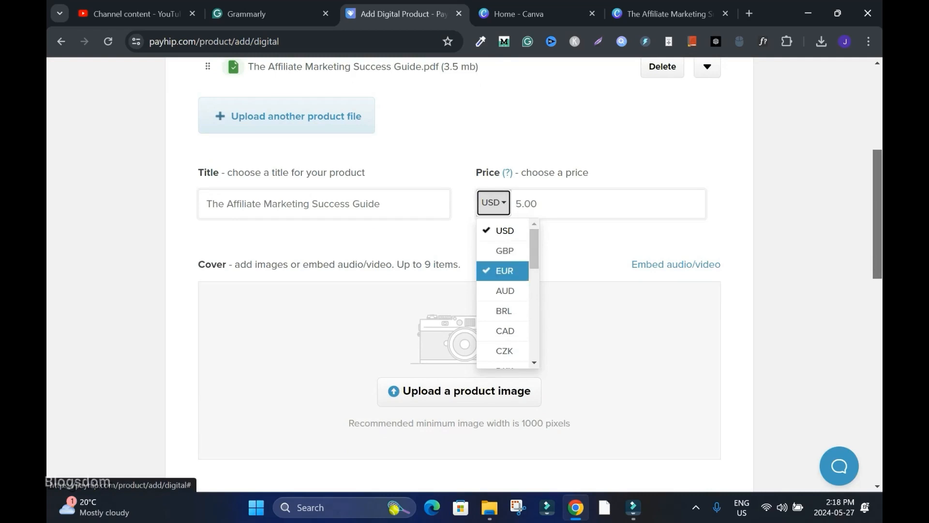
{"action": "key", "text": "Down"}
{"action": "key", "text": "Down"}
{"action": "key", "text": "Down"}
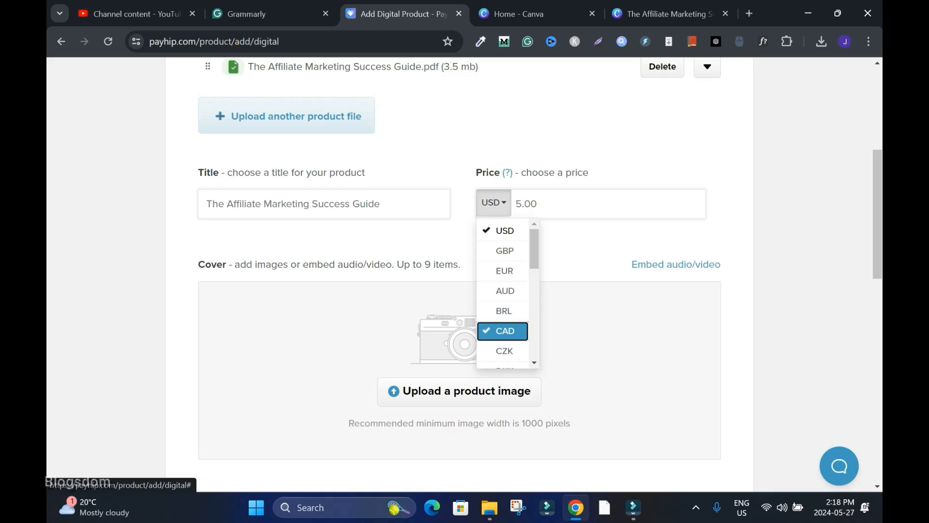
{"action": "key", "text": "Return"}
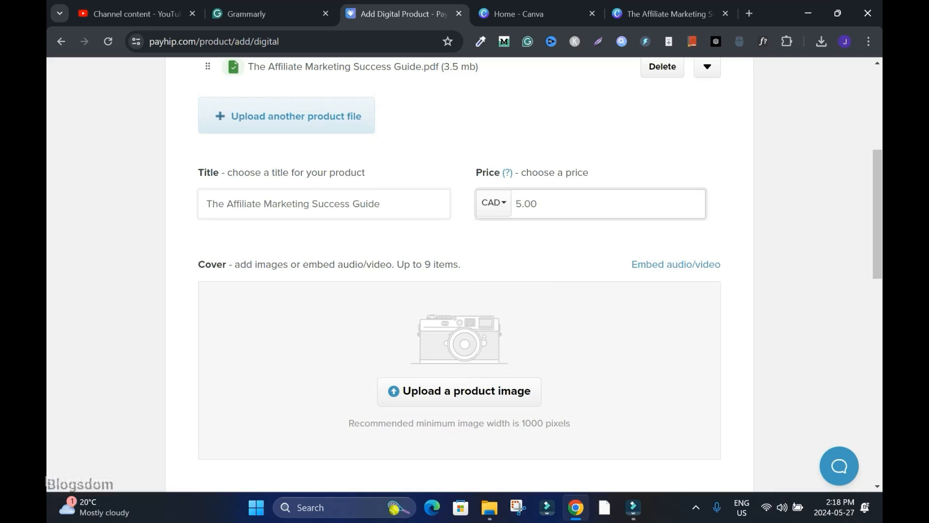
- Set the product's price to 5.50+
{"action": "key", "text": "Tab"}
{"action": "left_click", "coordinate": [538, 204]}
{"action": "type", "text": "+"}
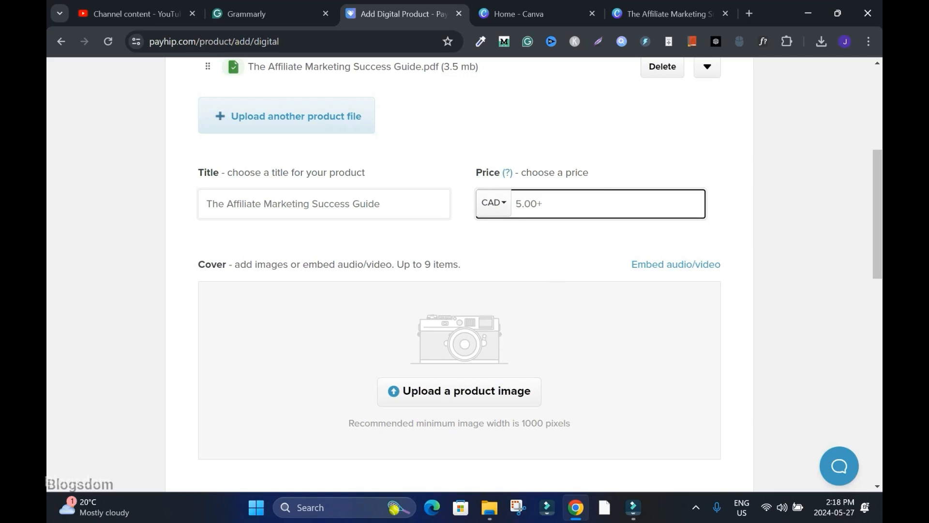
{"action": "key", "text": "ctrl+a"}
{"action": "type", "text": "10"}
{"action": "key", "text": "BackSpace"}
{"action": "key", "text": "BackSpace"}
{"action": "type", "text": "5.00+"}
{"action": "scroll", "coordinate": [460, 271], "scroll_direction": "down", "scroll_amount": 3}
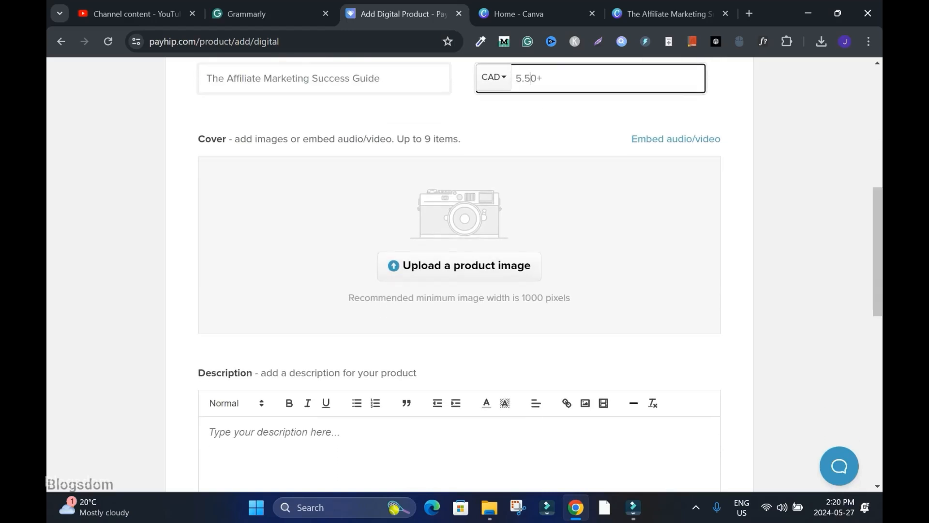
- Switch to Canva and create a new custom-size design of 1000 × 1000 px for the product cover
{"action": "left_click", "coordinate": [664, 14]}
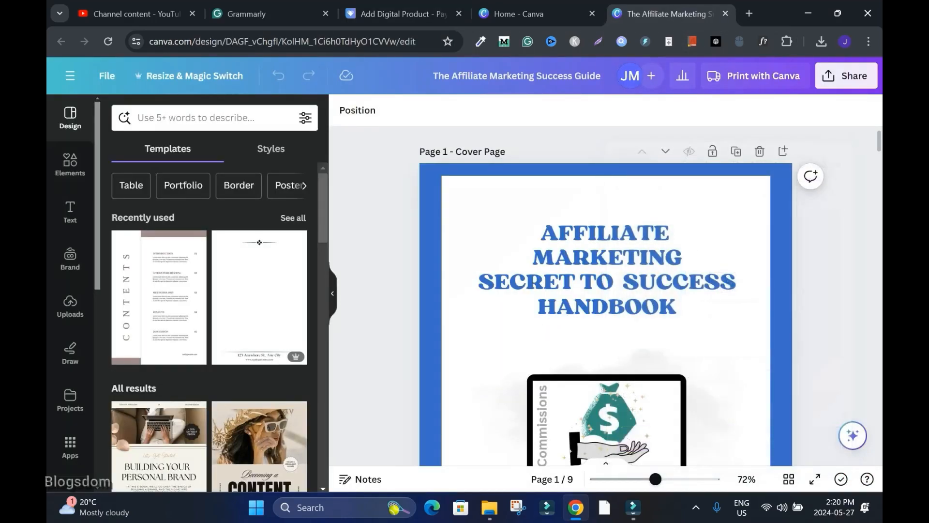
{"action": "left_click", "coordinate": [532, 14]}
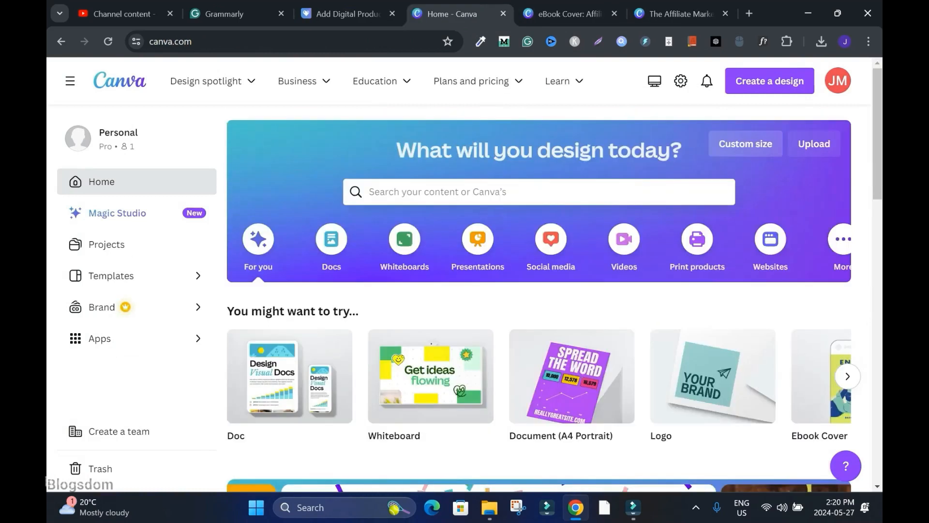
{"action": "left_click", "coordinate": [746, 144]}
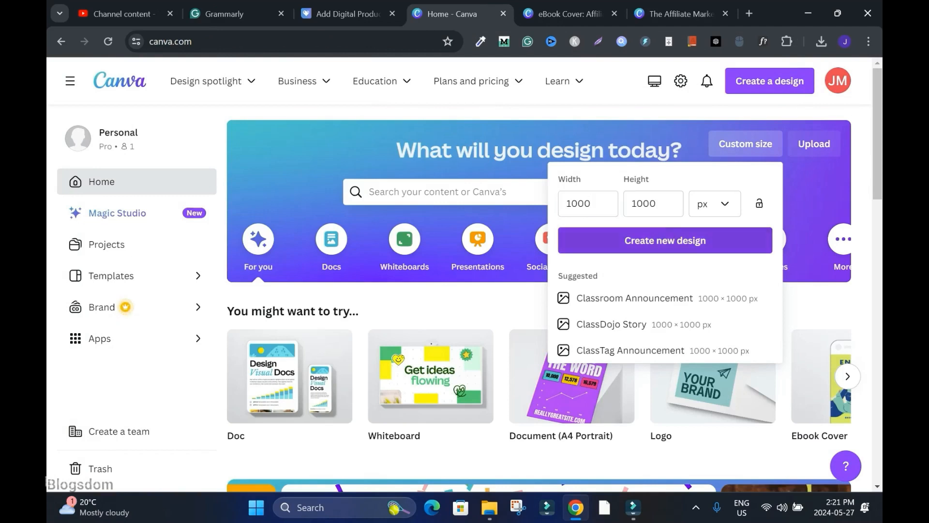
{"action": "key", "text": "Return"}
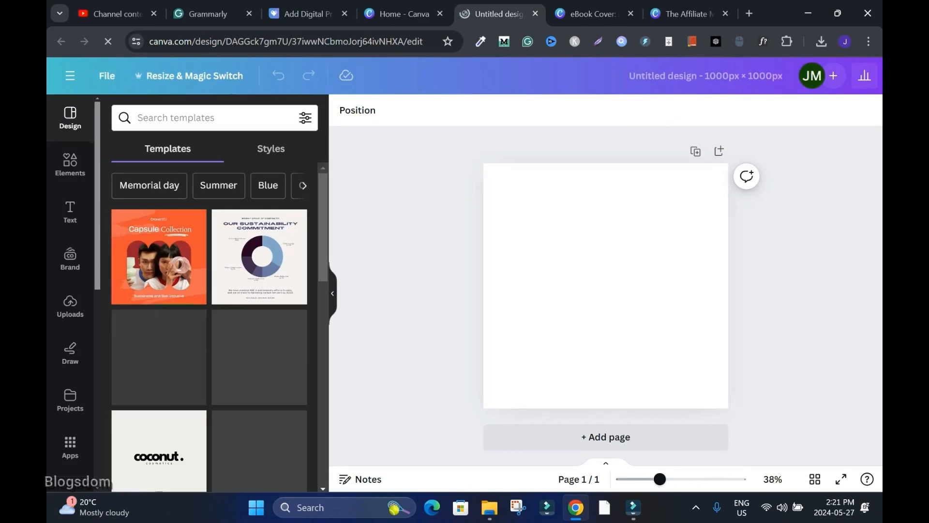
- Copy the 3D book mockup from the eBook Cover design into the new blank design and centre it on the page
{"action": "key", "text": "ctrl+Tab"}
{"action": "left_click", "coordinate": [606, 286]}
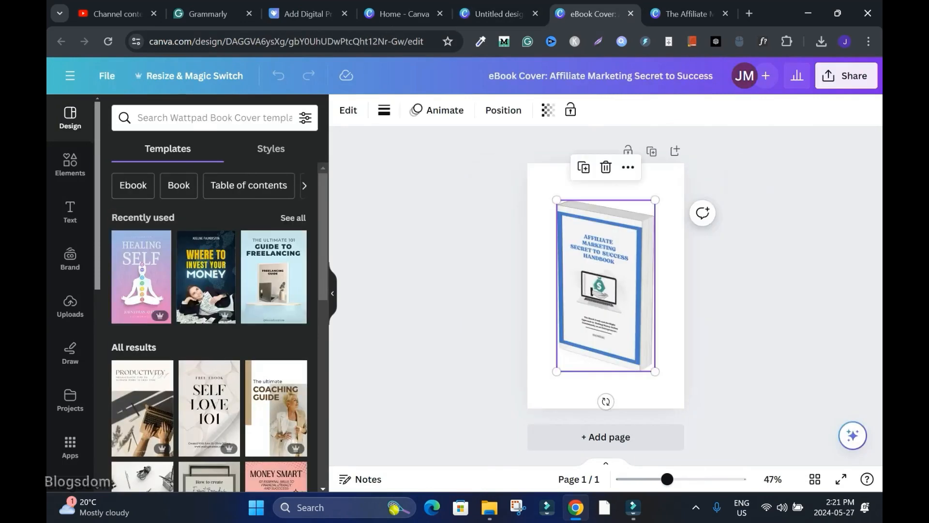
{"action": "key", "text": "ctrl+shift+Tab"}
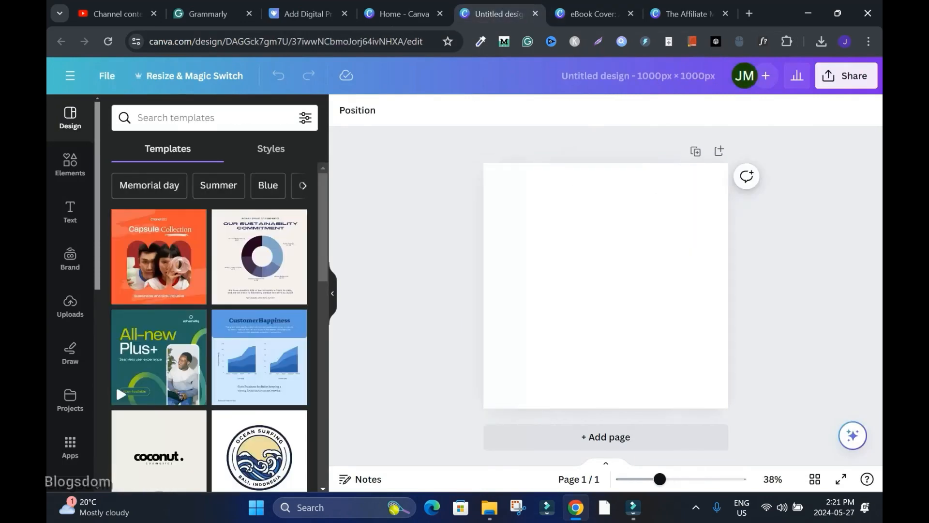
{"action": "key", "text": "ctrl+v"}
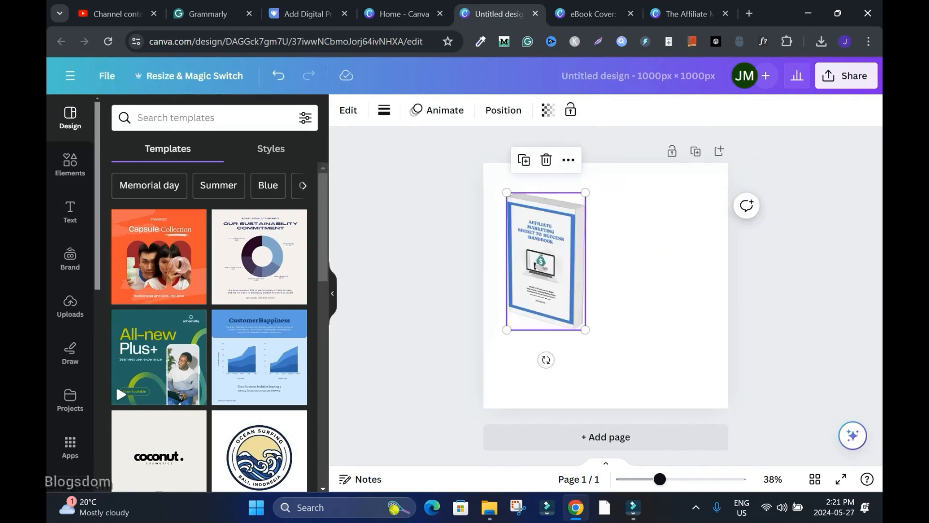
{"action": "left_click_drag", "start_coordinate": [546, 262], "coordinate": [606, 286]}
{"action": "left_click", "coordinate": [794, 285]}
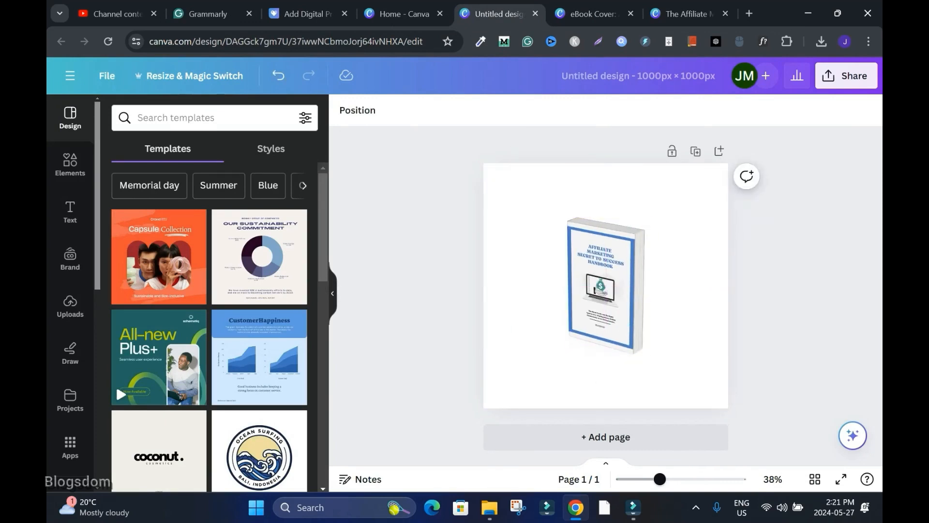
- Reuse the eBook Cover design's name for the new design, extended to "eBook Cover: Affiliate Marketing Secret to Success - Make Money Online", and close the old design
{"action": "key", "text": "ctrl+Tab"}
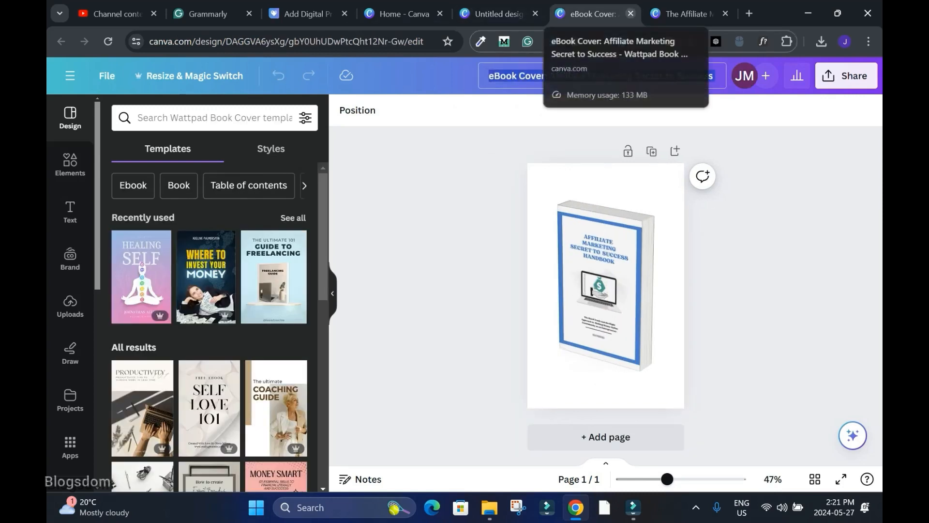
{"action": "left_click", "coordinate": [630, 14]}
{"action": "left_click", "coordinate": [491, 13]}
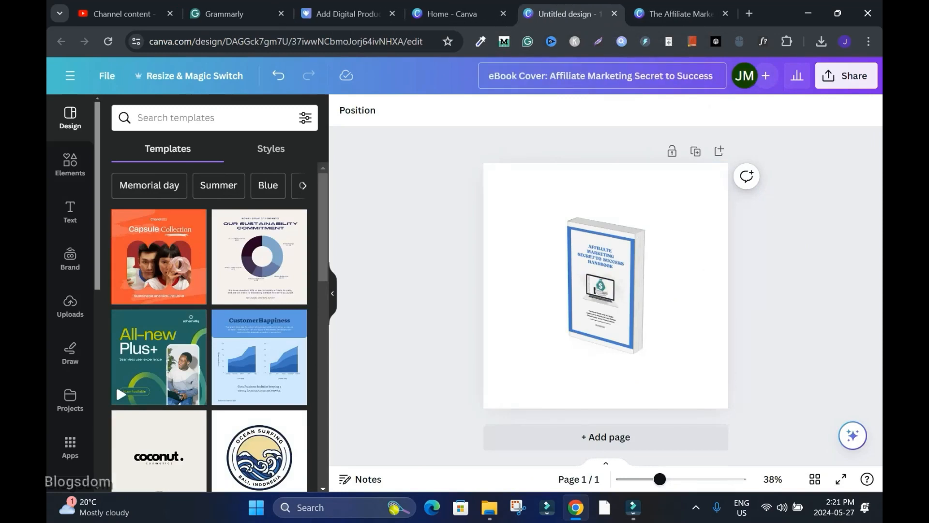
{"action": "type", "text": "- Make Mon"}
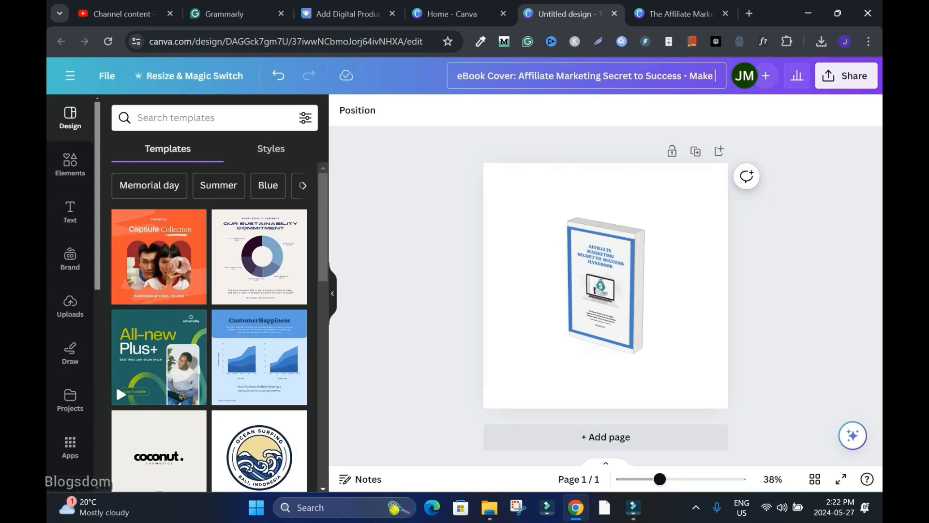
{"action": "type", "text": "ey Online"}
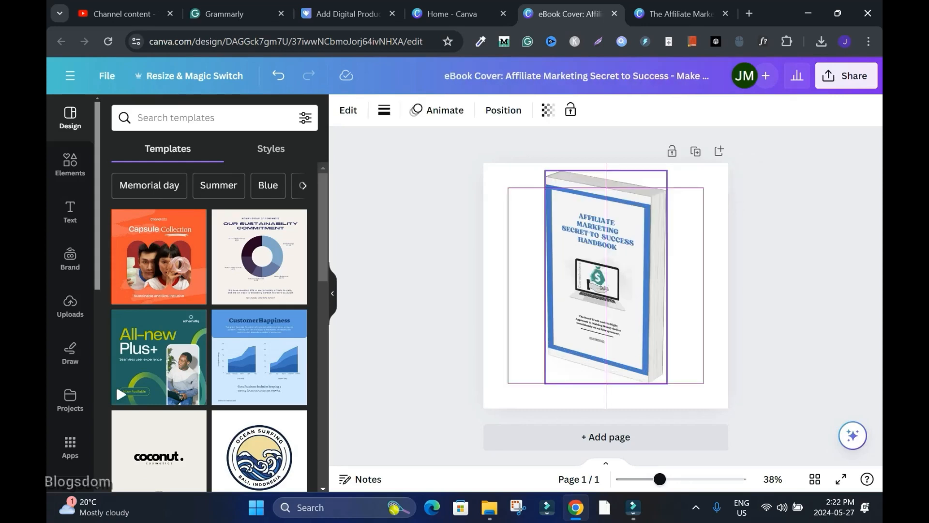
- Enlarge the book mockup so it fills most of the page height, and centre it horizontally within the margins
{"action": "left_click_drag", "start_coordinate": [667, 170], "coordinate": [657, 188]}
{"action": "left_click_drag", "start_coordinate": [602, 292], "coordinate": [607, 291]}
{"action": "left_click", "coordinate": [793, 281]}
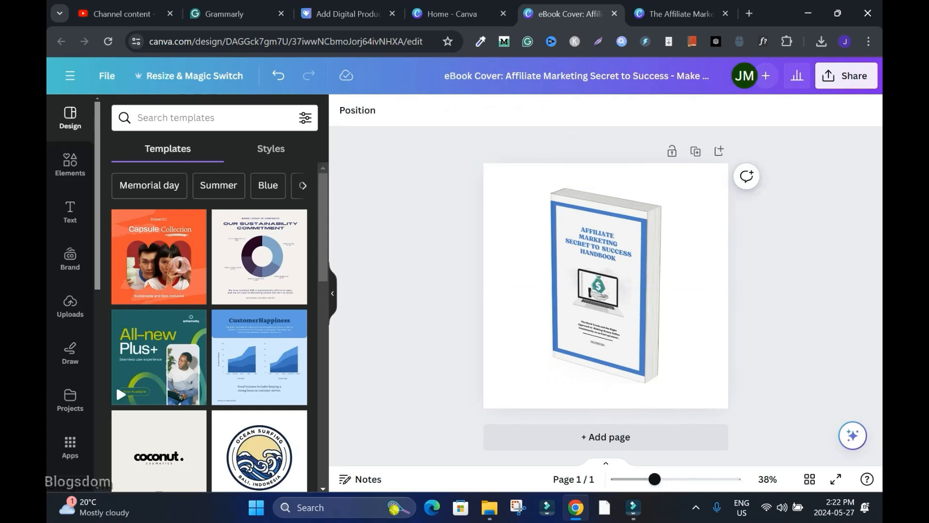
- Download the finished cover design and upload it from Downloads to the Payhip product as its cover image
{"action": "left_click", "coordinate": [846, 75]}
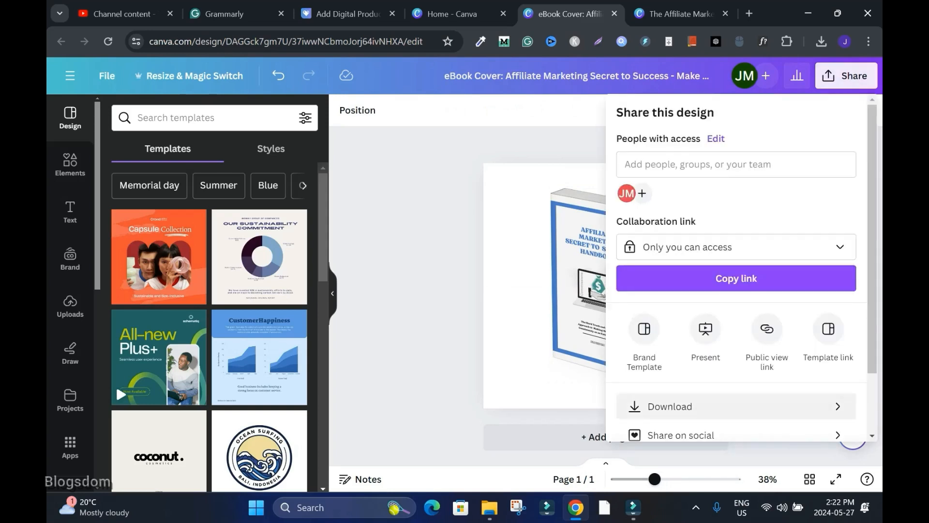
{"action": "left_click", "coordinate": [678, 406]}
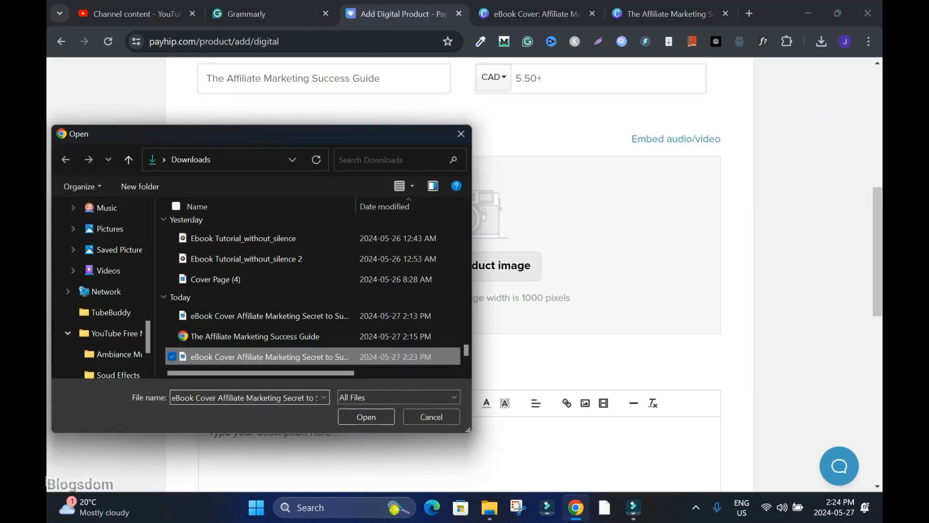
{"action": "left_click", "coordinate": [363, 415]}
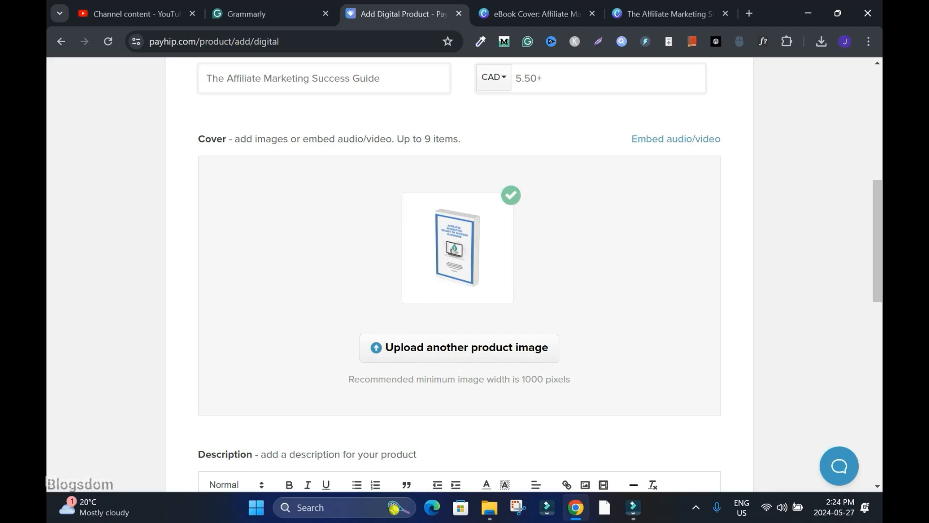
- Copy the ebook description from "Discover the hard truth" to "financial freedom today!" in Grammarly and paste it into the Payhip product description
{"action": "scroll", "coordinate": [460, 271], "scroll_direction": "down", "scroll_amount": 5}
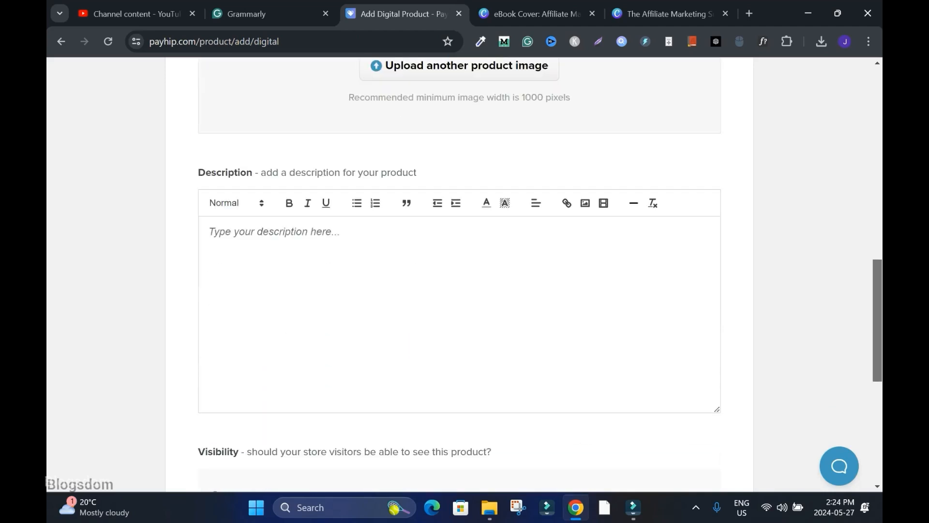
{"action": "left_click_drag", "start_coordinate": [124, 132], "coordinate": [246, 397]}
{"action": "key", "text": "ctrl+c"}
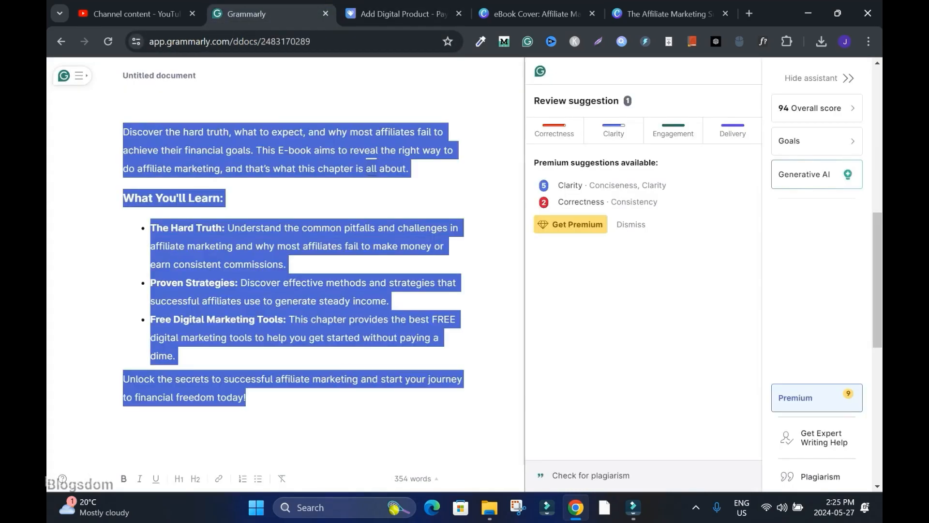
{"action": "right_click", "coordinate": [274, 310]}
{"action": "left_click", "coordinate": [320, 115]}
{"action": "left_click", "coordinate": [403, 14]}
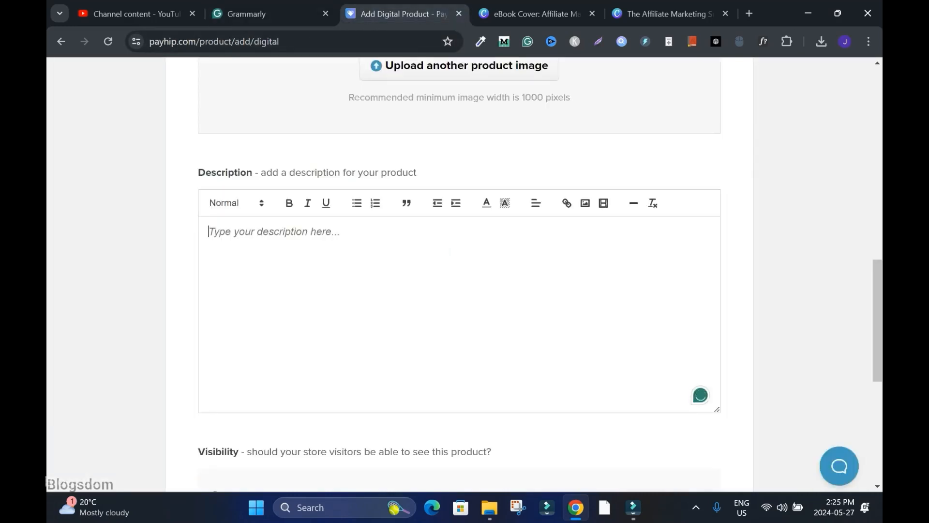
{"action": "key", "text": "ctrl+v"}
- Space out the description with blank lines around the "What You'll Learn:" heading and after the bullets, and end the intro at "affiliate marketing."
{"action": "left_click", "coordinate": [662, 247]}
{"action": "key", "text": "Return"}
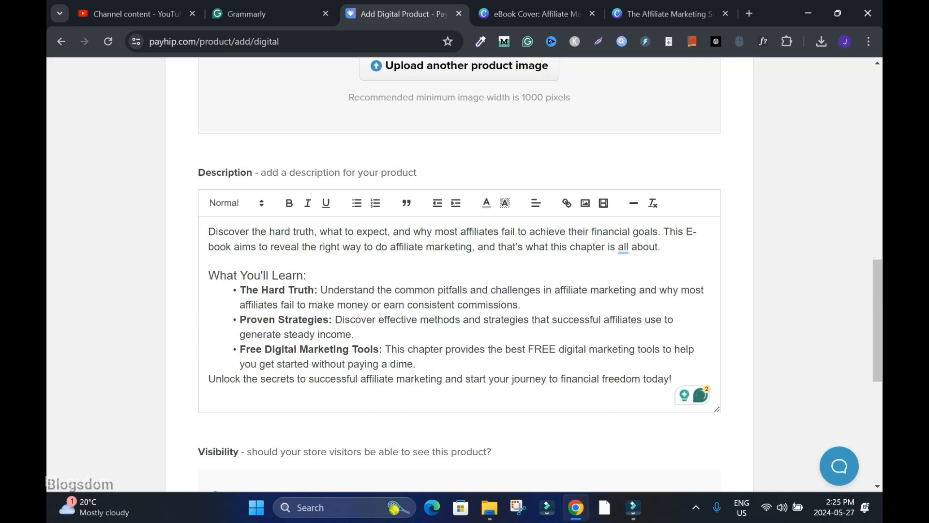
{"action": "key", "text": "Return"}
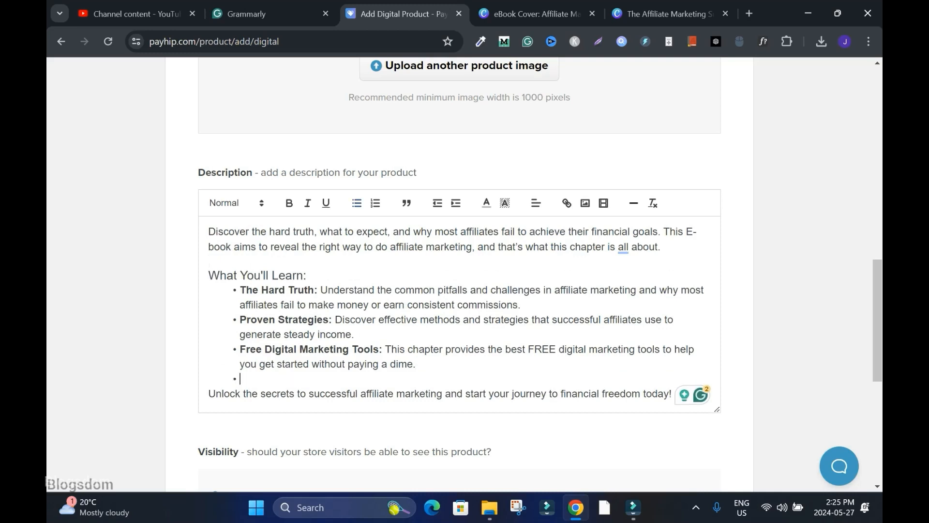
{"action": "key", "text": "BackSpace"}
{"action": "left_click_drag", "start_coordinate": [472, 247], "coordinate": [662, 247]}
{"action": "key", "text": "BackSpace"}
{"action": "type", "text": "."}
{"action": "left_click", "coordinate": [308, 275]}
{"action": "key", "text": "Return"}
{"action": "left_click_drag", "start_coordinate": [715, 304], "coordinate": [715, 313]}
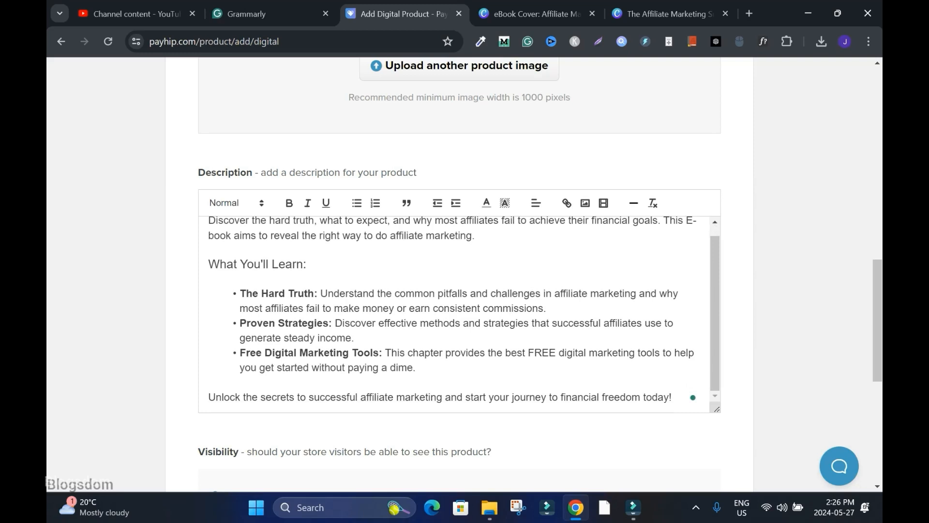
- View the link options for the words "affiliate marketing" in the first bullet of the description, and close them
{"action": "left_click", "coordinate": [308, 265]}
{"action": "left_click_drag", "start_coordinate": [554, 293], "coordinate": [639, 293]}
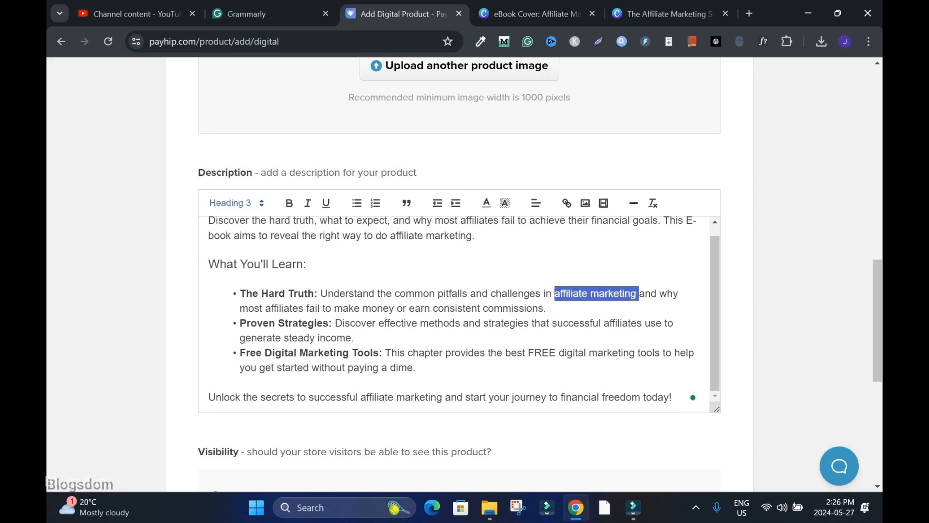
{"action": "left_click", "coordinate": [567, 203]}
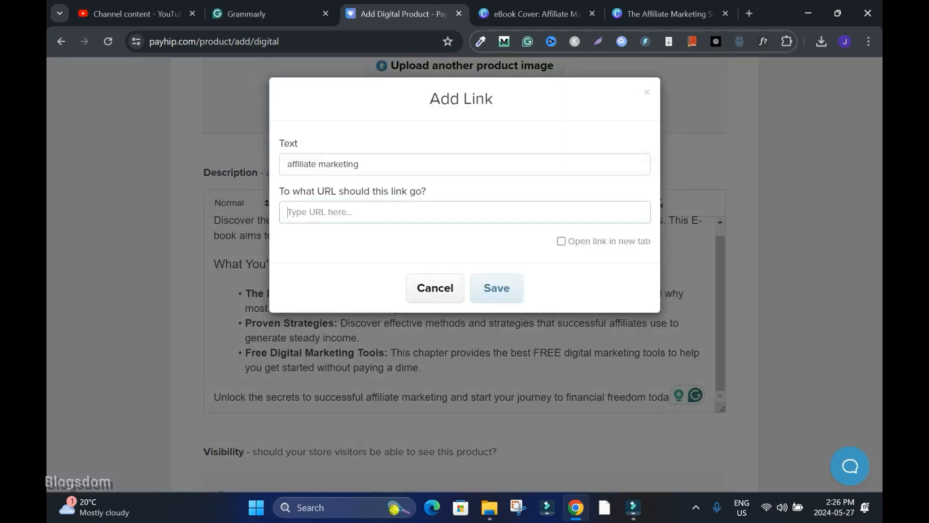
{"action": "left_click", "coordinate": [647, 92]}
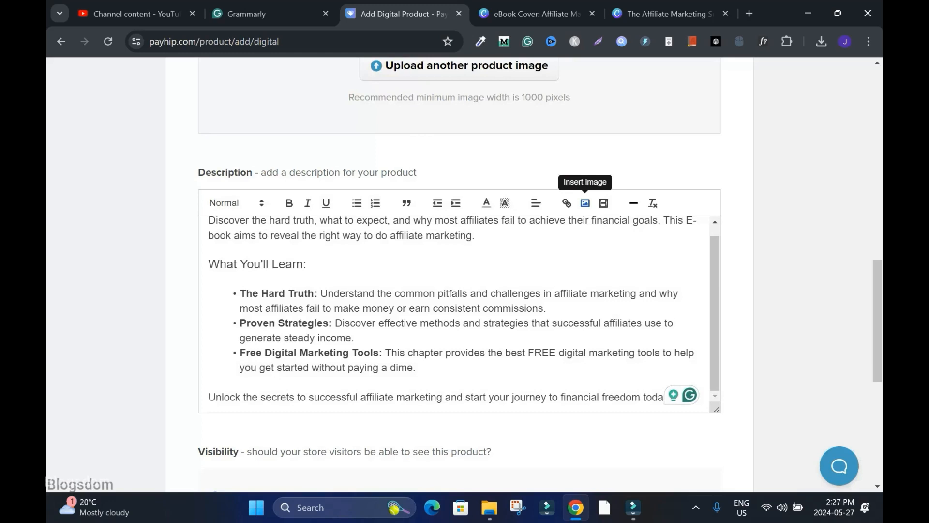
- Add two blank lines after the description's intro paragraph, and view the image insertion options there before closing them
{"action": "left_click", "coordinate": [476, 235]}
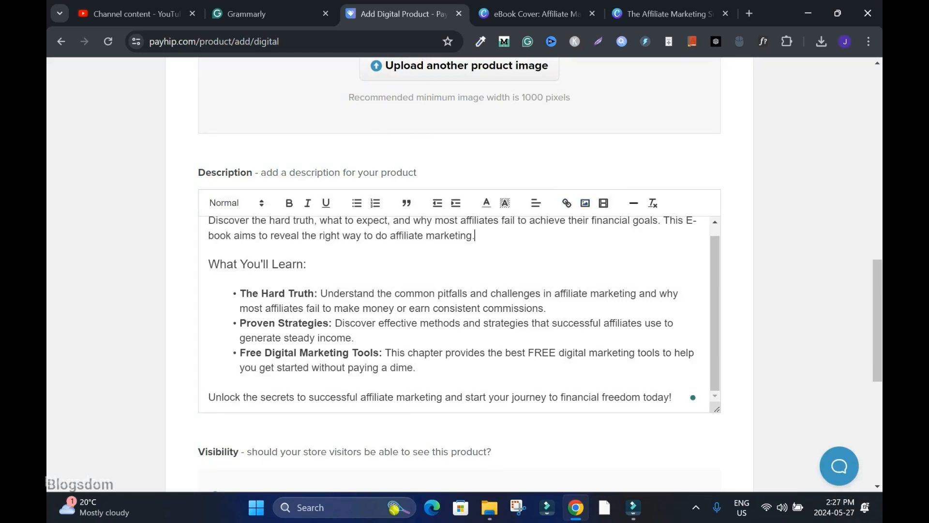
{"action": "key", "text": "Return"}
{"action": "key", "text": "Return"}
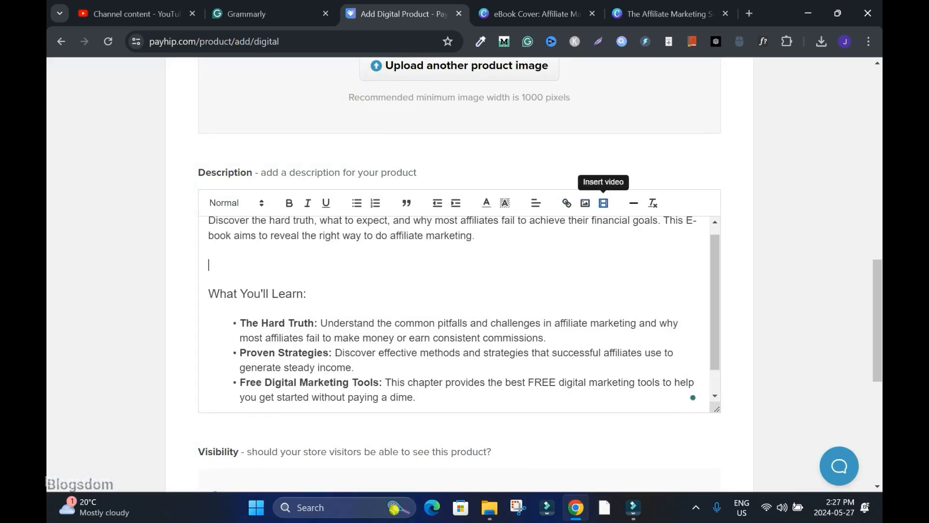
{"action": "left_click", "coordinate": [585, 202]}
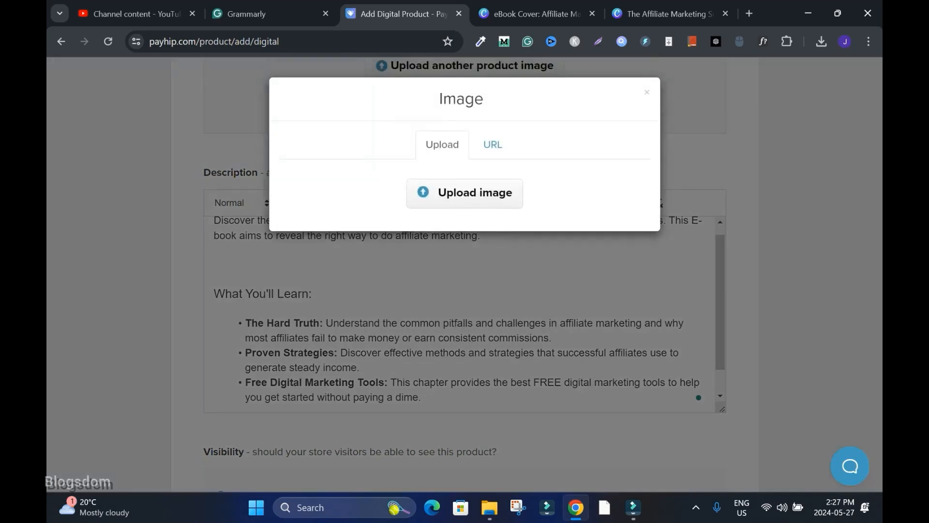
{"action": "left_click", "coordinate": [647, 92]}
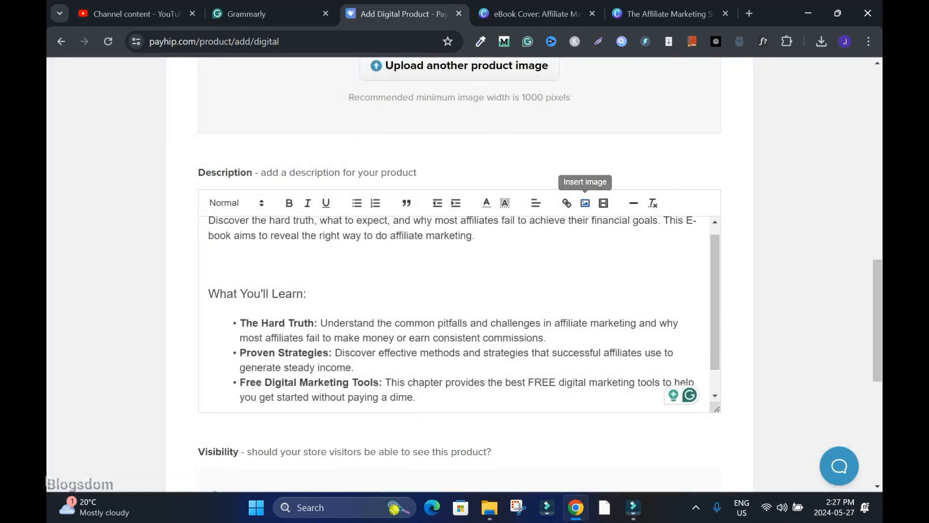
- Expand the product's advanced options, mark it as an ebook, and view the help note for that option
{"action": "scroll", "coordinate": [460, 315], "scroll_direction": "down", "scroll_amount": 1}
{"action": "scroll", "coordinate": [460, 290], "scroll_direction": "down", "scroll_amount": 6}
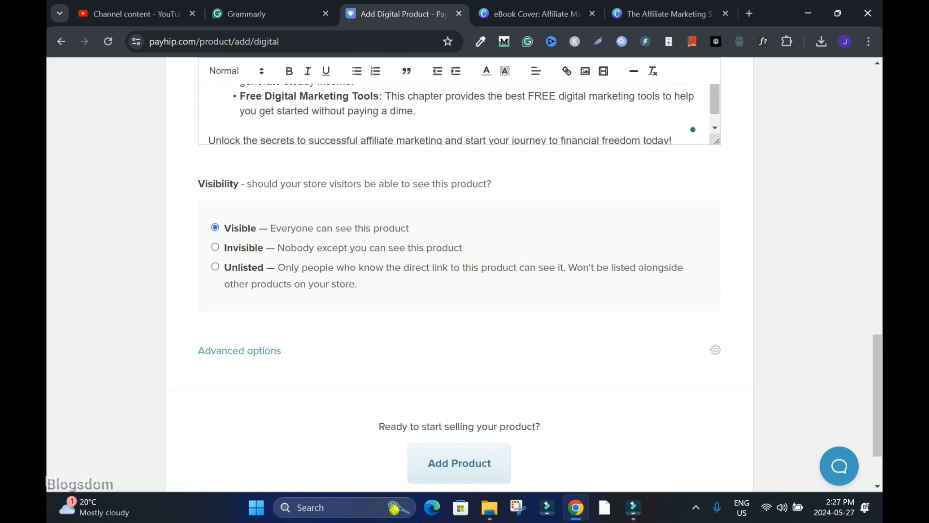
{"action": "left_click", "coordinate": [240, 350]}
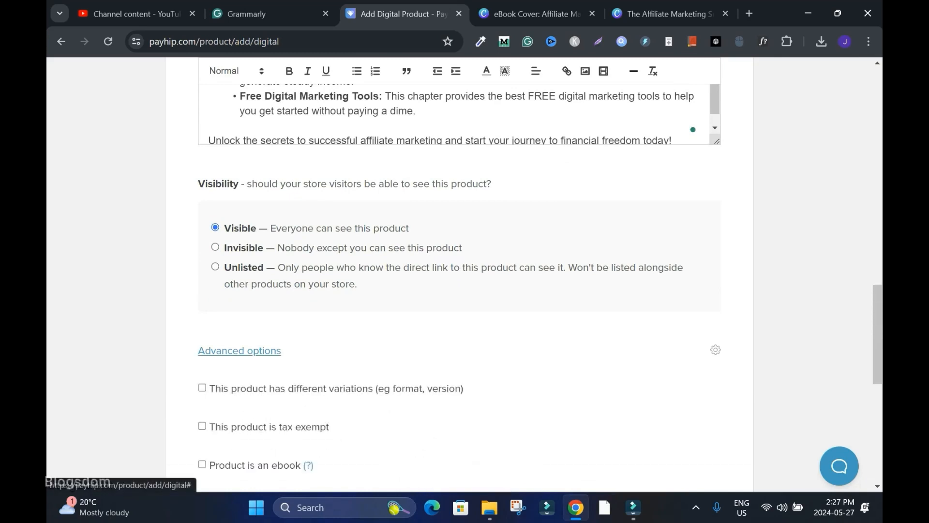
{"action": "scroll", "coordinate": [240, 351], "scroll_direction": "down", "scroll_amount": 2}
{"action": "scroll", "coordinate": [465, 271], "scroll_direction": "down", "scroll_amount": 2}
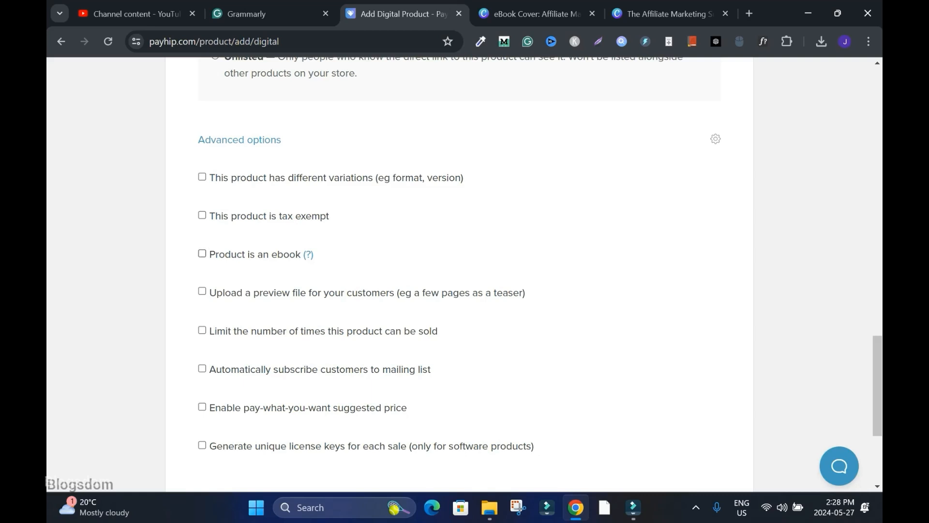
{"action": "left_click", "coordinate": [202, 253]}
{"action": "mouse_move", "coordinate": [308, 254]}
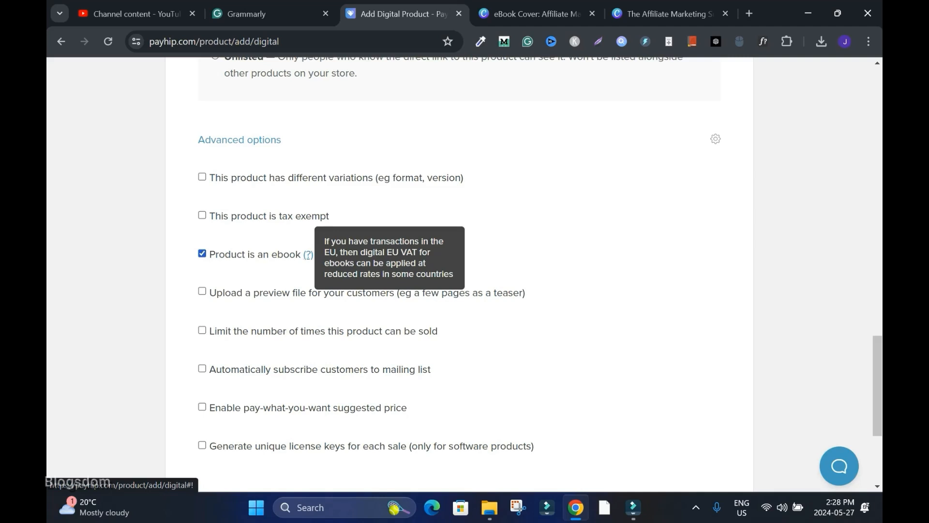
- Turn on the limit on how many times the product can be sold, and turn it off again
{"action": "scroll", "coordinate": [308, 254], "scroll_direction": "down", "scroll_amount": 1}
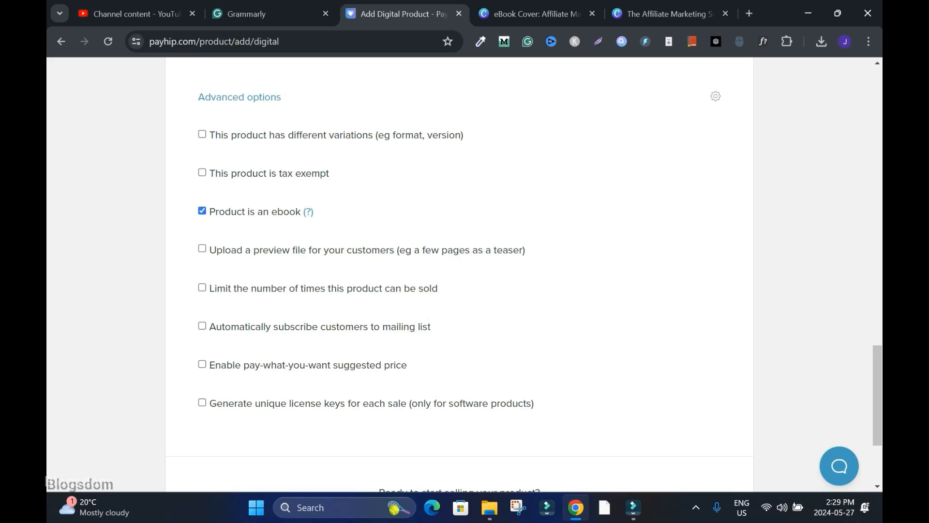
{"action": "left_click", "coordinate": [202, 288]}
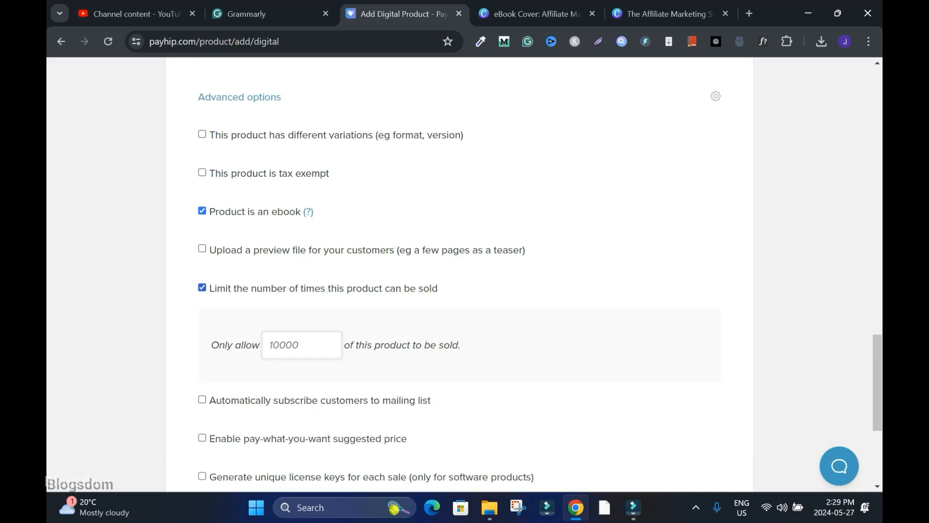
{"action": "key", "text": "space"}
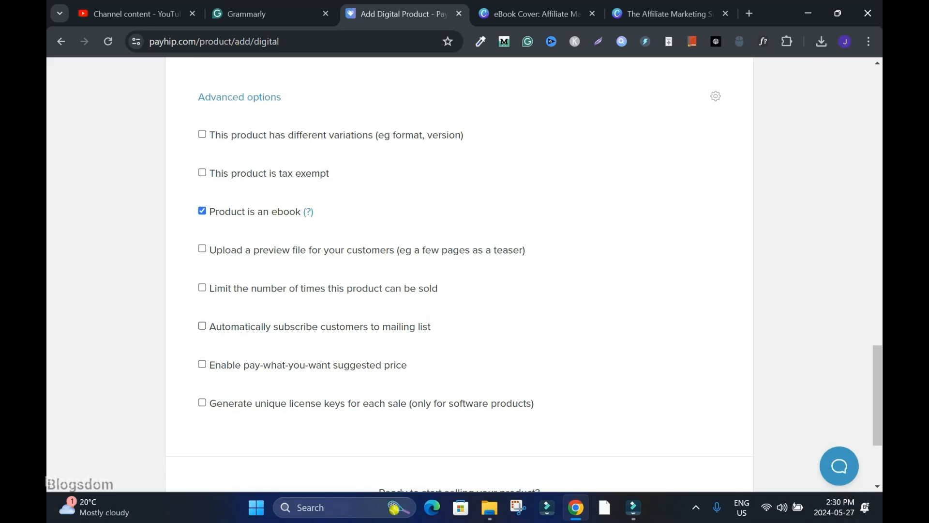
- Enable automatic subscription of customers to a mailing list, and open the mailing list setup on the marketing page
{"action": "key", "text": "Tab"}
{"action": "key", "text": "space"}
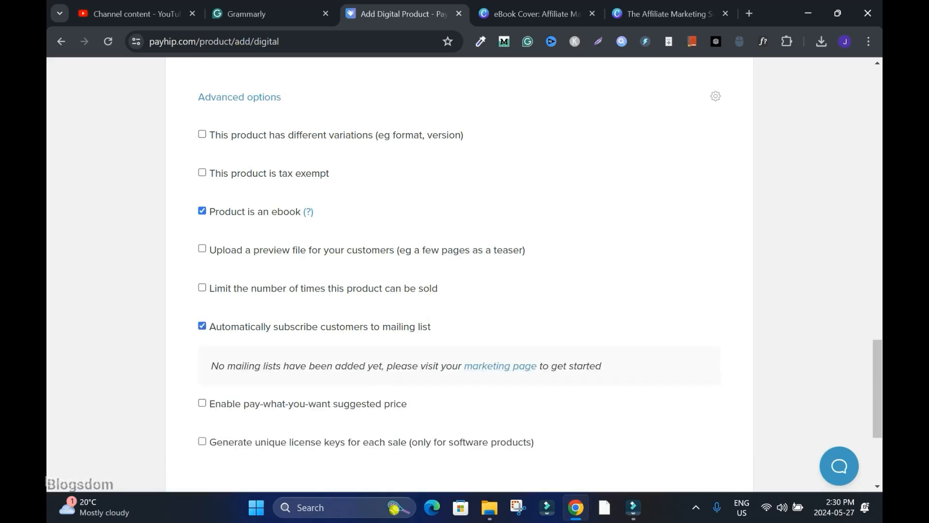
{"action": "left_click", "coordinate": [500, 366]}
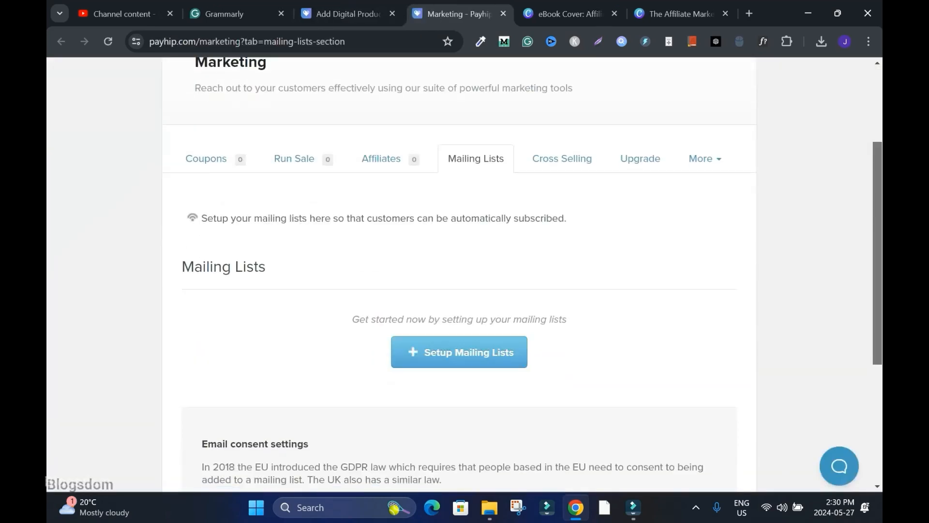
{"action": "left_click", "coordinate": [459, 352]}
- Look through the email service providers for mailing lists, select AWeber, and close the setup without saving
{"action": "left_click", "coordinate": [456, 174]}
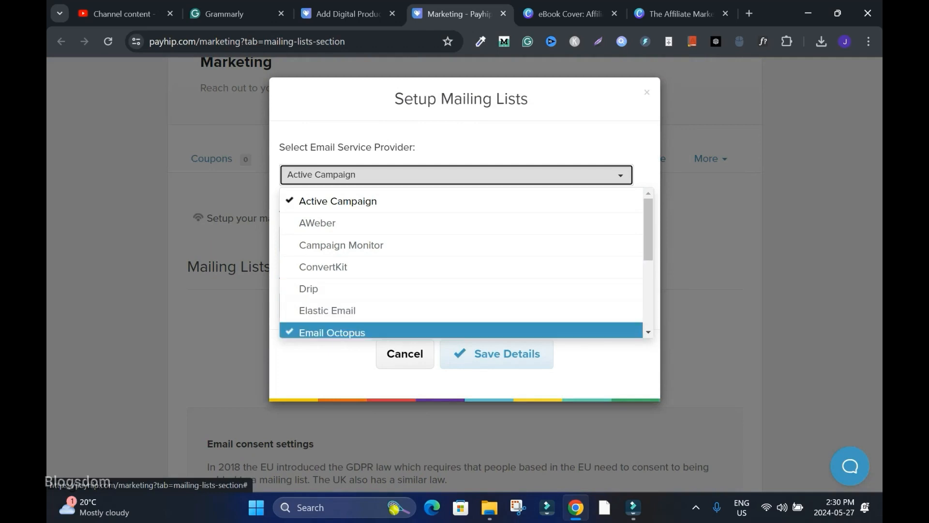
{"action": "scroll", "coordinate": [465, 280], "scroll_direction": "down", "scroll_amount": 2}
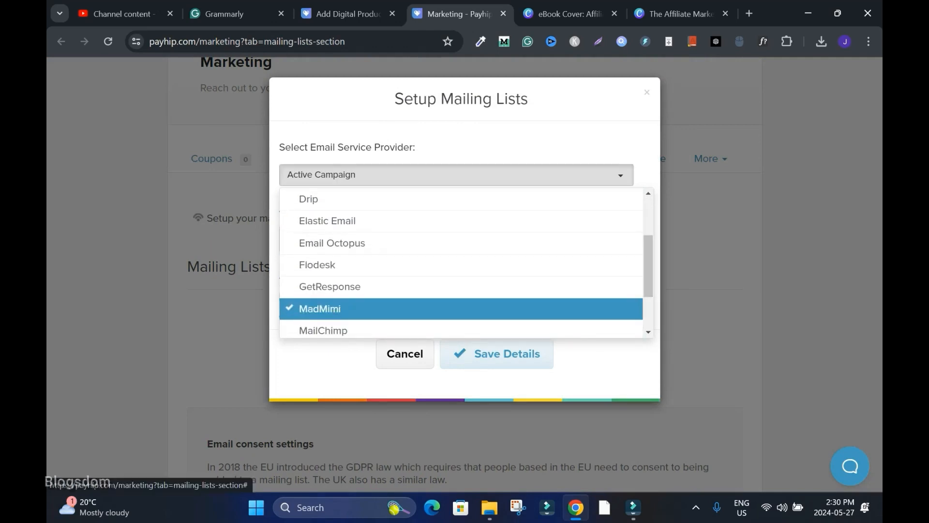
{"action": "scroll", "coordinate": [462, 264], "scroll_direction": "down", "scroll_amount": 2}
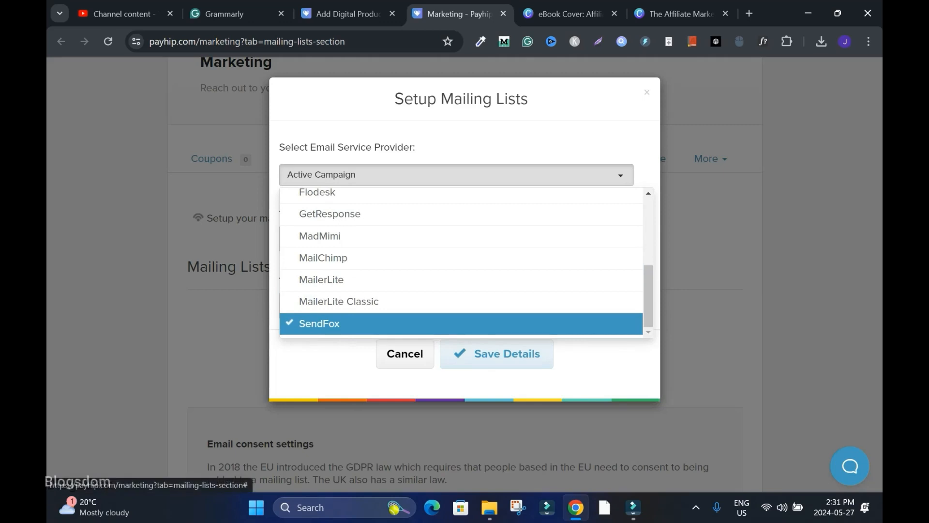
{"action": "key", "text": "Up"}
{"action": "key", "text": "Down"}
{"action": "key", "text": "Down"}
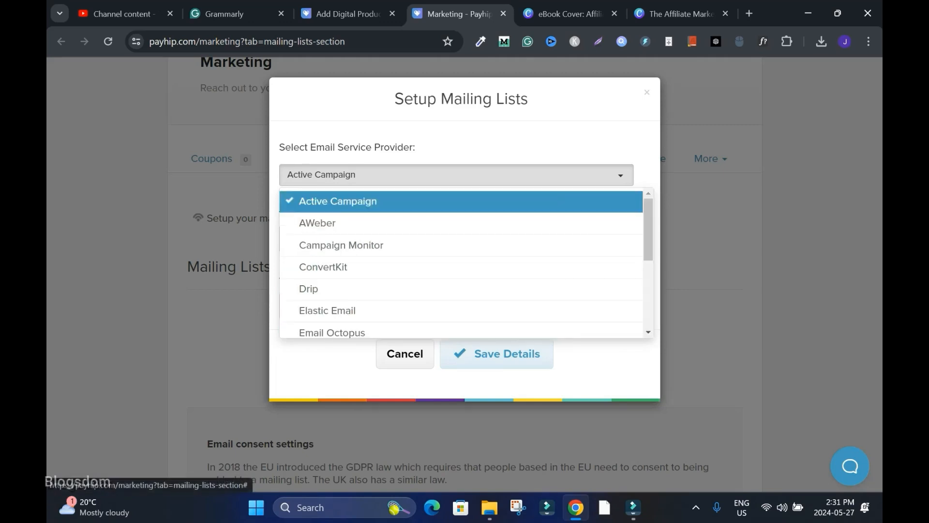
{"action": "key", "text": "Down"}
{"action": "left_click", "coordinate": [338, 223]}
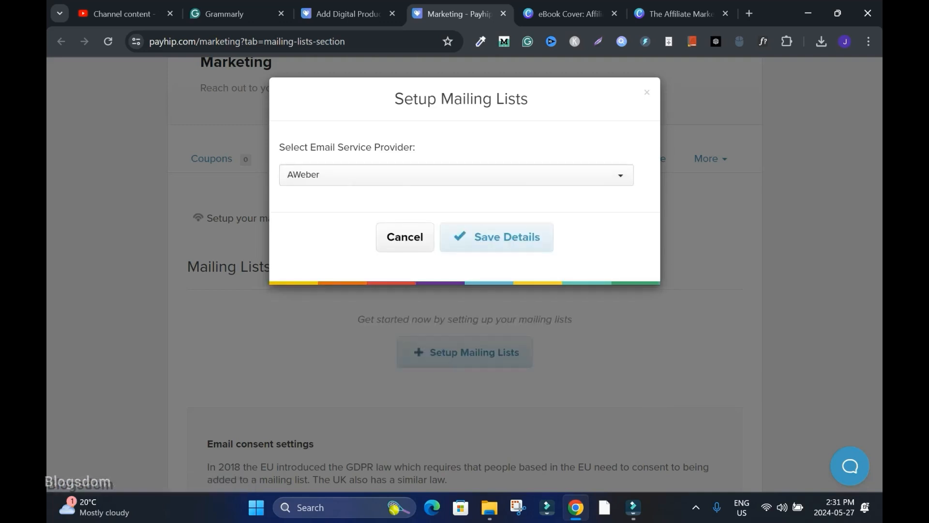
{"action": "left_click", "coordinate": [647, 92]}
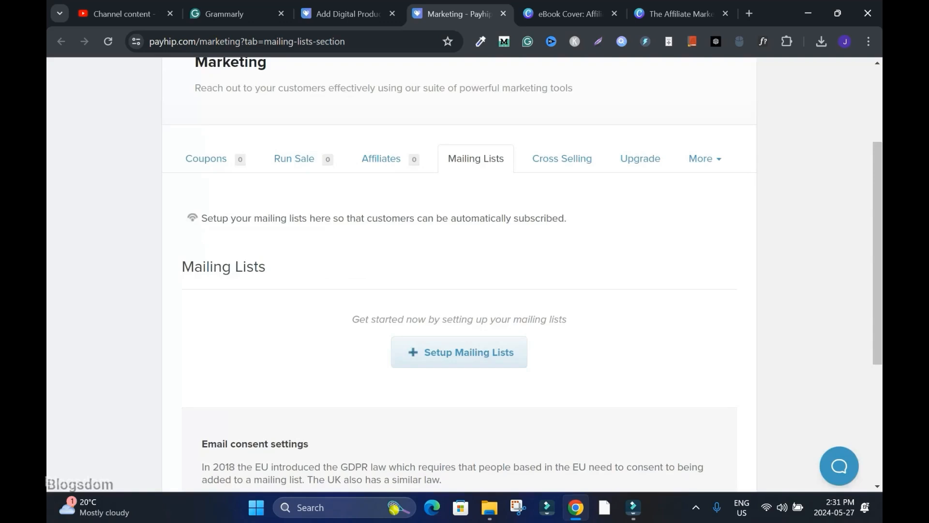
- Close the marketing page and turn off automatic mailing list subscription for the product
{"action": "scroll", "coordinate": [448, 65], "scroll_direction": "up", "scroll_amount": 3}
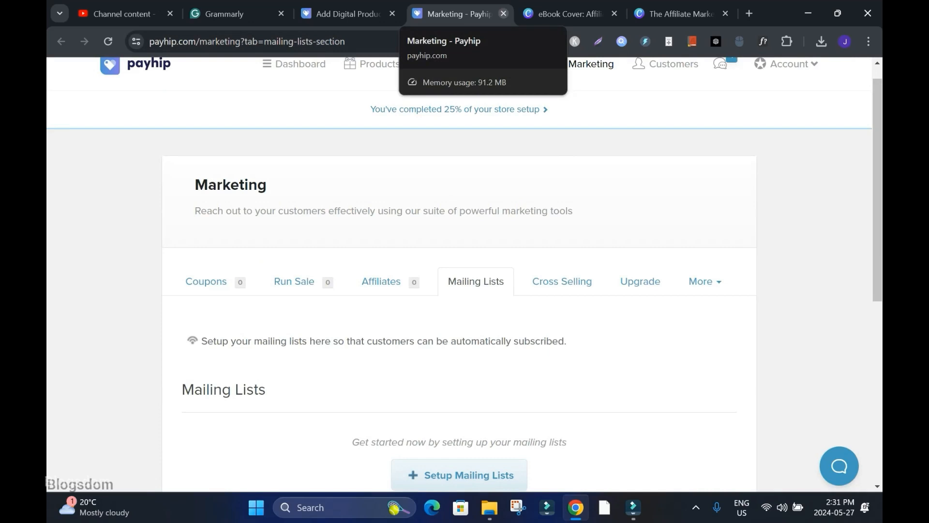
{"action": "left_click", "coordinate": [503, 13]}
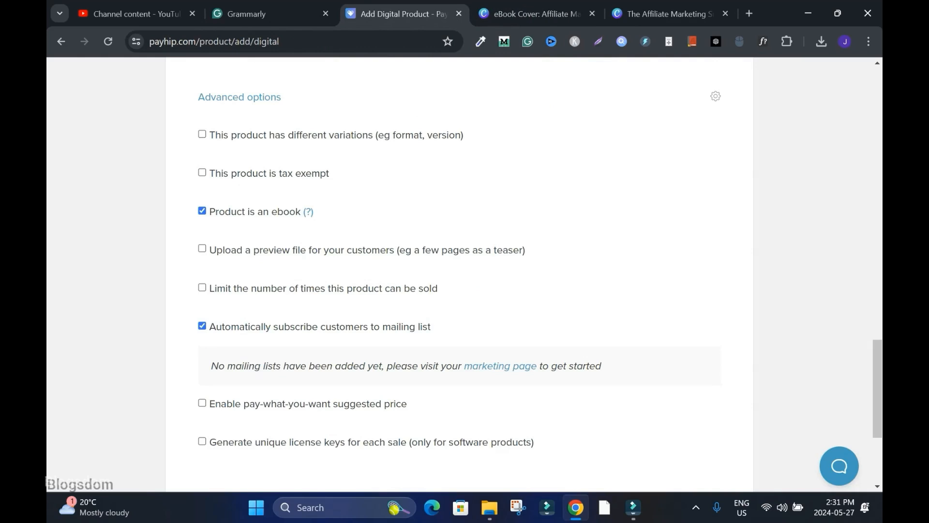
{"action": "scroll", "coordinate": [460, 271], "scroll_direction": "down", "scroll_amount": 2}
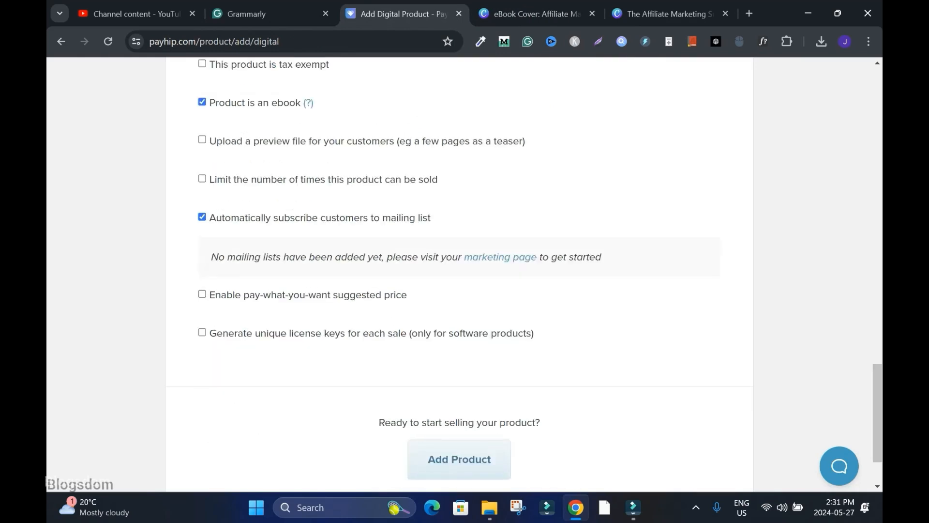
{"action": "left_click", "coordinate": [203, 217]}
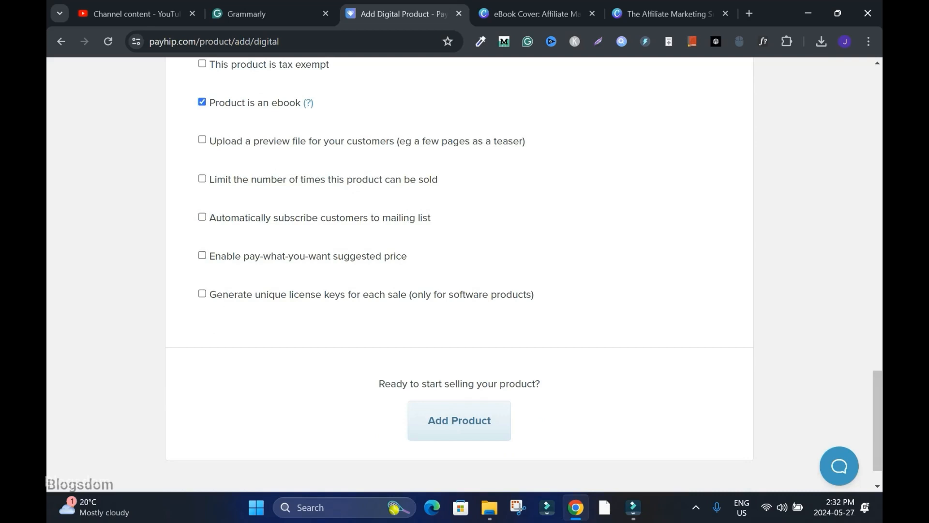
- Enable the pay-what-you-want suggested price for the ebook, and look back over the product form
{"action": "left_click", "coordinate": [202, 256]}
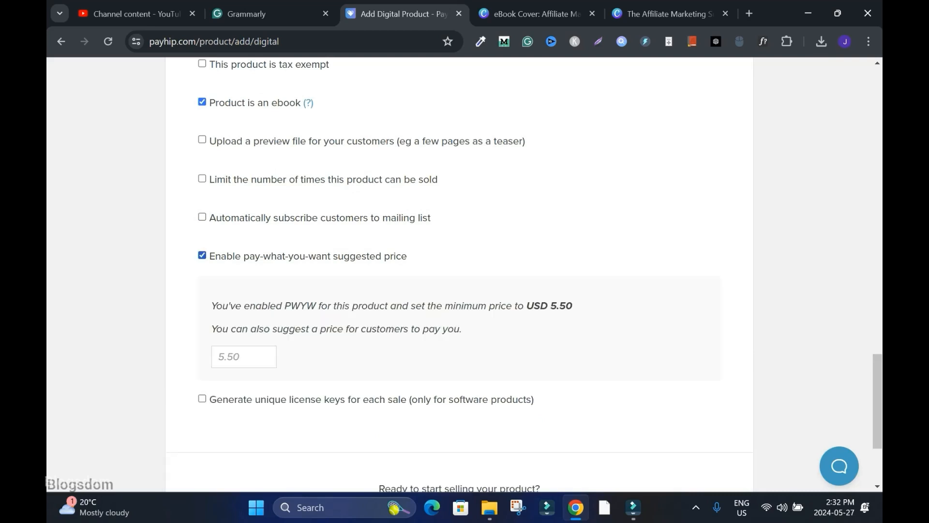
{"action": "mouse_move", "coordinate": [877, 400]}
{"action": "left_mouse_down"}
{"action": "mouse_move", "coordinate": [877, 186]}
{"action": "mouse_move", "coordinate": [878, 402]}
{"action": "left_mouse_up"}
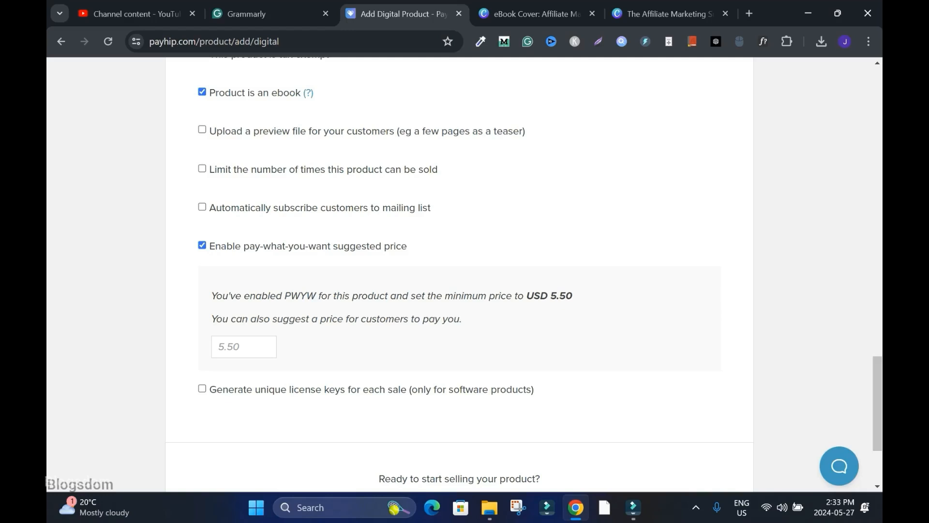
{"action": "scroll", "coordinate": [460, 272], "scroll_direction": "down", "scroll_amount": 2}
{"action": "scroll", "coordinate": [460, 271], "scroll_direction": "up", "scroll_amount": 12}
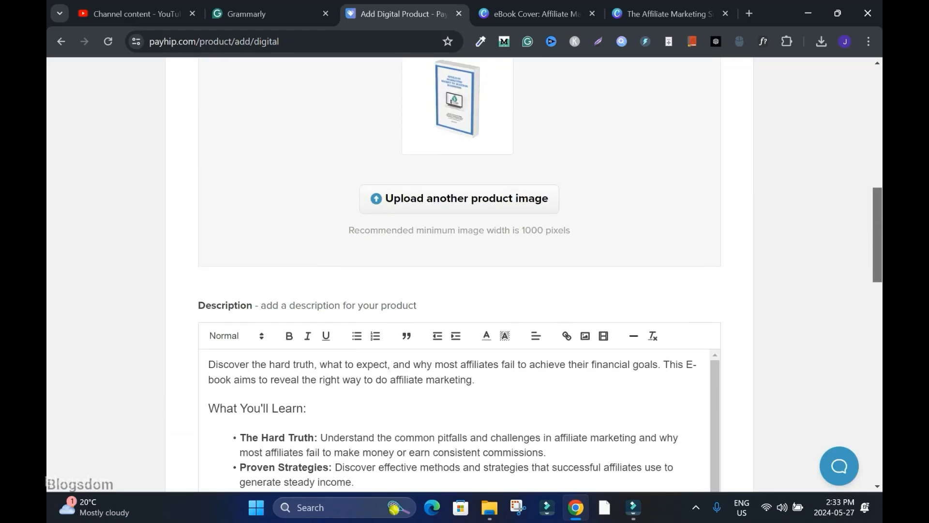
{"action": "key", "text": "BackSpace"}
{"action": "left_click_drag", "start_coordinate": [877, 145], "coordinate": [878, 417]}
{"action": "type", "text": "+"}
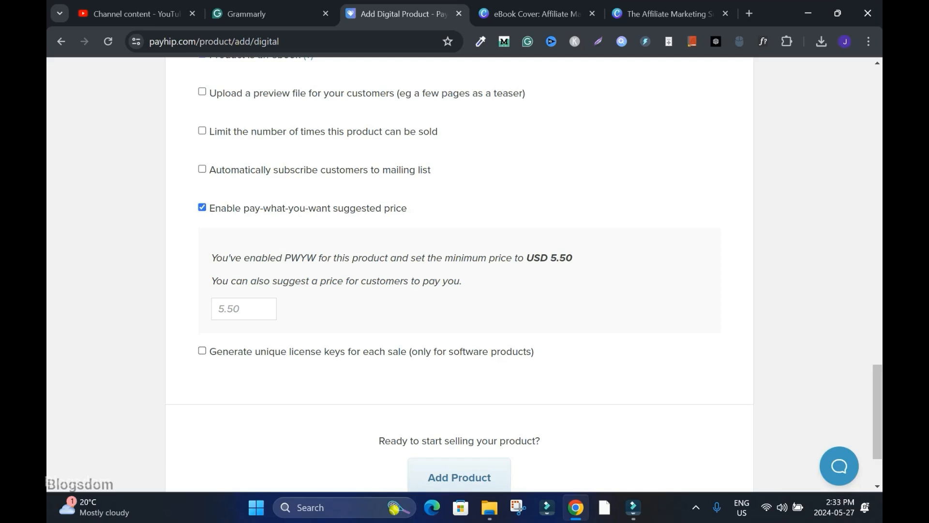
- Turn unique license key generation on and off again, and add the finished product to the store
{"action": "left_click", "coordinate": [203, 350]}
{"action": "left_click", "coordinate": [202, 351]}
{"action": "left_click_drag", "start_coordinate": [877, 412], "coordinate": [878, 434]}
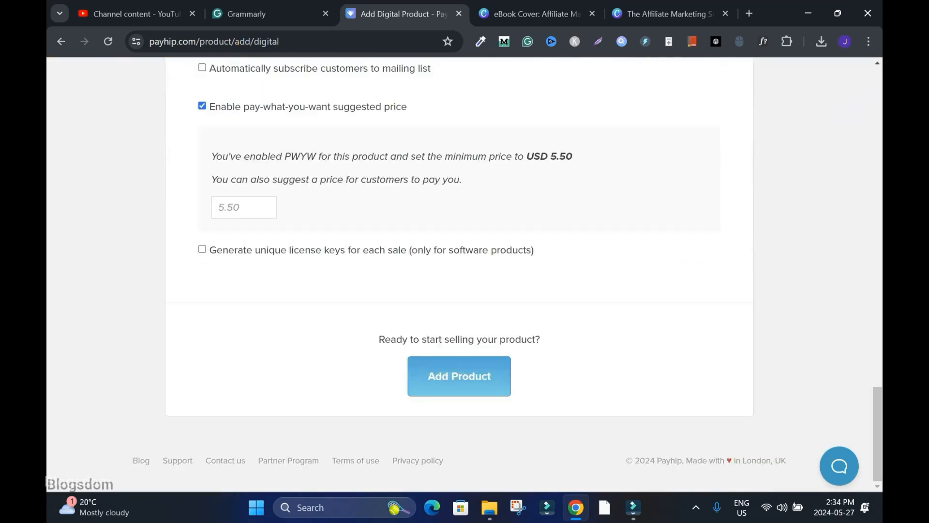
{"action": "left_click", "coordinate": [459, 376]}
{"action": "mouse_move", "coordinate": [877, 227]}
{"action": "left_mouse_down"}
{"action": "mouse_move", "coordinate": [877, 322]}
{"action": "mouse_move", "coordinate": [877, 226]}
{"action": "left_mouse_up"}
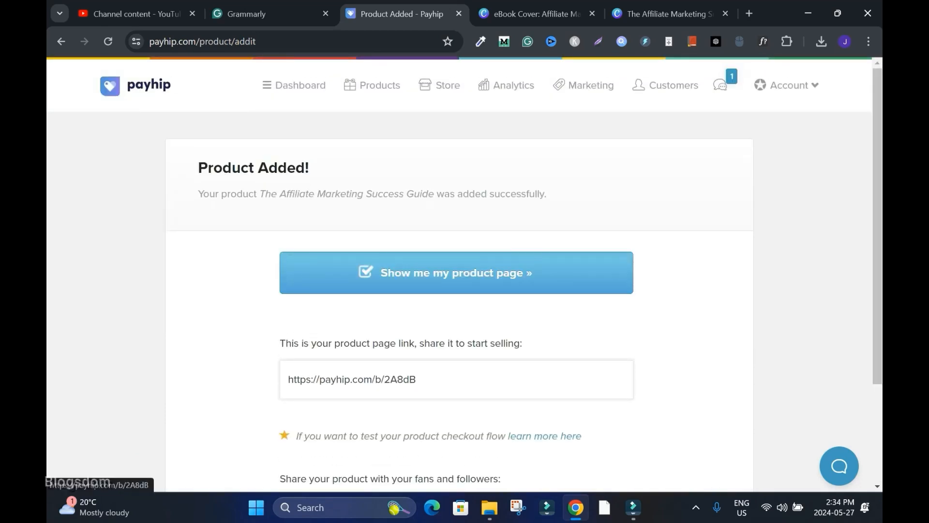
- View the published product page of The Affiliate Marketing Success Guide from start to end, and close it
{"action": "left_click", "coordinate": [456, 272]}
{"action": "scroll", "coordinate": [457, 273], "scroll_direction": "down", "scroll_amount": 6}
{"action": "left_click_drag", "start_coordinate": [878, 374], "coordinate": [878, 175]}
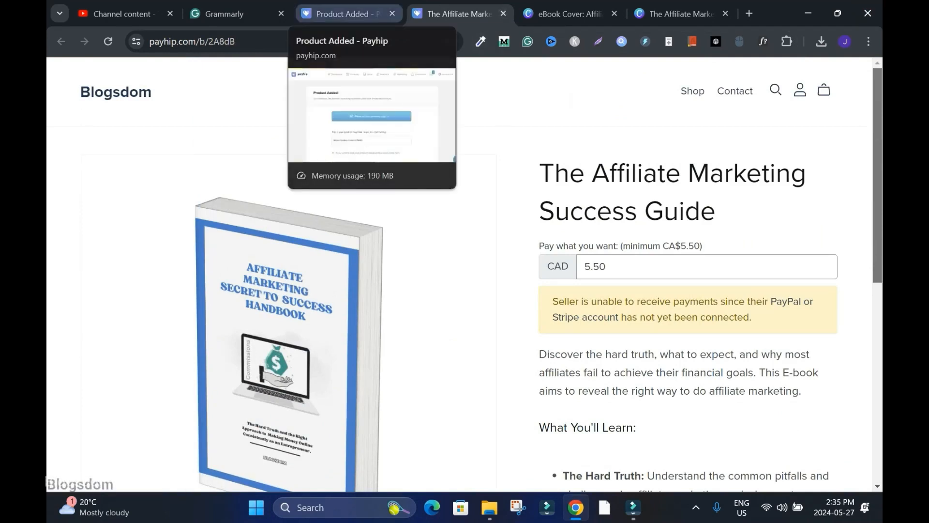
{"action": "left_click", "coordinate": [344, 14]}
{"action": "left_click", "coordinate": [504, 13]}
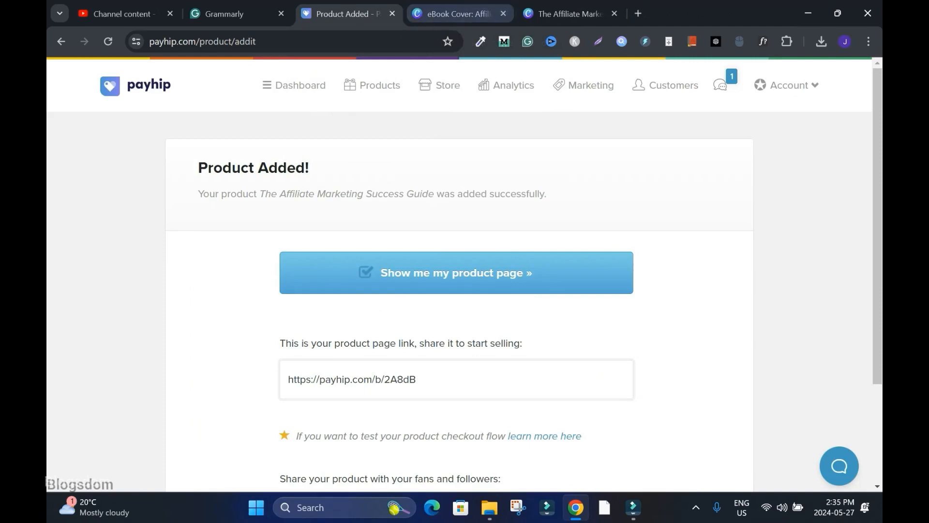
- Open the account's payment details through the checkout setup on the store dashboard
{"action": "left_click", "coordinate": [300, 85]}
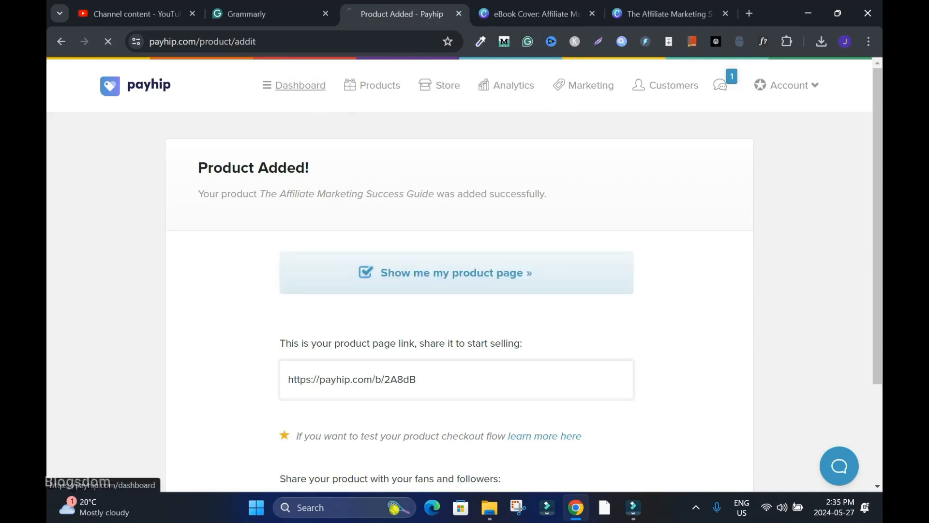
{"action": "scroll", "coordinate": [465, 266], "scroll_direction": "down", "scroll_amount": 3}
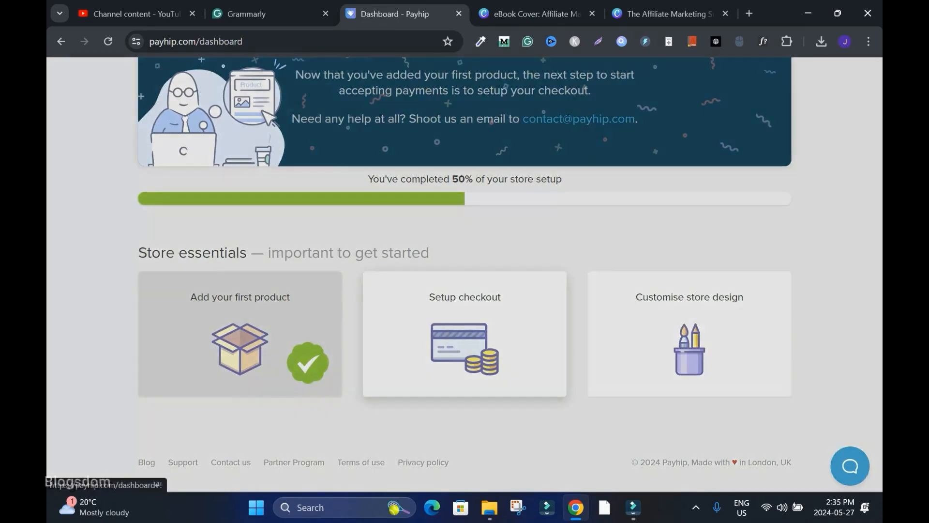
{"action": "left_click", "coordinate": [459, 334]}
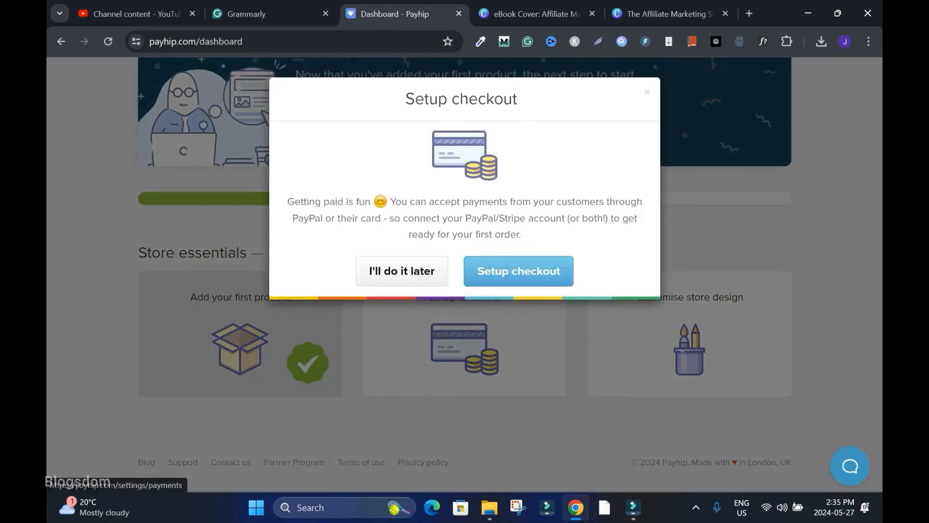
{"action": "left_click", "coordinate": [519, 271]}
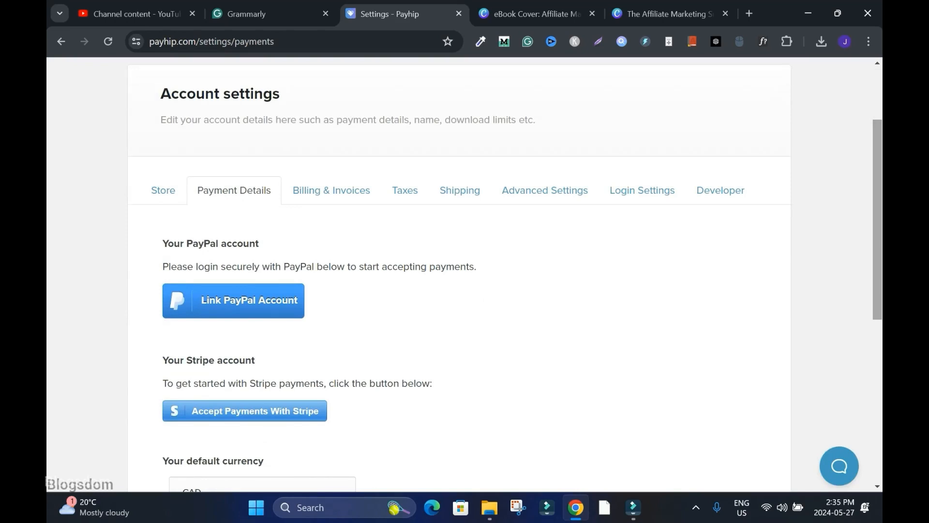
- Link a PayPal account to the store, confirm the suggested account, and submit Canada as its country or region
{"action": "left_click_drag", "start_coordinate": [877, 219], "coordinate": [877, 222]}
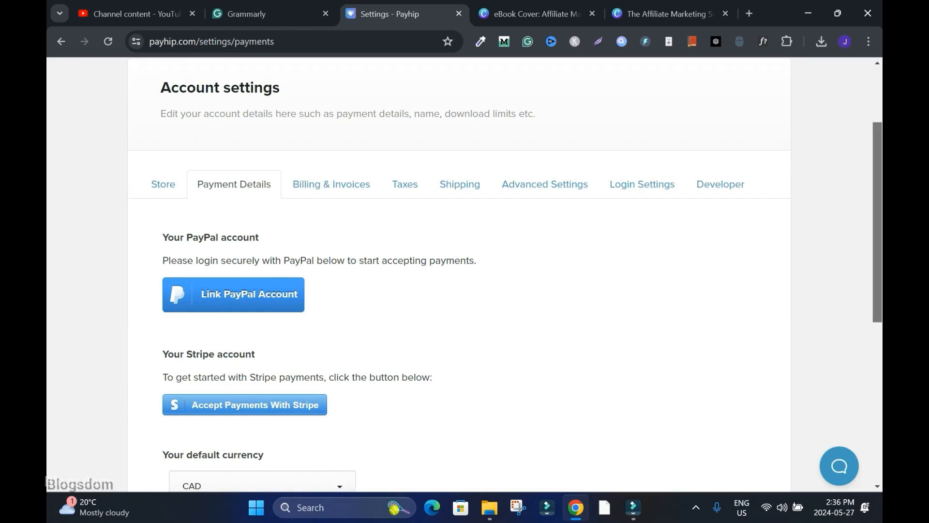
{"action": "left_click_drag", "start_coordinate": [877, 222], "coordinate": [877, 234]}
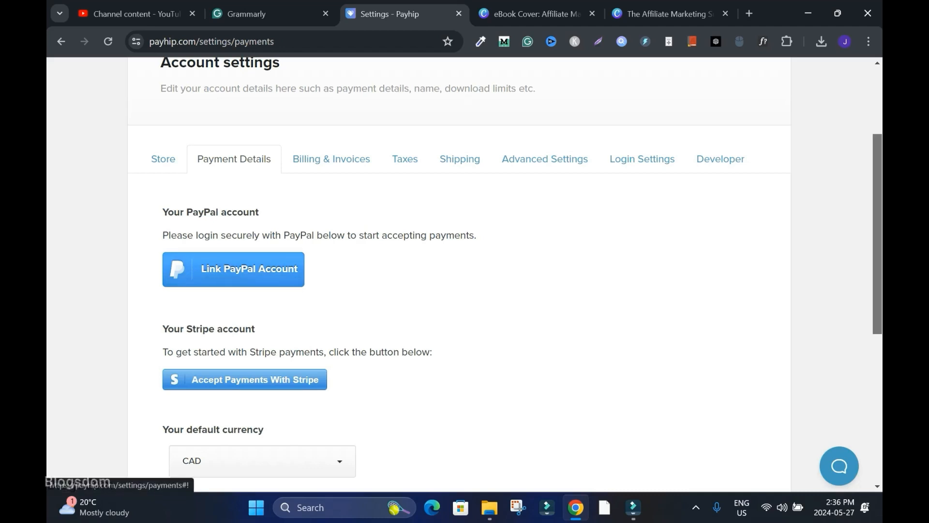
{"action": "left_click", "coordinate": [233, 269]}
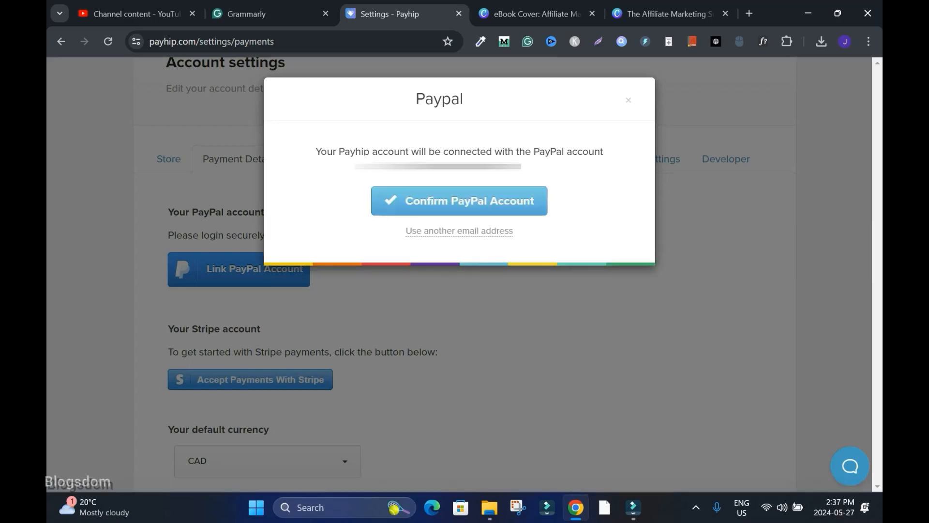
{"action": "left_click", "coordinate": [460, 200]}
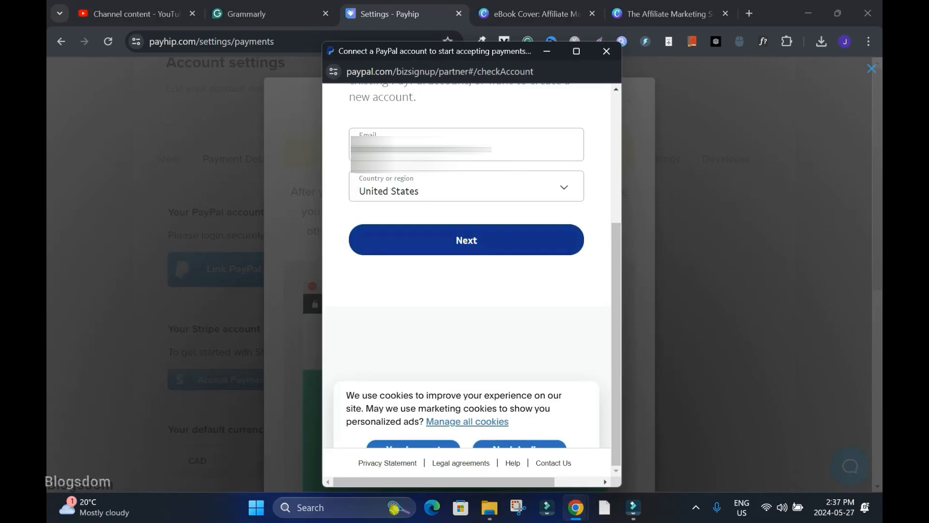
{"action": "left_click", "coordinate": [559, 186]}
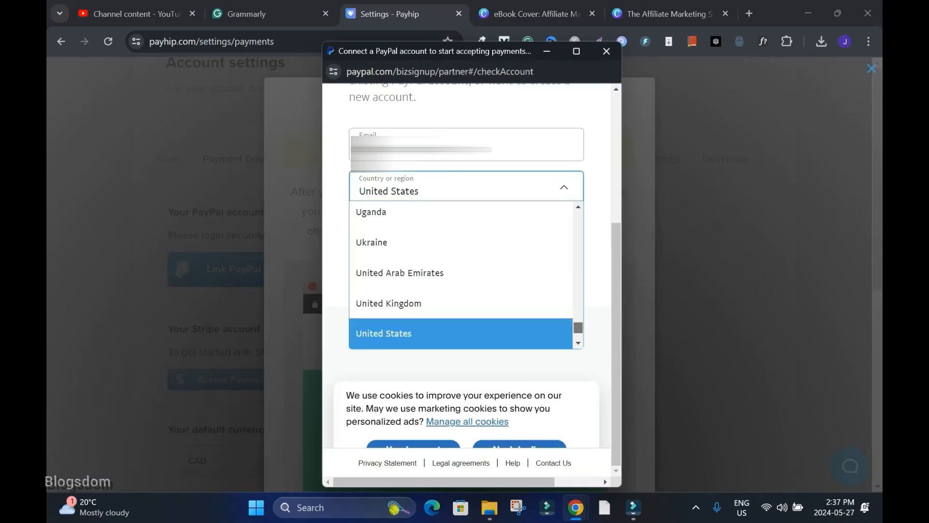
{"action": "scroll", "coordinate": [559, 186], "scroll_direction": "down", "scroll_amount": 15}
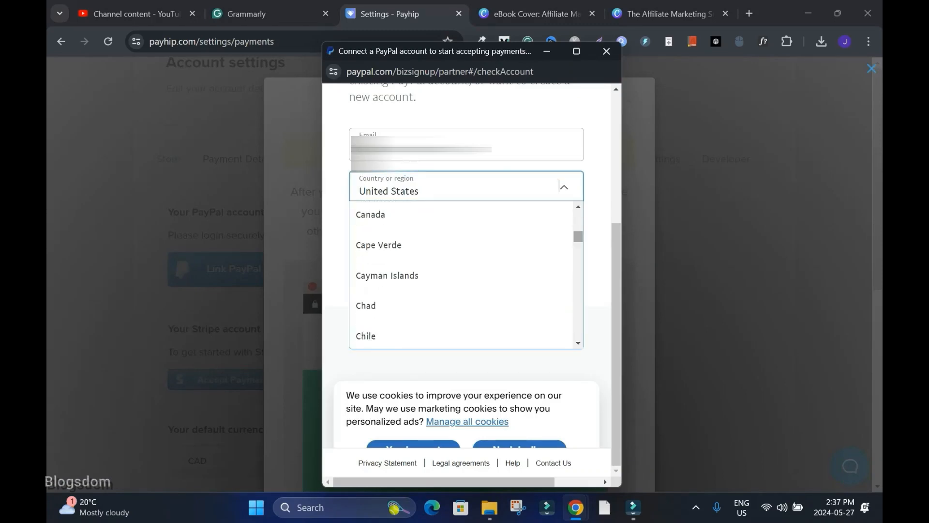
{"action": "left_click", "coordinate": [373, 214]}
{"action": "key", "text": "Return"}
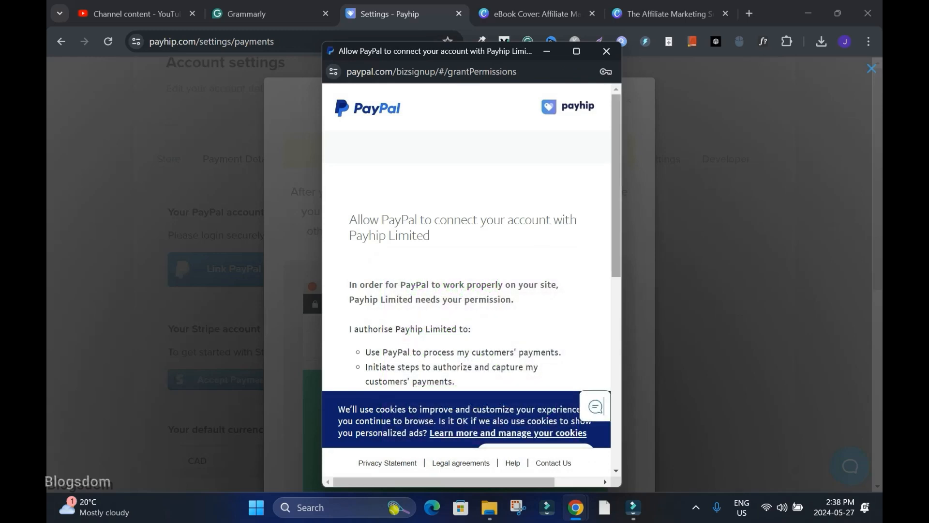
- Read through the permissions Payhip Limited requests from PayPal, agree to connect the account, and return to Payhip
{"action": "scroll", "coordinate": [604, 407], "scroll_direction": "down", "scroll_amount": 5}
{"action": "scroll", "coordinate": [604, 406], "scroll_direction": "down", "scroll_amount": 3}
{"action": "scroll", "coordinate": [604, 407], "scroll_direction": "up", "scroll_amount": 7}
{"action": "scroll", "coordinate": [604, 407], "scroll_direction": "down", "scroll_amount": 2}
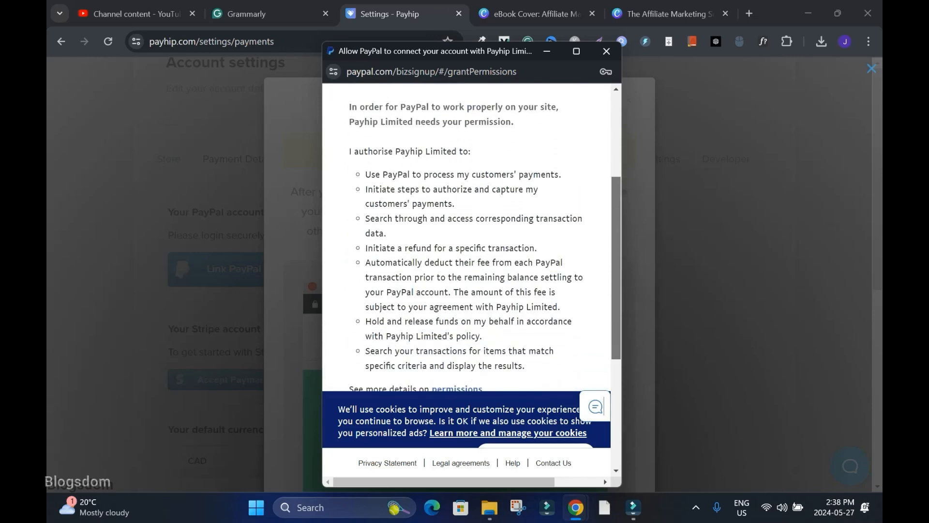
{"action": "scroll", "coordinate": [604, 407], "scroll_direction": "down", "scroll_amount": 4}
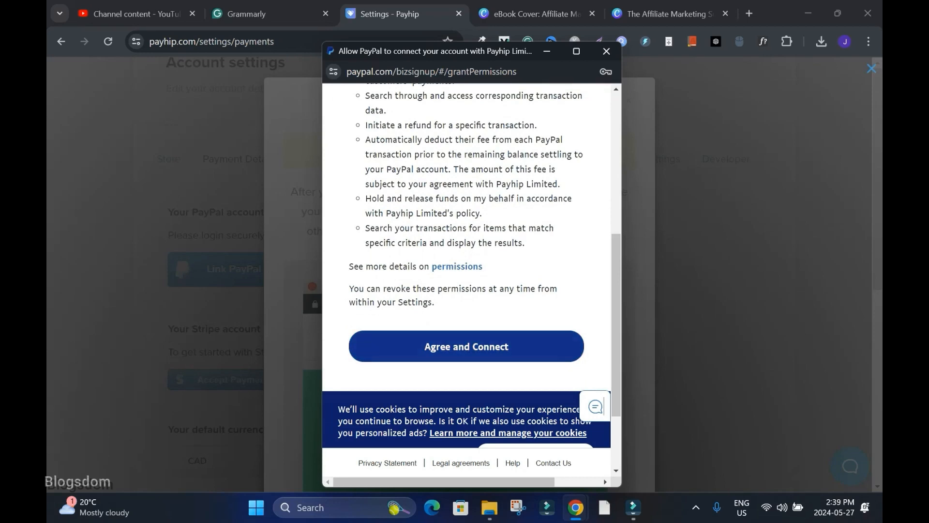
{"action": "left_click", "coordinate": [466, 347]}
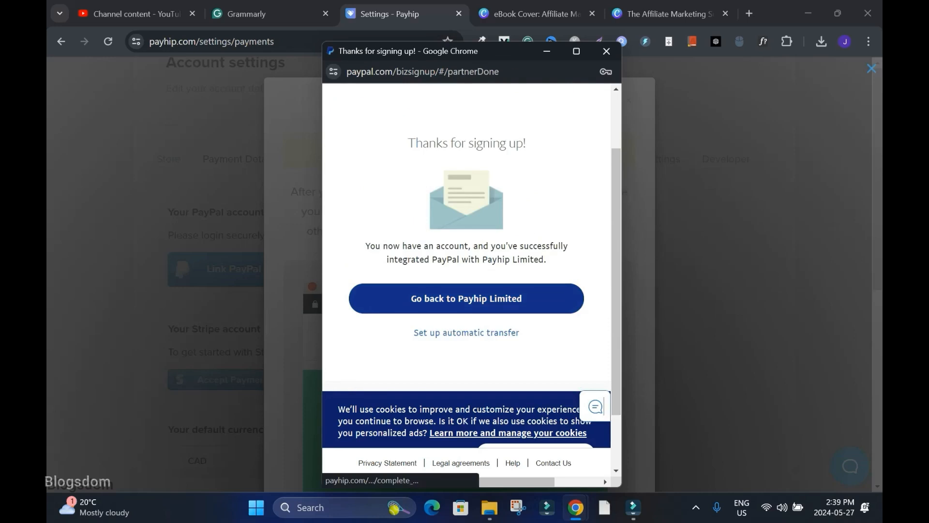
{"action": "left_click", "coordinate": [466, 298]}
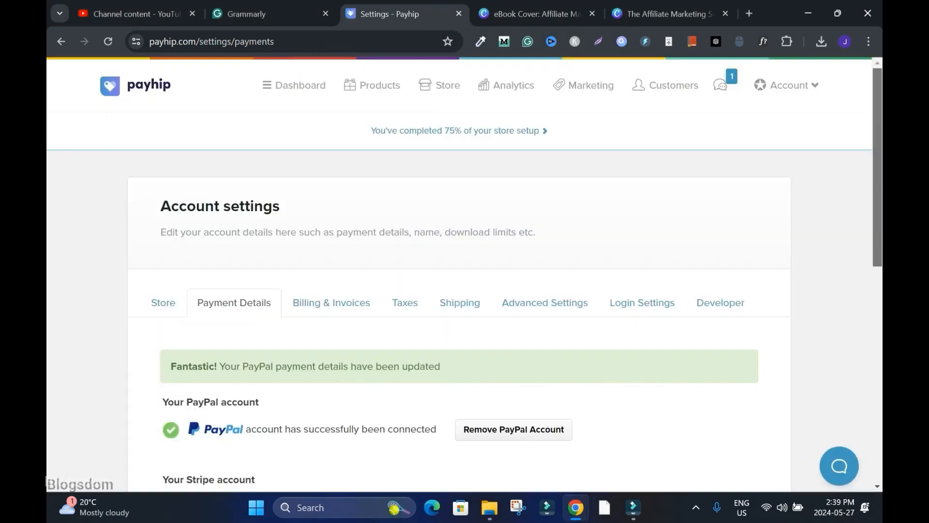
- Enter Blogsdom as the statement description for customers' bank statements and save the payment settings
{"action": "scroll", "coordinate": [464, 271], "scroll_direction": "down", "scroll_amount": 1}
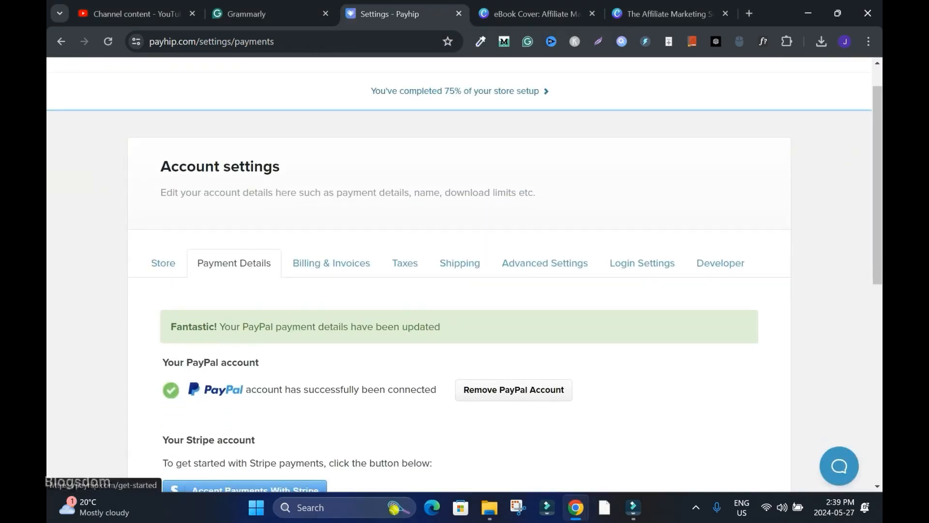
{"action": "scroll", "coordinate": [465, 271], "scroll_direction": "down", "scroll_amount": 3}
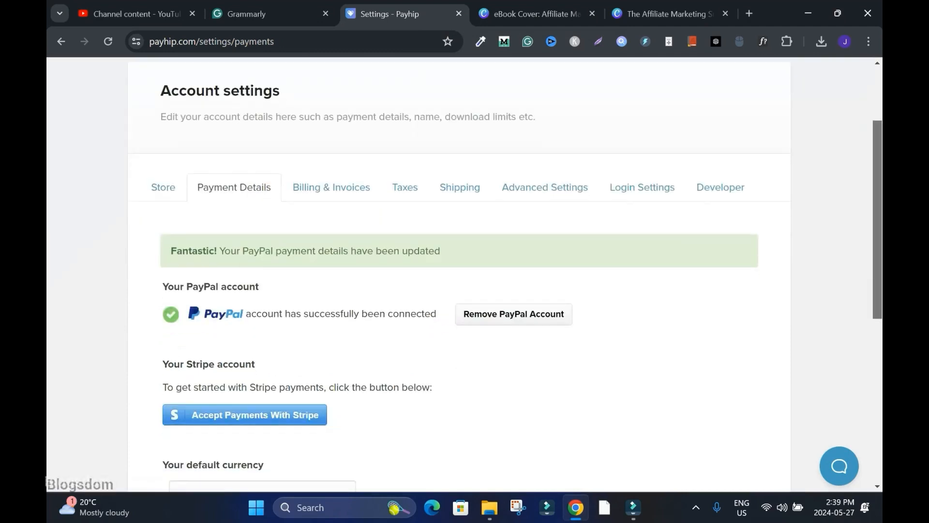
{"action": "scroll", "coordinate": [465, 271], "scroll_direction": "down", "scroll_amount": 3}
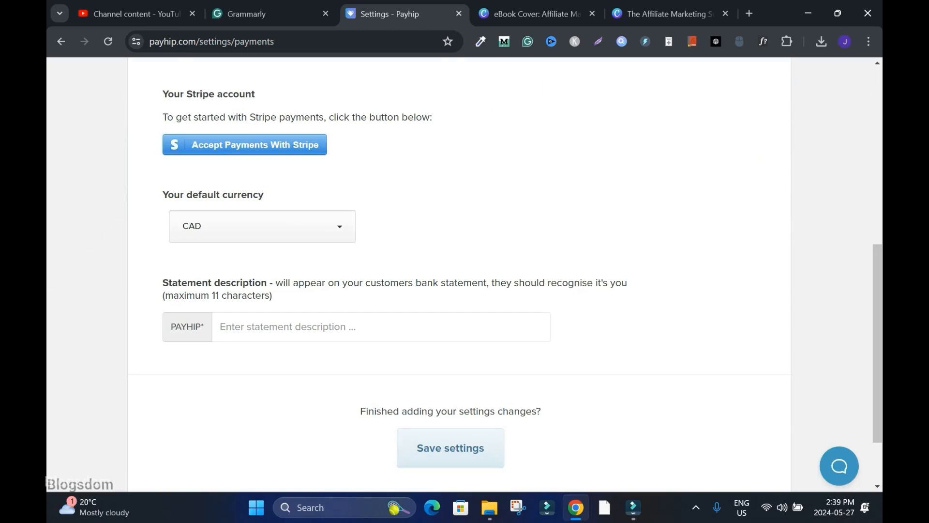
{"action": "left_click", "coordinate": [287, 327]}
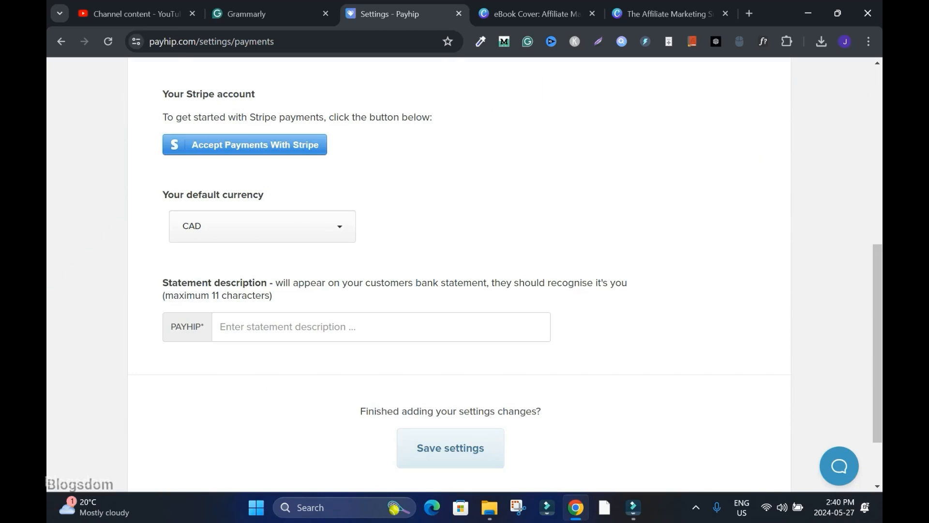
{"action": "type", "text": "Blogsdom"}
{"action": "key", "text": "ctrl+a"}
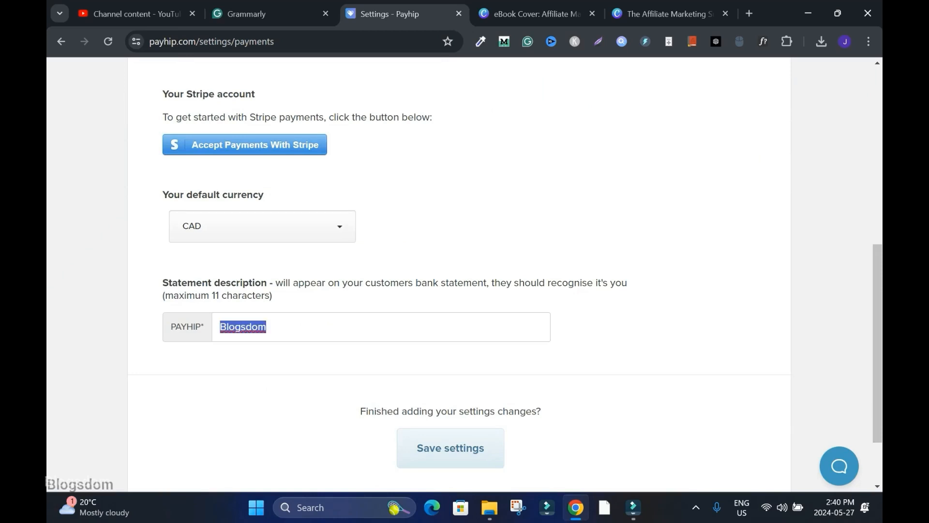
{"action": "scroll", "coordinate": [459, 274], "scroll_direction": "up", "scroll_amount": 1}
{"action": "scroll", "coordinate": [459, 274], "scroll_direction": "down", "scroll_amount": 1}
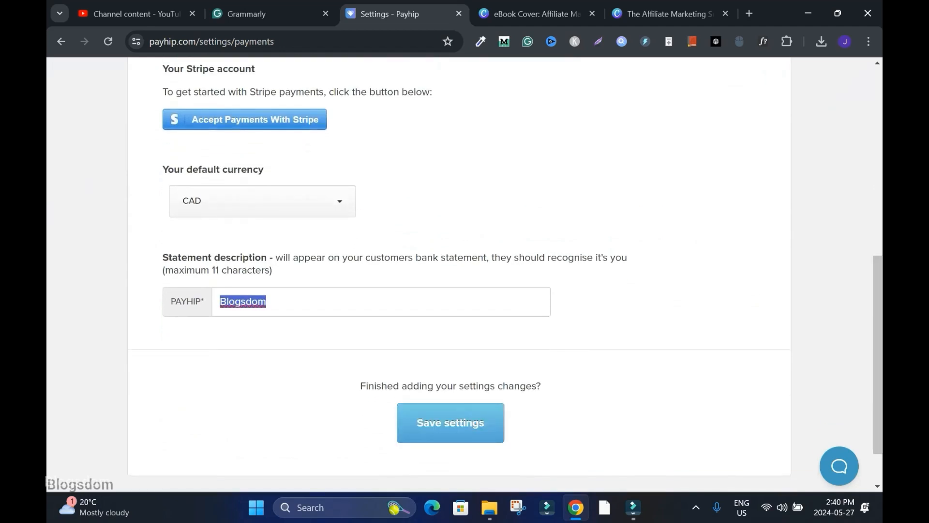
{"action": "left_click", "coordinate": [450, 422]}
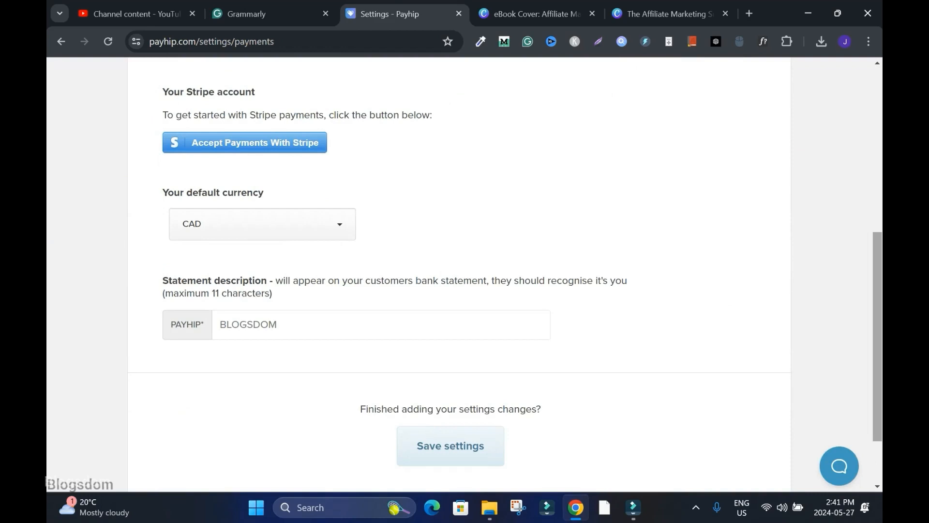
- Review the pricing plans and their transaction fees in the account's billing and invoices settings
{"action": "scroll", "coordinate": [331, 164], "scroll_direction": "up", "scroll_amount": 5}
{"action": "scroll", "coordinate": [331, 164], "scroll_direction": "down", "scroll_amount": 1}
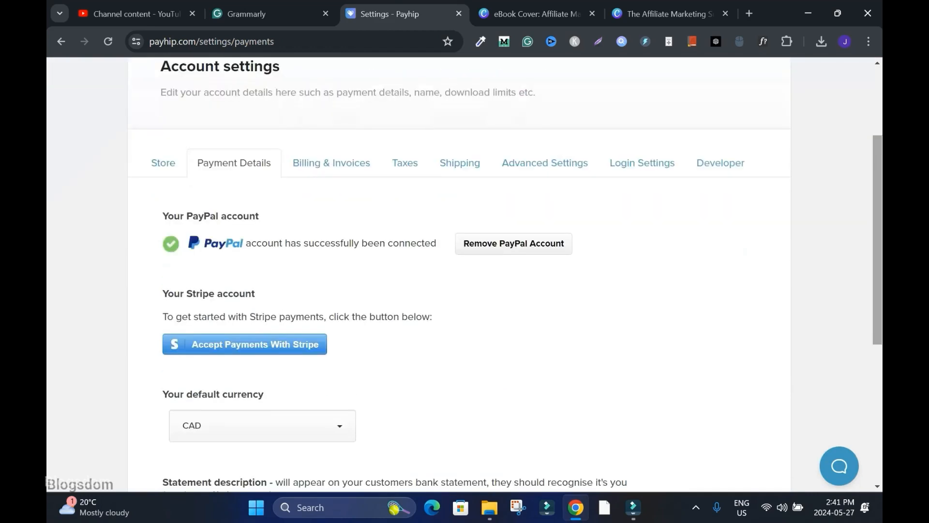
{"action": "left_click", "coordinate": [332, 162]}
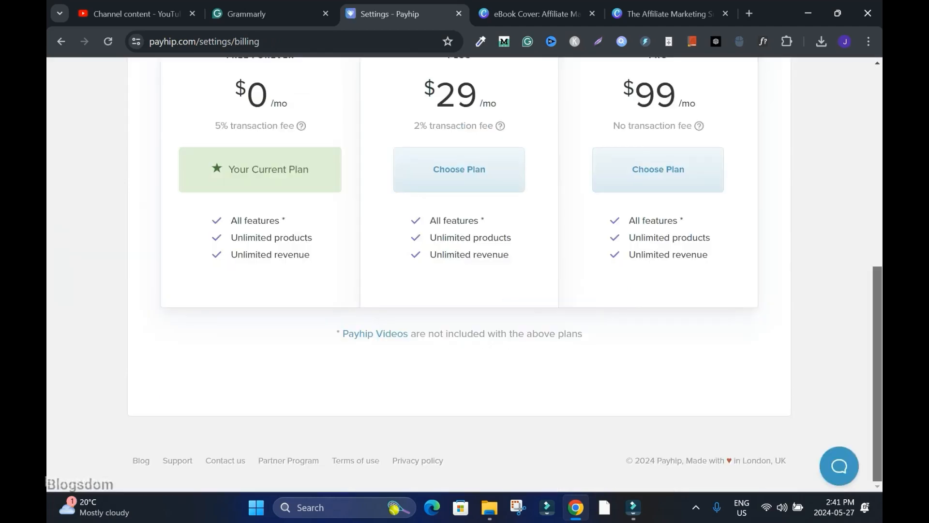
{"action": "scroll", "coordinate": [460, 271], "scroll_direction": "up", "scroll_amount": 3}
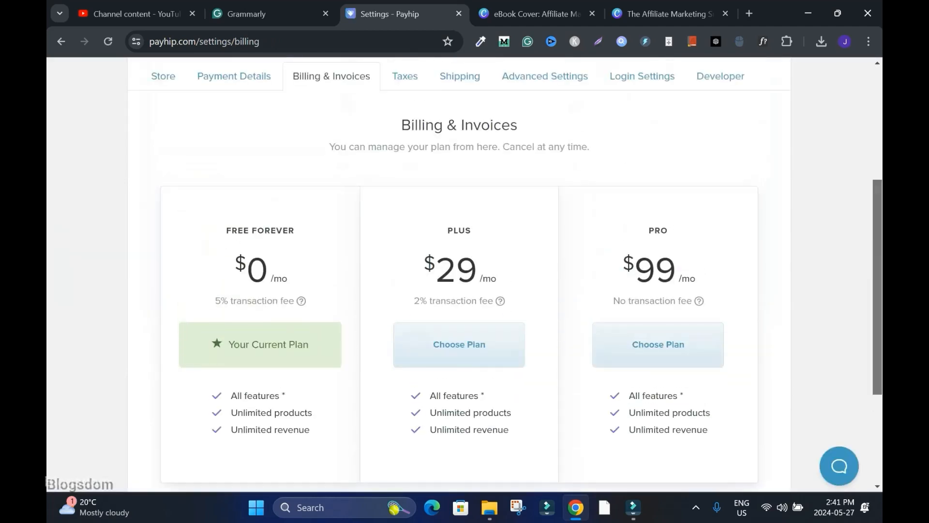
{"action": "scroll", "coordinate": [459, 309], "scroll_direction": "up", "scroll_amount": 4}
{"action": "scroll", "coordinate": [460, 309], "scroll_direction": "down", "scroll_amount": 5}
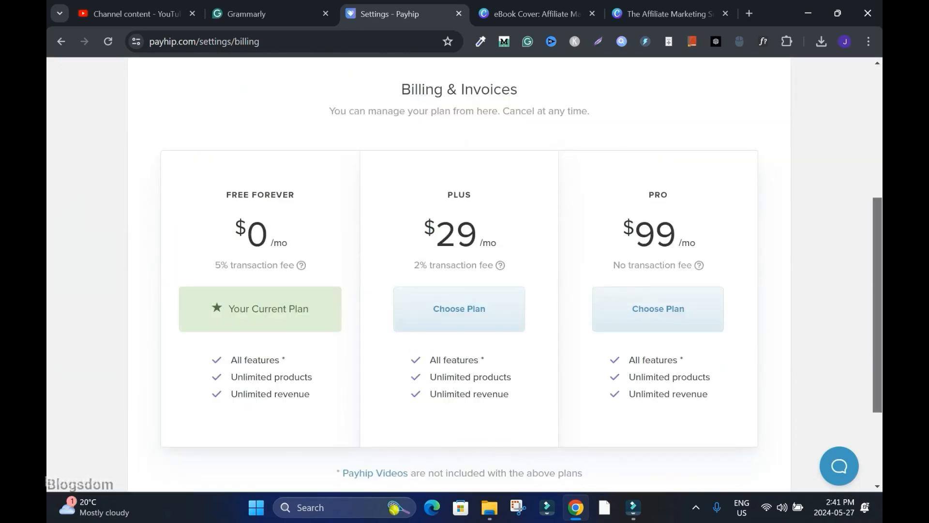
{"action": "scroll", "coordinate": [464, 271], "scroll_direction": "up", "scroll_amount": 4}
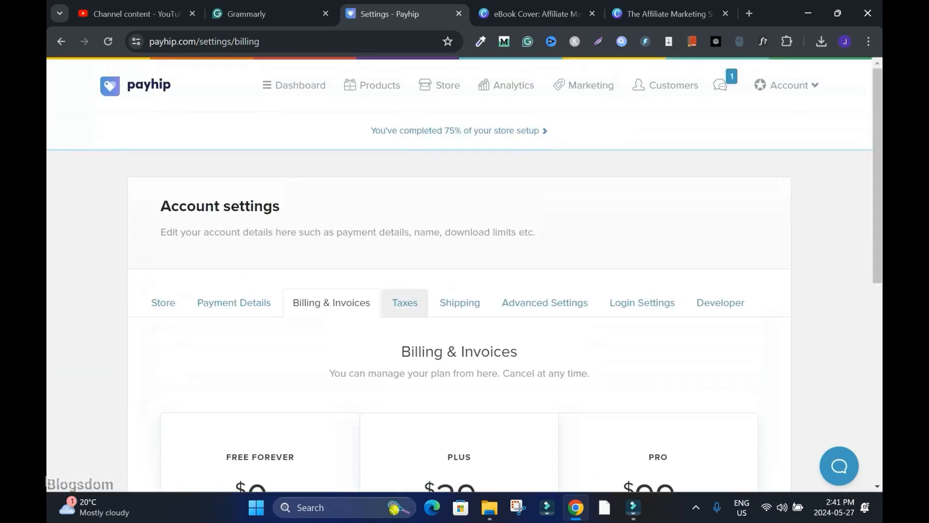
- Look over the store's tax settings and open the form for adding a store address
{"action": "left_click", "coordinate": [410, 301]}
{"action": "scroll", "coordinate": [465, 271], "scroll_direction": "down", "scroll_amount": 5}
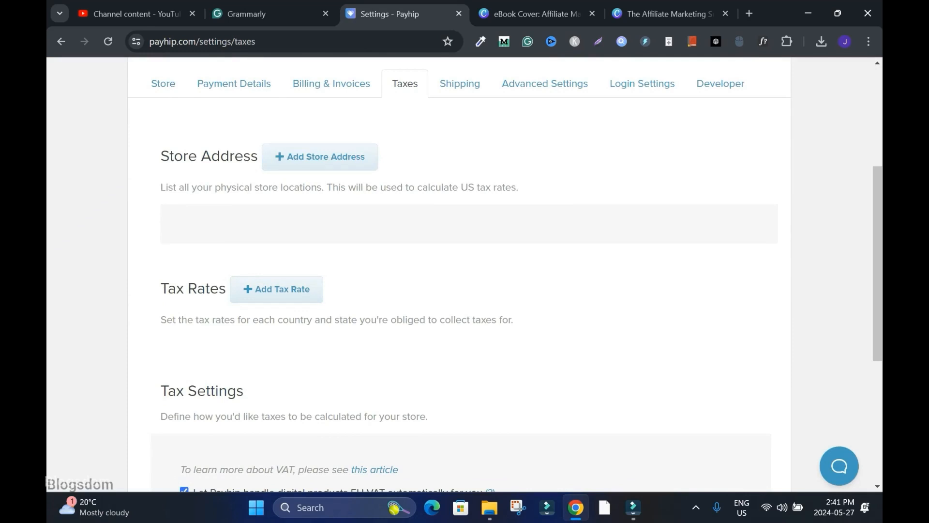
{"action": "scroll", "coordinate": [465, 276], "scroll_direction": "down", "scroll_amount": 2}
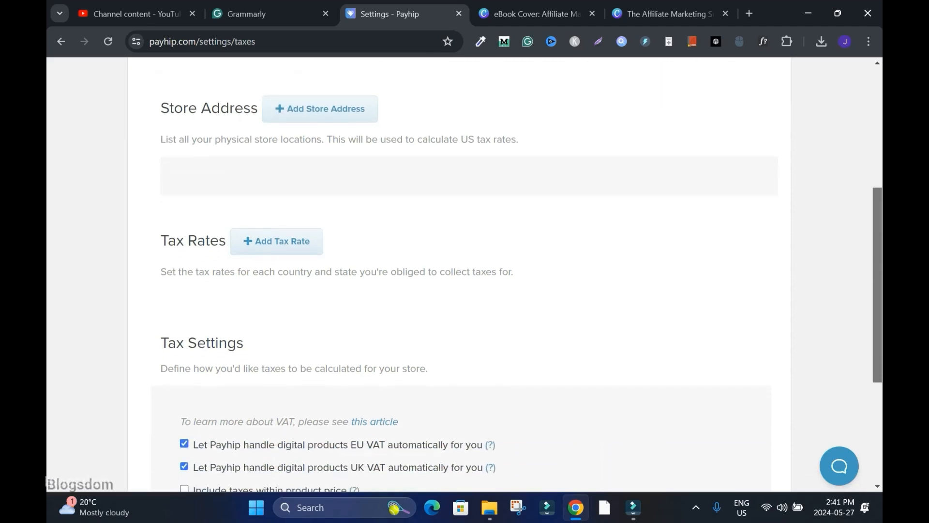
{"action": "scroll", "coordinate": [319, 107], "scroll_direction": "up", "scroll_amount": 1}
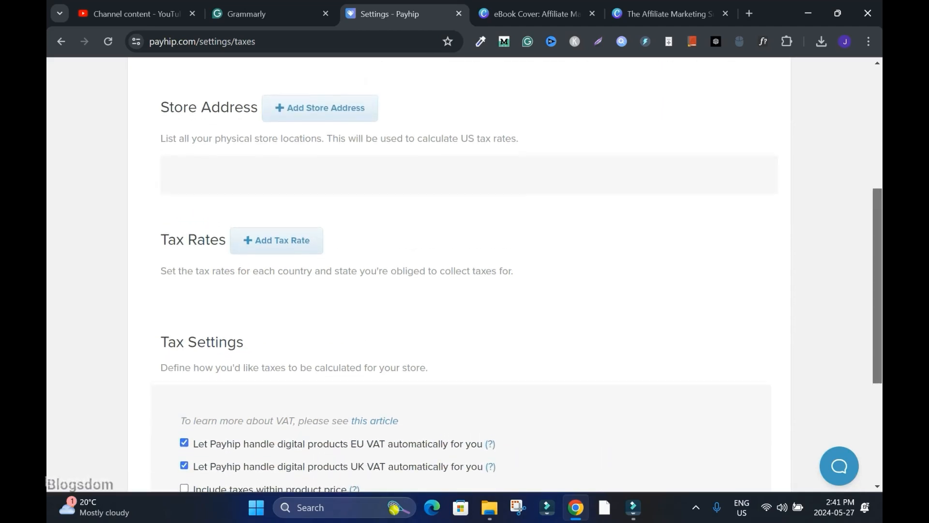
{"action": "left_click", "coordinate": [319, 108]}
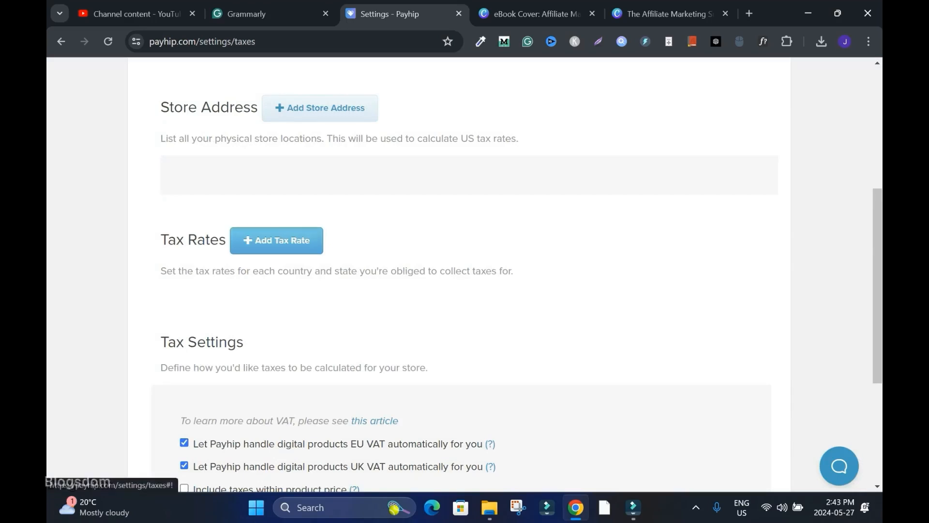
- Start a new tax rate in the tax settings and choose Canada as its country
{"action": "left_click", "coordinate": [276, 240]}
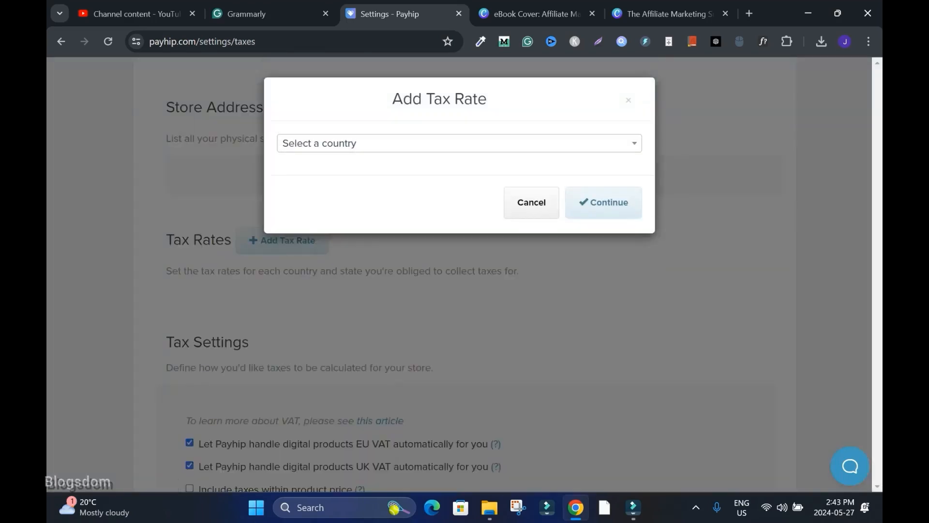
{"action": "left_click", "coordinate": [459, 143]}
{"action": "type", "text": "Canada"}
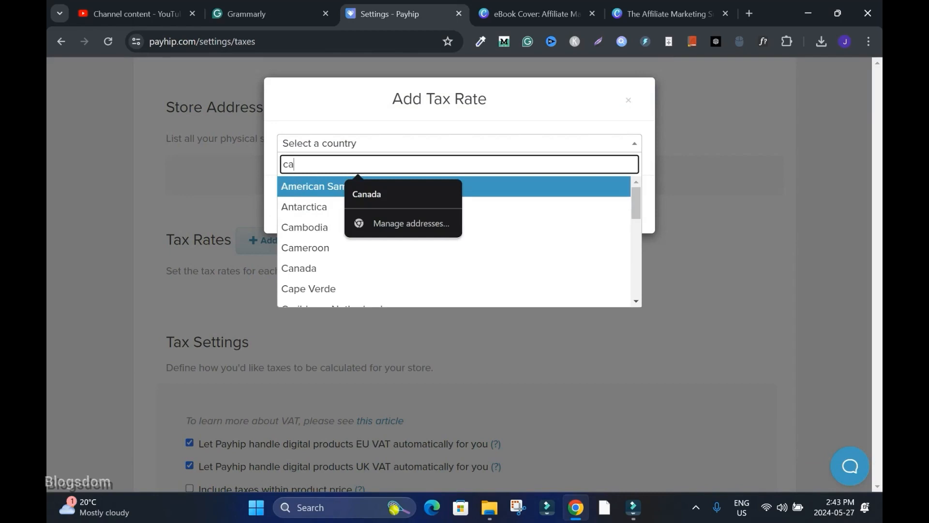
{"action": "left_click", "coordinate": [603, 207]}
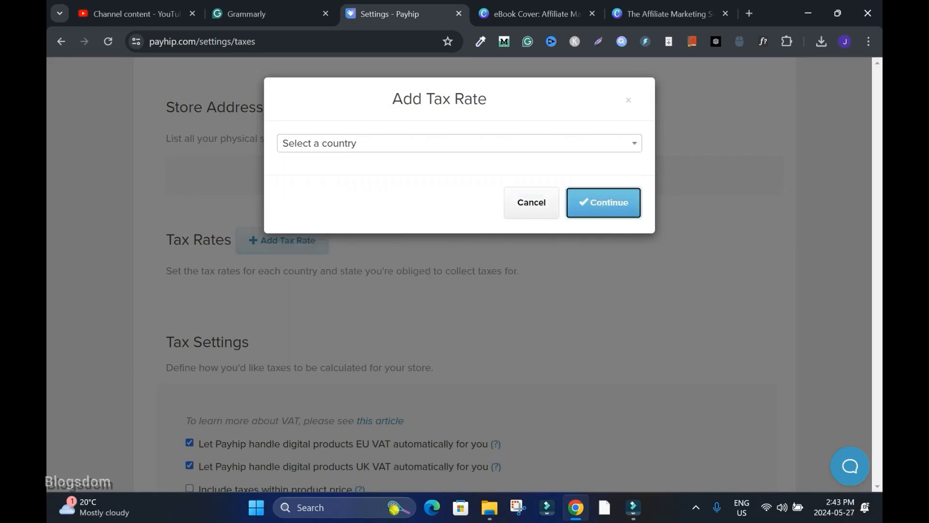
{"action": "left_click", "coordinate": [459, 144]}
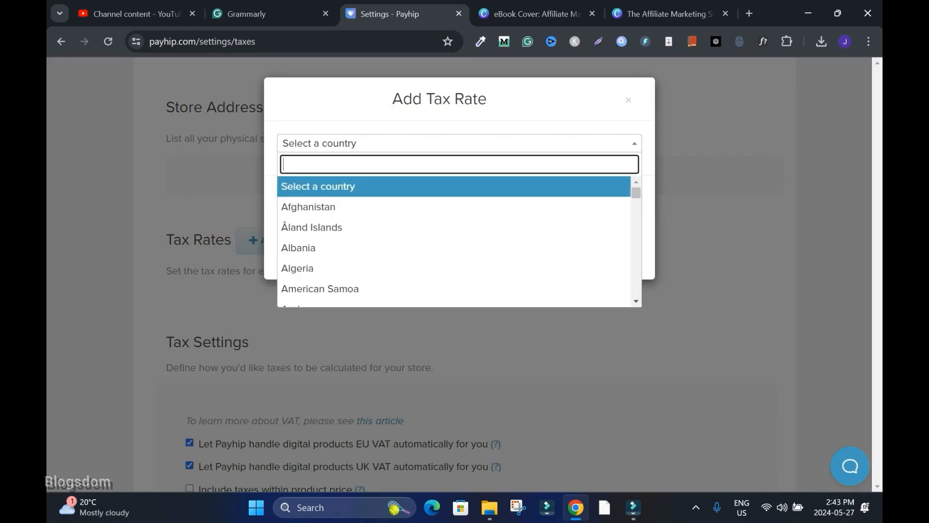
{"action": "scroll", "coordinate": [455, 242], "scroll_direction": "down", "scroll_amount": 3}
{"action": "left_click_drag", "start_coordinate": [636, 195], "coordinate": [636, 207]}
{"action": "left_click", "coordinate": [454, 284]}
{"action": "left_click", "coordinate": [604, 249]}
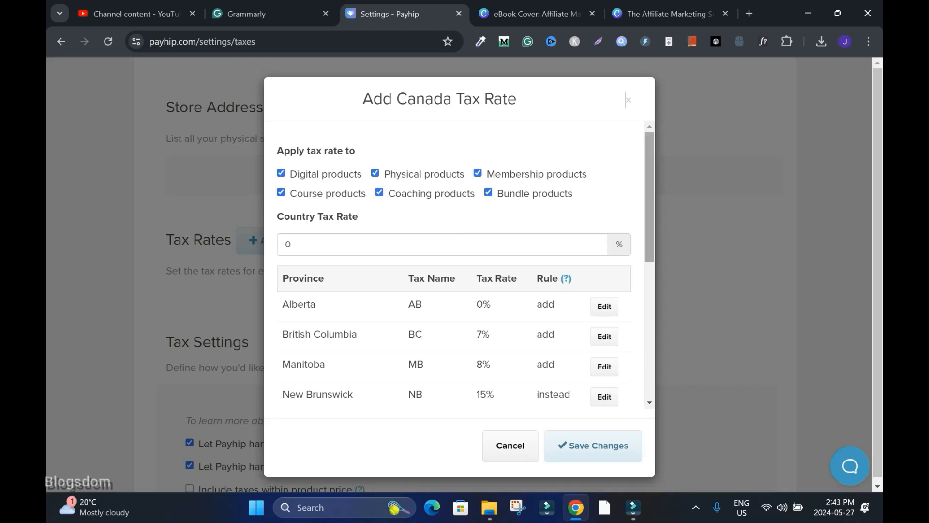
- Review the Canadian tax rates, names and rules listed by province, including the details of Ontario's tax rate
{"action": "scroll", "coordinate": [626, 100], "scroll_direction": "down", "scroll_amount": 1}
{"action": "scroll", "coordinate": [626, 100], "scroll_direction": "down", "scroll_amount": 2}
{"action": "scroll", "coordinate": [626, 100], "scroll_direction": "up", "scroll_amount": 1}
{"action": "scroll", "coordinate": [626, 101], "scroll_direction": "down", "scroll_amount": 3}
{"action": "scroll", "coordinate": [626, 100], "scroll_direction": "up", "scroll_amount": 3}
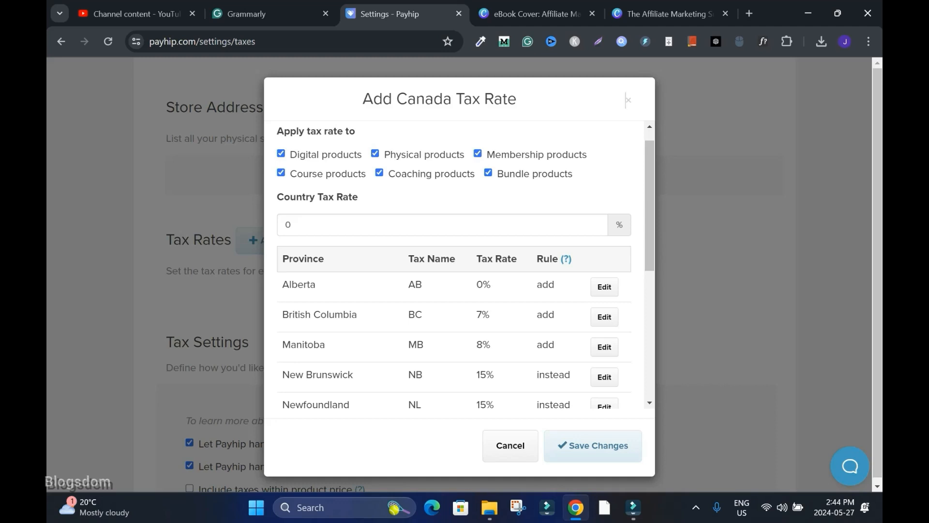
{"action": "scroll", "coordinate": [649, 206], "scroll_direction": "down", "scroll_amount": 2}
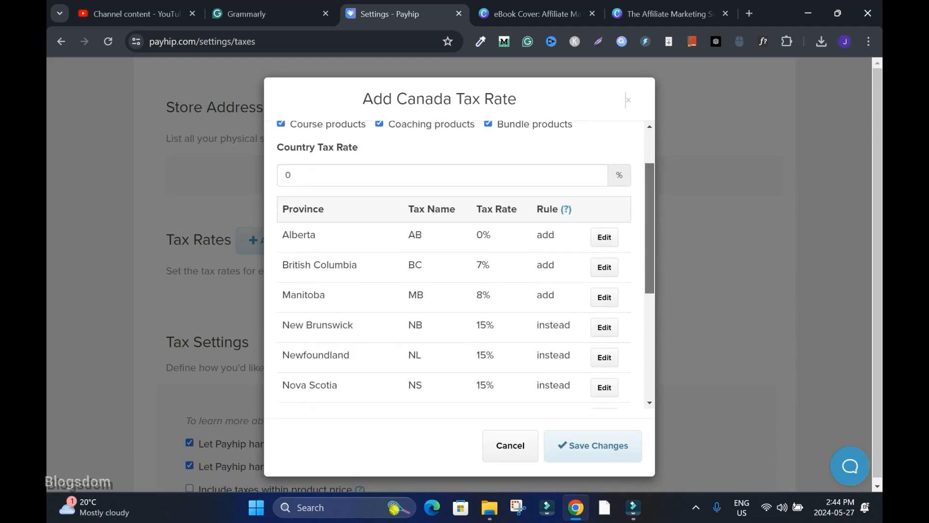
{"action": "scroll", "coordinate": [626, 100], "scroll_direction": "down", "scroll_amount": 2}
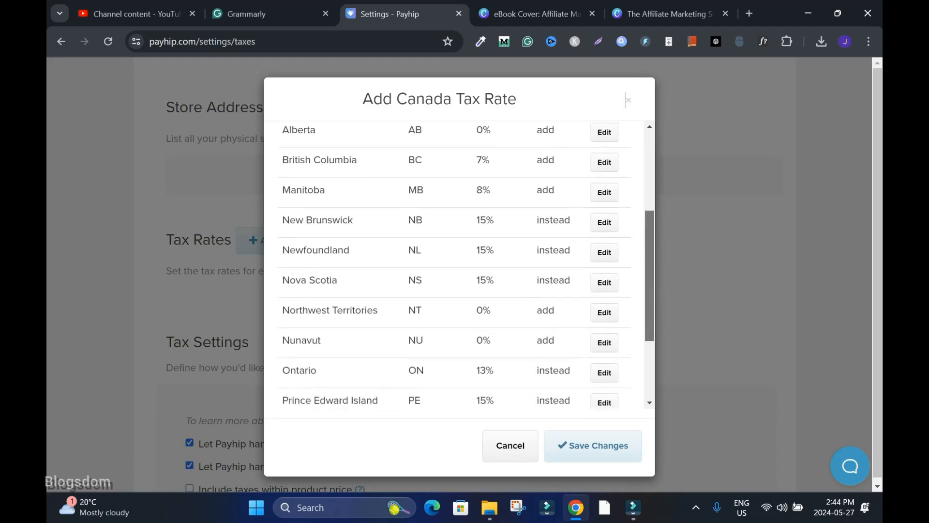
{"action": "scroll", "coordinate": [626, 100], "scroll_direction": "up", "scroll_amount": 3}
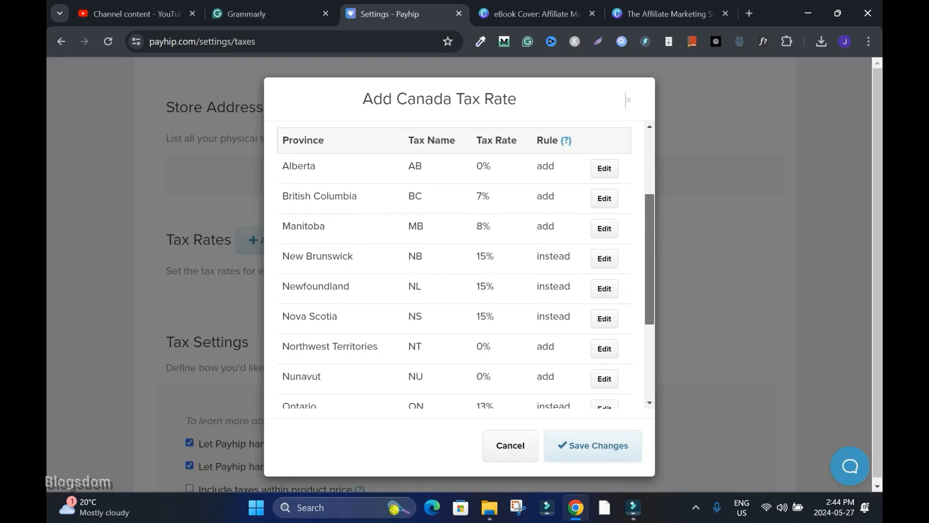
{"action": "scroll", "coordinate": [627, 100], "scroll_direction": "down", "scroll_amount": 3}
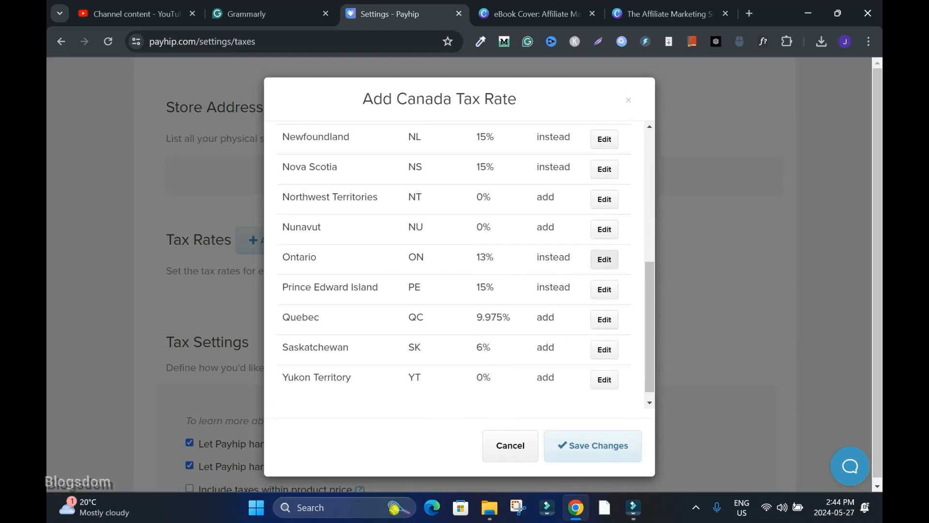
{"action": "left_click", "coordinate": [605, 259]}
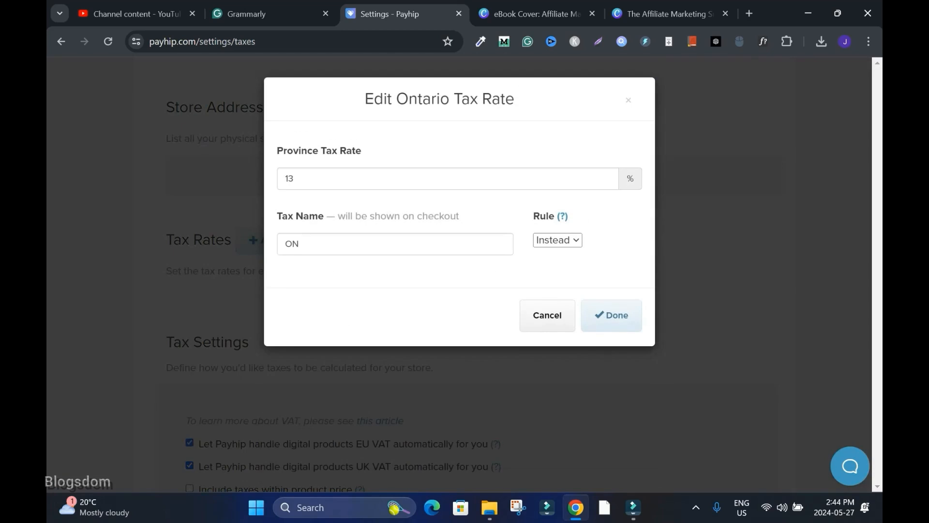
{"action": "left_click", "coordinate": [611, 315]}
- Set Canada's country tax rate to 13% and save the new tax rate
{"action": "scroll", "coordinate": [626, 100], "scroll_direction": "up", "scroll_amount": 5}
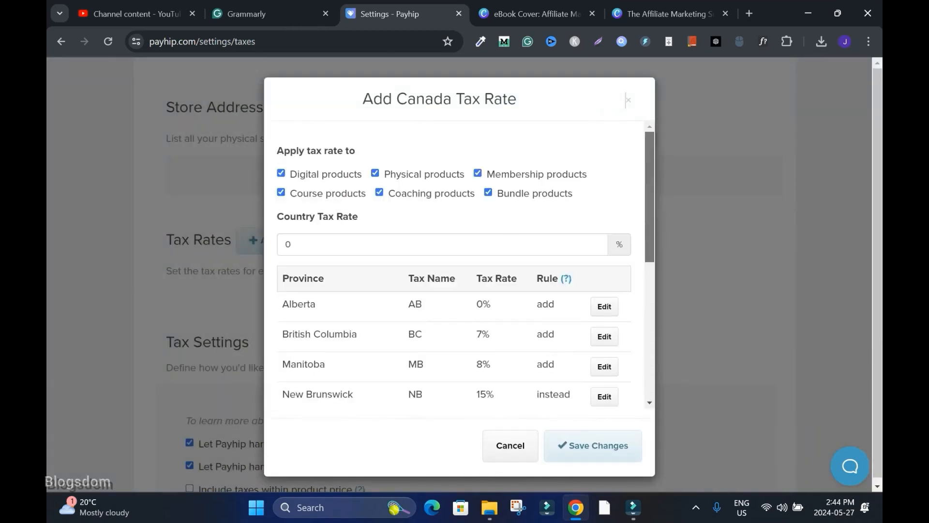
{"action": "type", "text": "13"}
{"action": "key", "text": "Home"}
{"action": "key", "text": "Delete"}
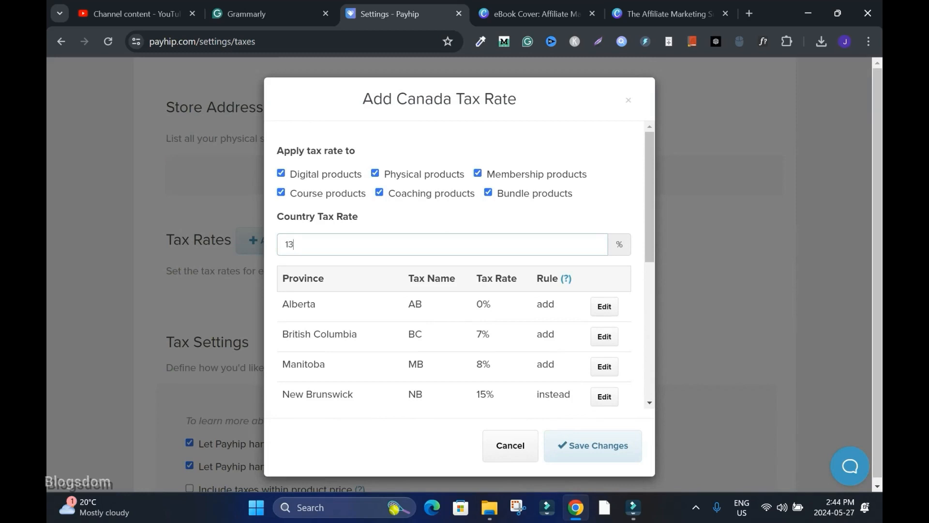
{"action": "left_click", "coordinate": [593, 445]}
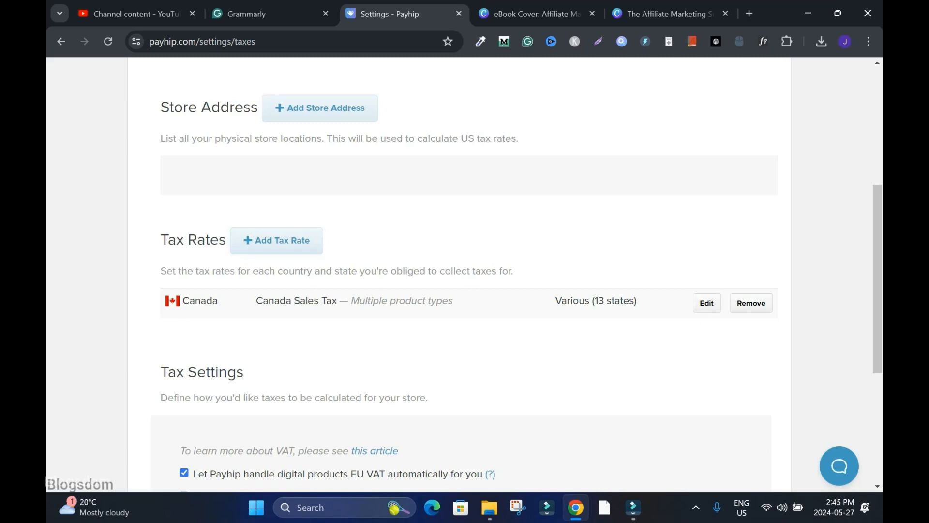
- Save the tax settings with Payhip handling EU and UK VAT on digital products automatically
{"action": "scroll", "coordinate": [464, 271], "scroll_direction": "down", "scroll_amount": 4}
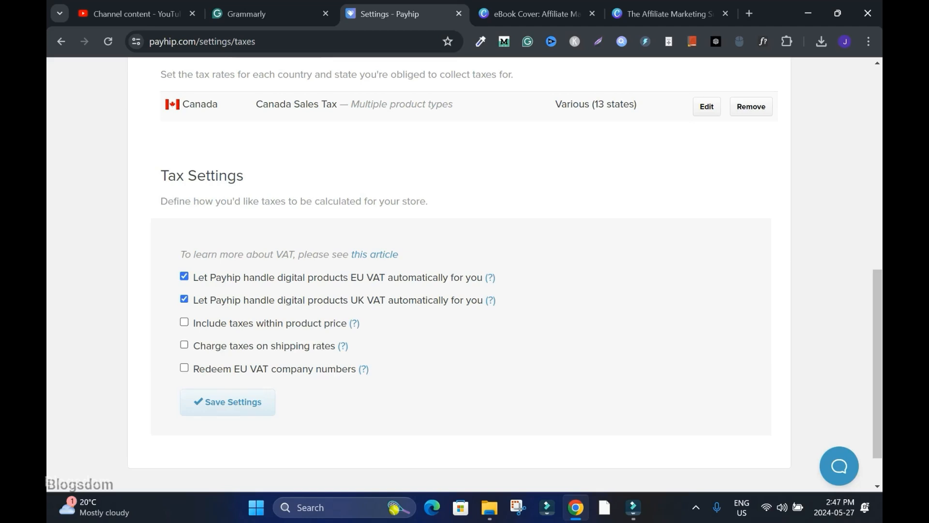
{"action": "scroll", "coordinate": [465, 271], "scroll_direction": "down", "scroll_amount": 1}
{"action": "left_click", "coordinate": [227, 349]}
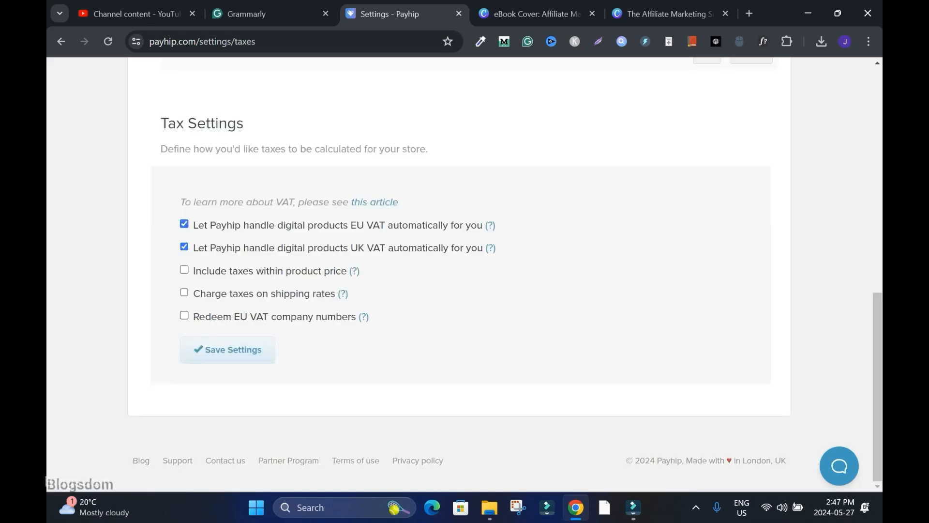
- Look over the shipping settings for general rates, product specific rates and local pickup
{"action": "scroll", "coordinate": [465, 271], "scroll_direction": "up", "scroll_amount": 10}
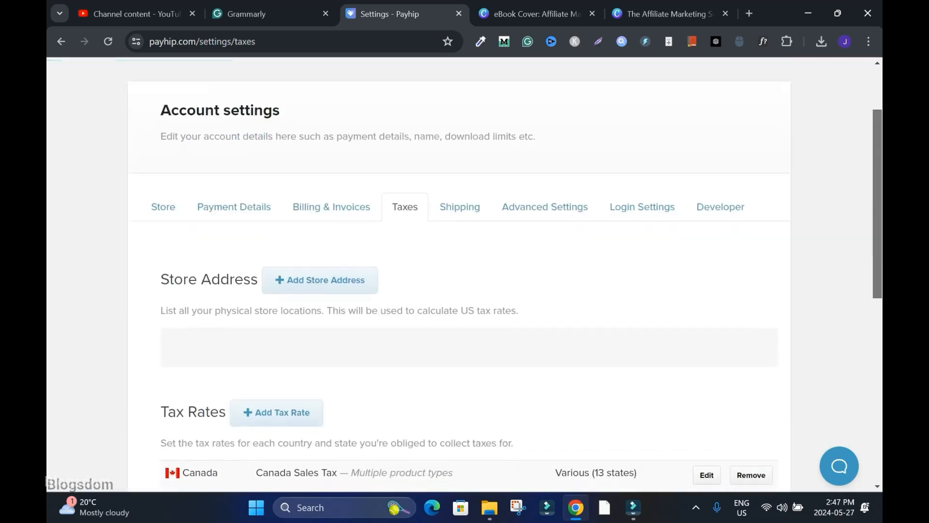
{"action": "scroll", "coordinate": [460, 242], "scroll_direction": "up", "scroll_amount": 2}
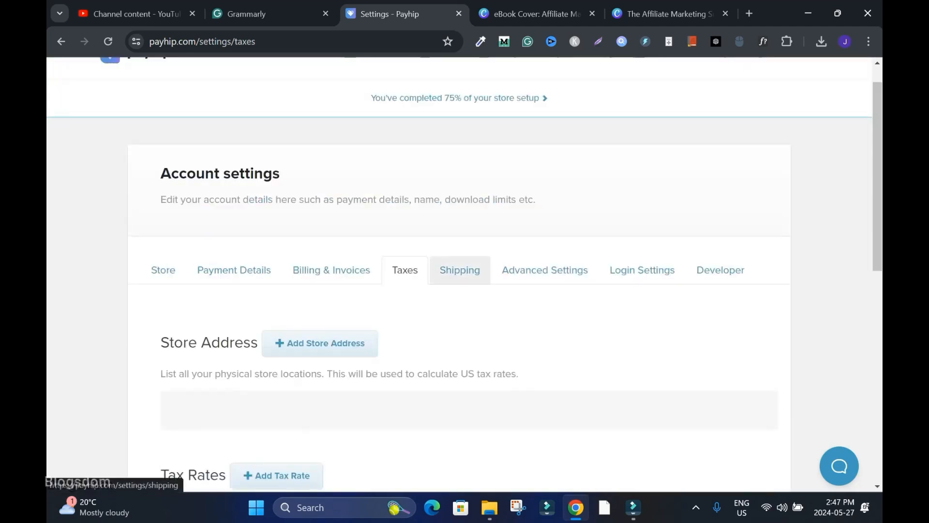
{"action": "left_click", "coordinate": [460, 269]}
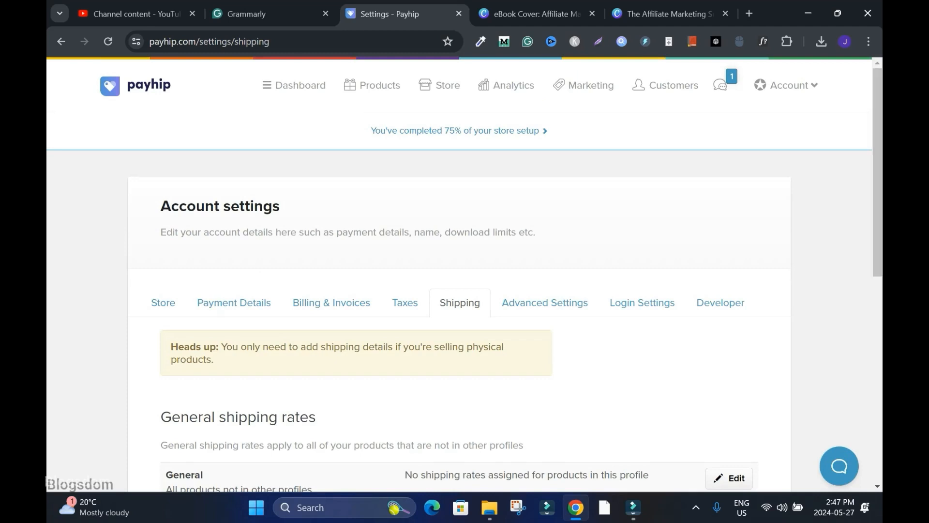
{"action": "scroll", "coordinate": [460, 273], "scroll_direction": "down", "scroll_amount": 8}
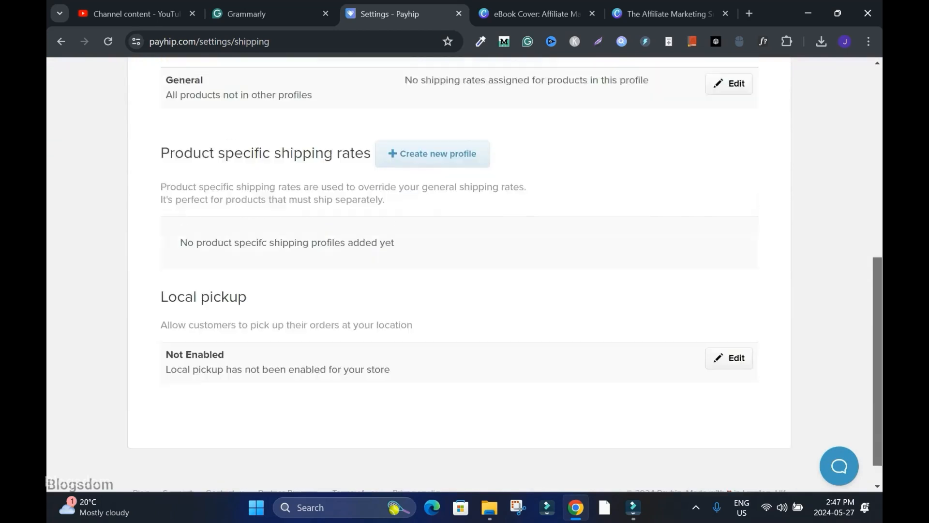
{"action": "scroll", "coordinate": [460, 274], "scroll_direction": "up", "scroll_amount": 4}
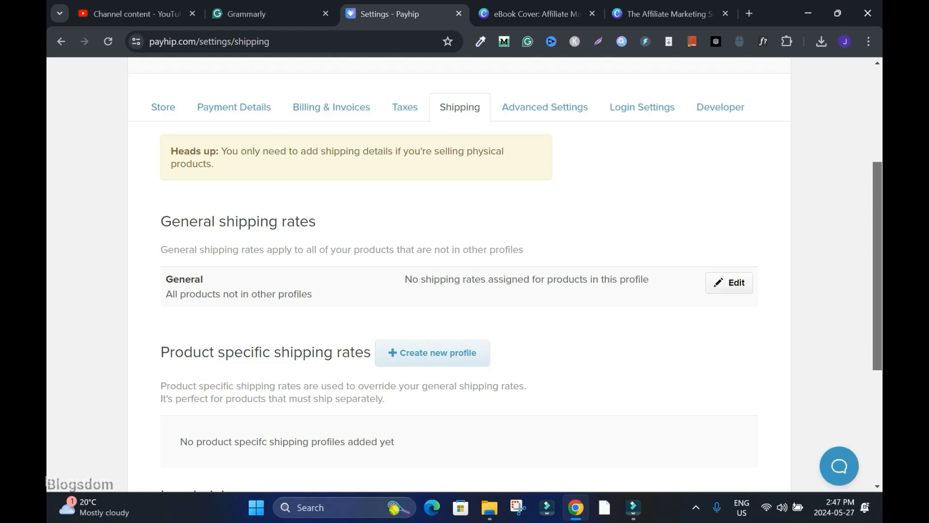
{"action": "scroll", "coordinate": [459, 273], "scroll_direction": "down", "scroll_amount": 1}
- Turn on PDF protection in the advanced settings so the buyer's email is stamped on each page
{"action": "scroll", "coordinate": [460, 274], "scroll_direction": "up", "scroll_amount": 4}
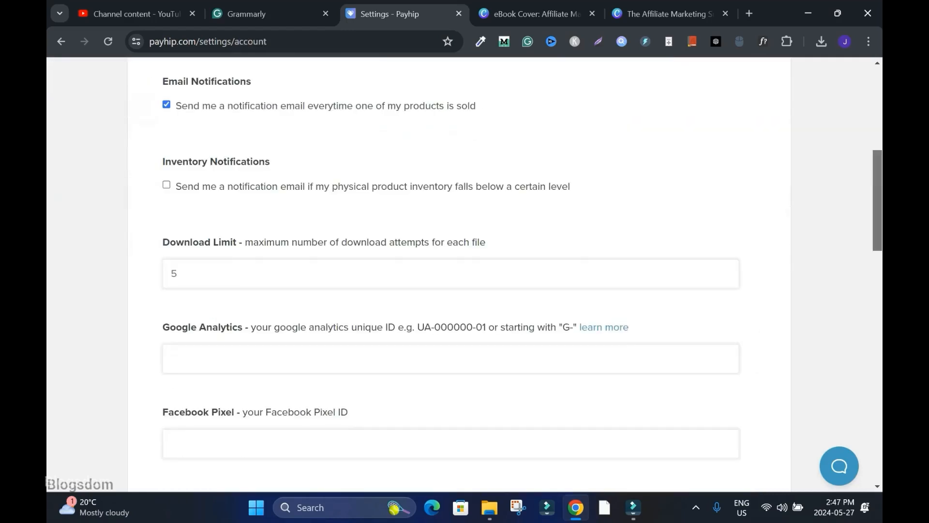
{"action": "scroll", "coordinate": [460, 273], "scroll_direction": "up", "scroll_amount": 5}
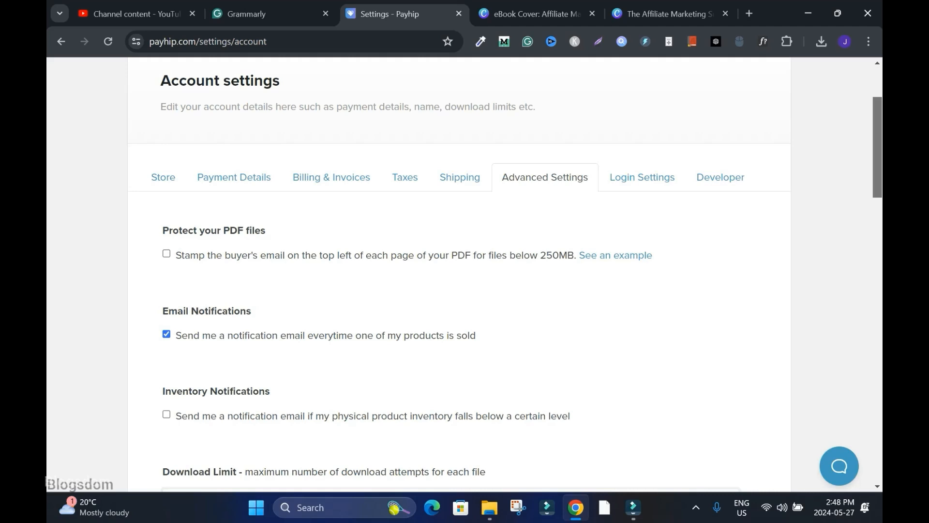
{"action": "left_click", "coordinate": [167, 254]}
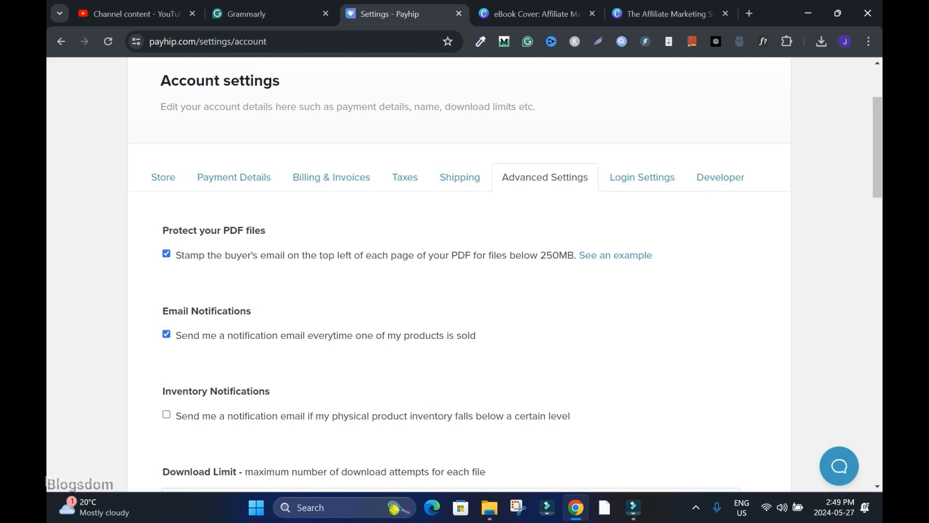
- Set the download limit for each file to 50 attempts
{"action": "scroll", "coordinate": [456, 273], "scroll_direction": "down", "scroll_amount": 3}
{"action": "scroll", "coordinate": [457, 273], "scroll_direction": "down", "scroll_amount": 1}
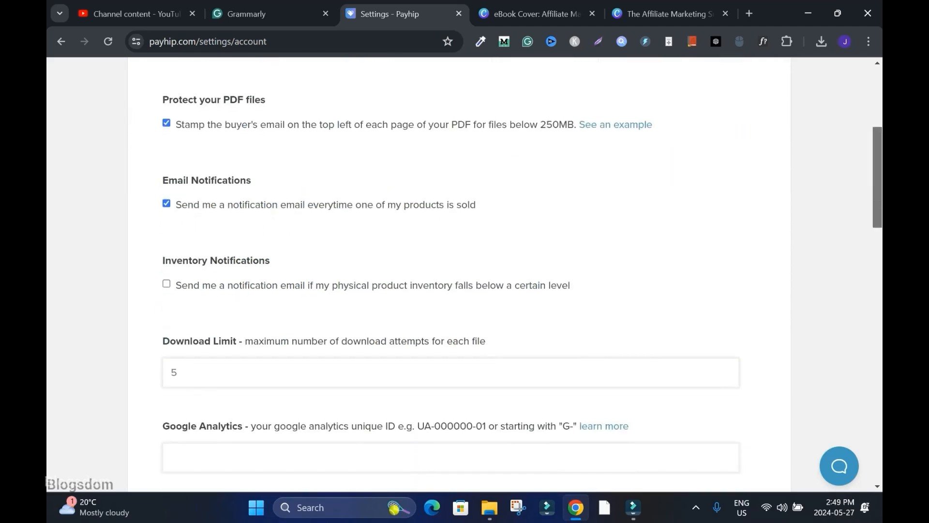
{"action": "scroll", "coordinate": [457, 273], "scroll_direction": "up", "scroll_amount": 1}
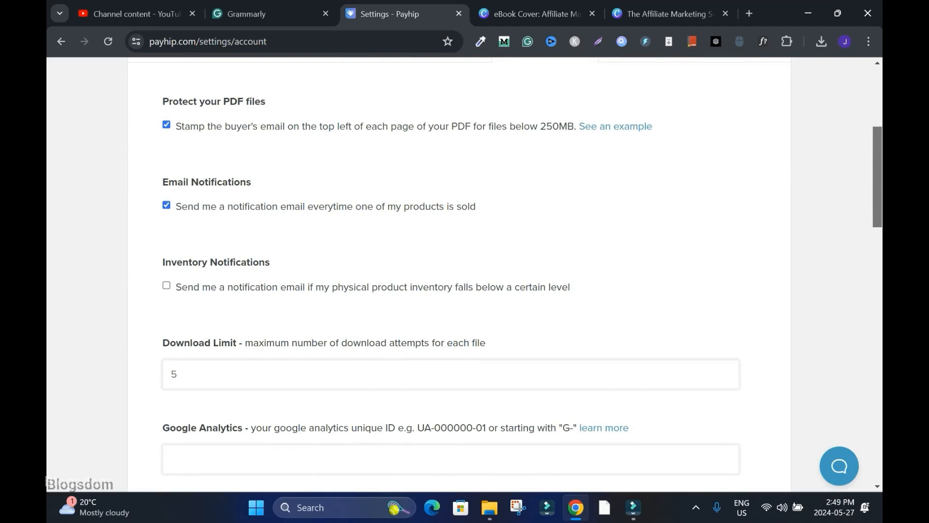
{"action": "scroll", "coordinate": [460, 271], "scroll_direction": "down", "scroll_amount": 2}
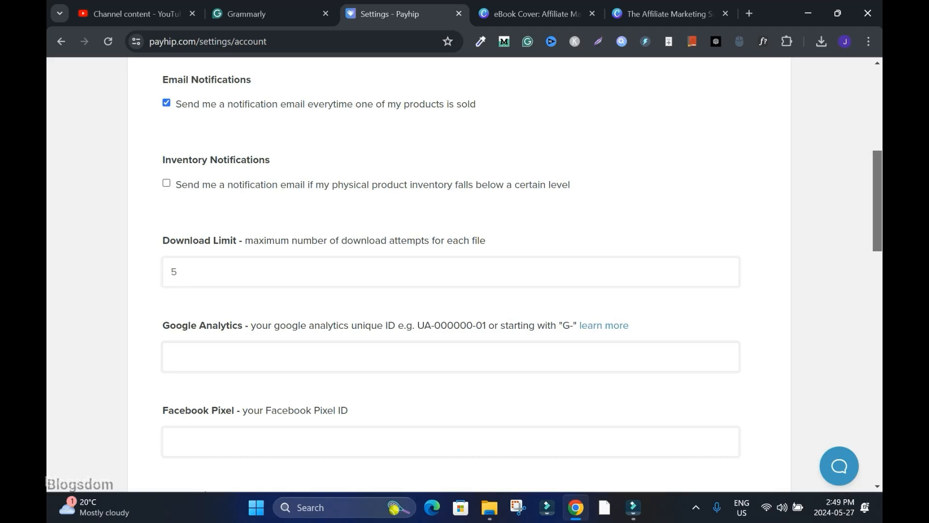
{"action": "left_click", "coordinate": [451, 272]}
{"action": "left_click", "coordinate": [179, 272]}
{"action": "type", "text": "0"}
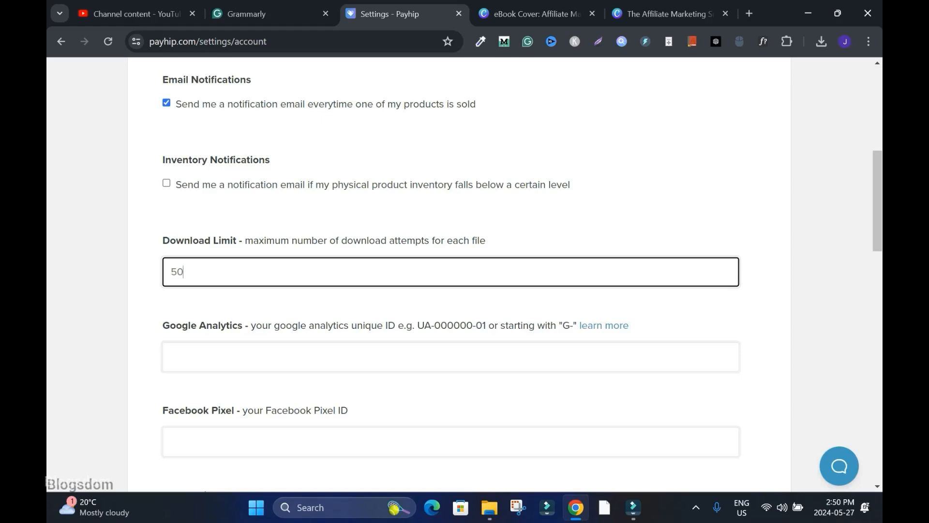
- Enable collecting the customer's first and last name during digital product checkout
{"action": "scroll", "coordinate": [465, 271], "scroll_direction": "down", "scroll_amount": 3}
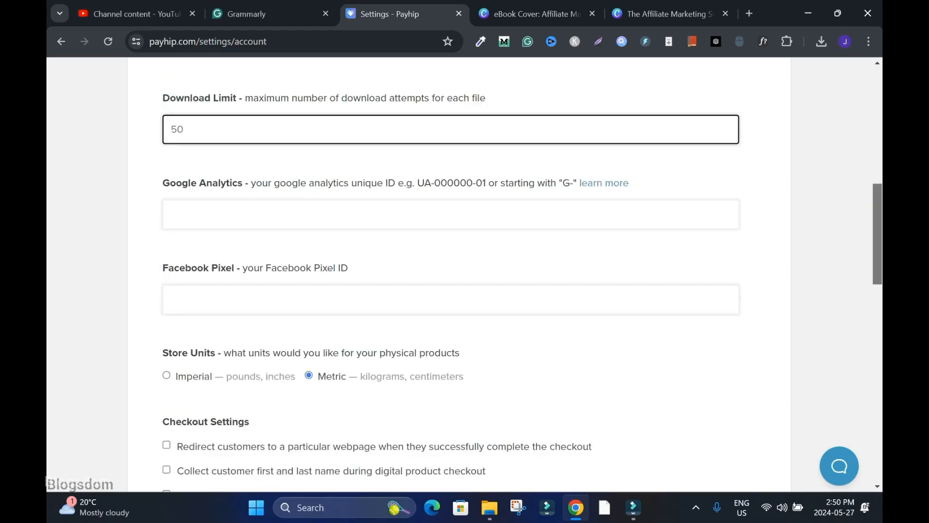
{"action": "scroll", "coordinate": [465, 271], "scroll_direction": "down", "scroll_amount": 3}
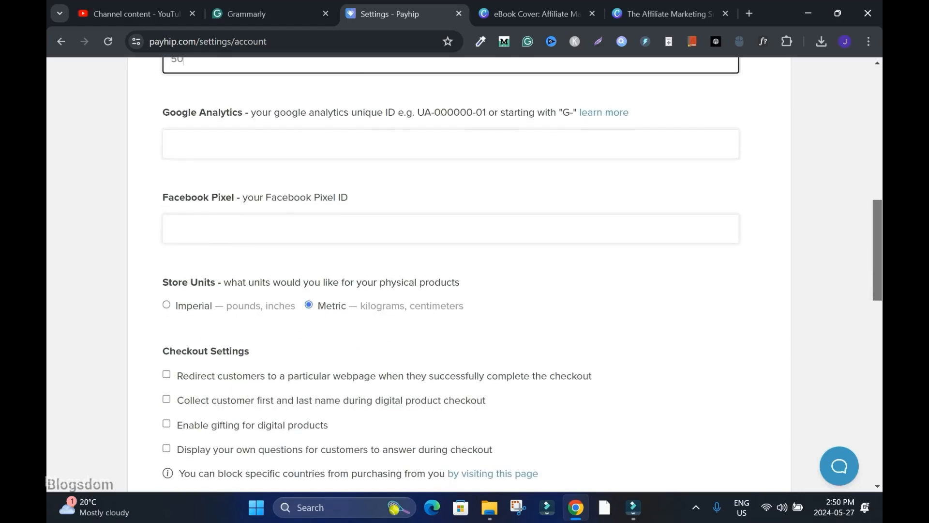
{"action": "left_click_drag", "start_coordinate": [877, 262], "coordinate": [878, 287]}
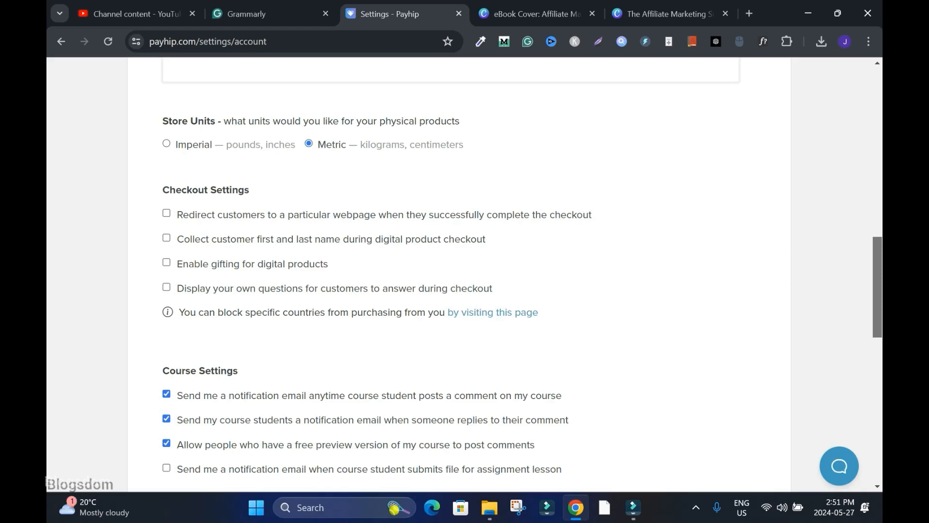
{"action": "left_click", "coordinate": [167, 237]}
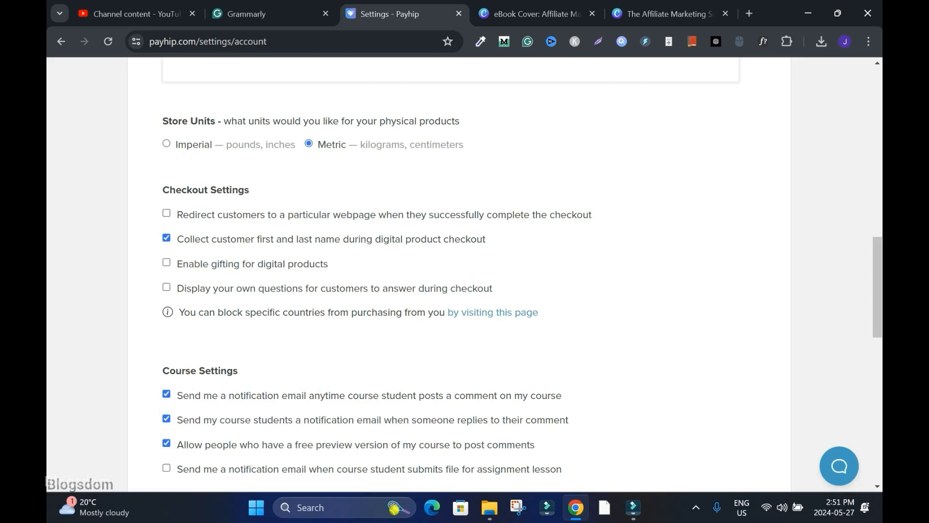
- Save the email receipt with subject "Thank you for your supporting Blogsdom!" and message "Thank you for your download/purchase of an item from the Blogsdom/Payhip store!"
{"action": "scroll", "coordinate": [465, 271], "scroll_direction": "down", "scroll_amount": 1}
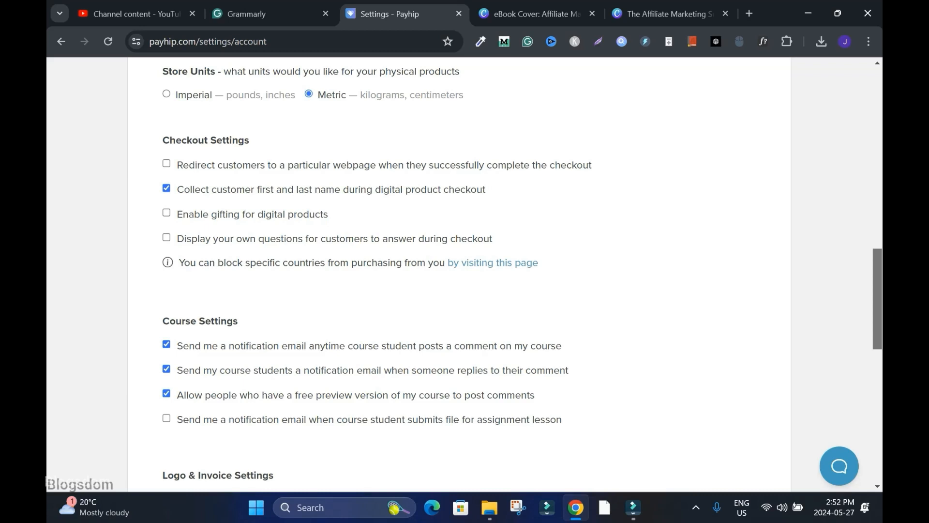
{"action": "scroll", "coordinate": [465, 271], "scroll_direction": "down", "scroll_amount": 5}
{"action": "scroll", "coordinate": [464, 271], "scroll_direction": "down", "scroll_amount": 1}
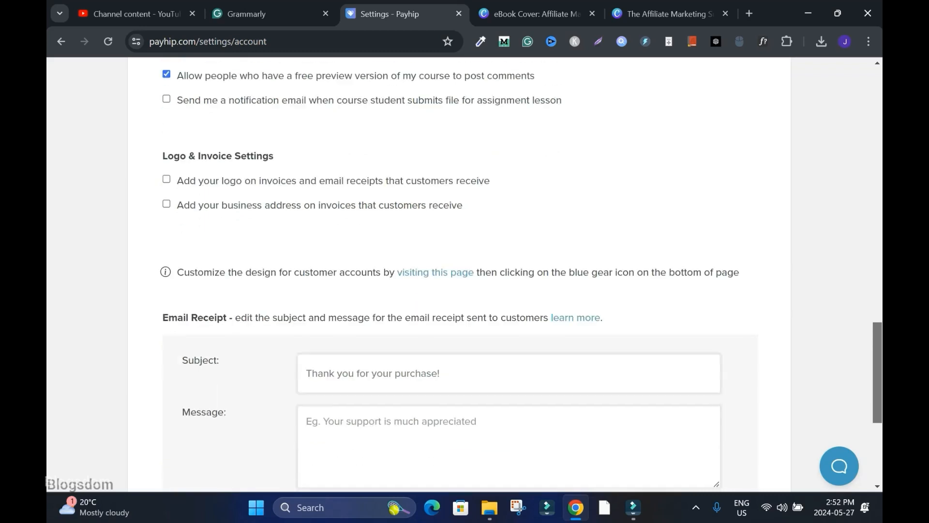
{"action": "scroll", "coordinate": [465, 271], "scroll_direction": "down", "scroll_amount": 2}
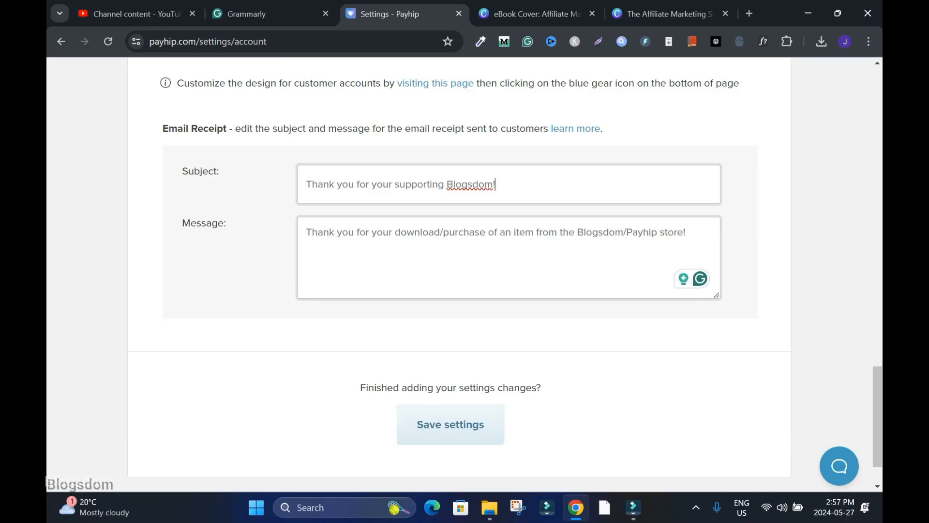
{"action": "left_click", "coordinate": [451, 425]}
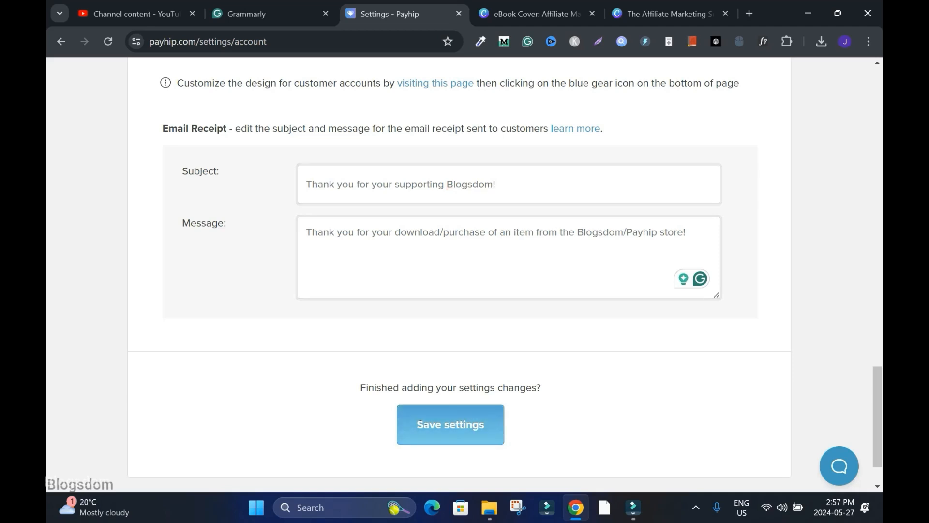
- Look over the account section of the login settings for the two factor authentication and account deletion options
{"action": "scroll", "coordinate": [642, 202], "scroll_direction": "down", "scroll_amount": 2}
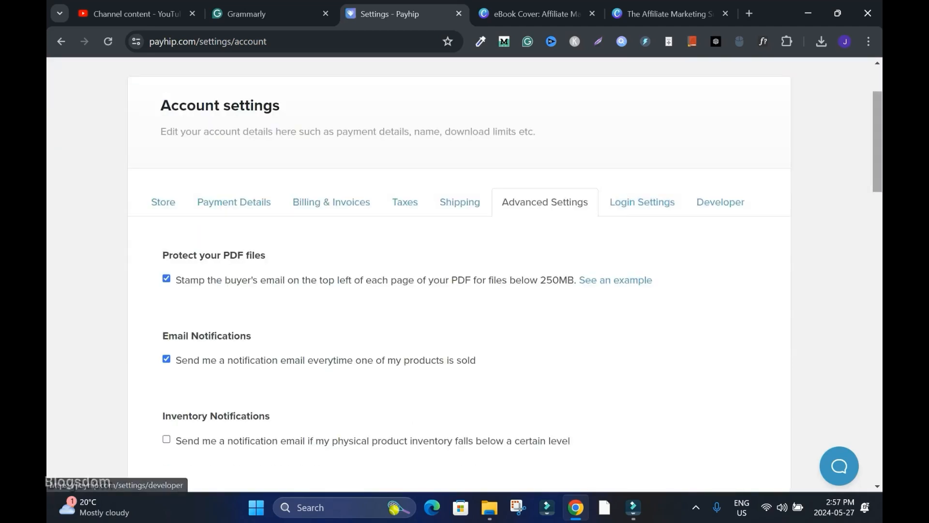
{"action": "scroll", "coordinate": [465, 274], "scroll_direction": "down", "scroll_amount": 7}
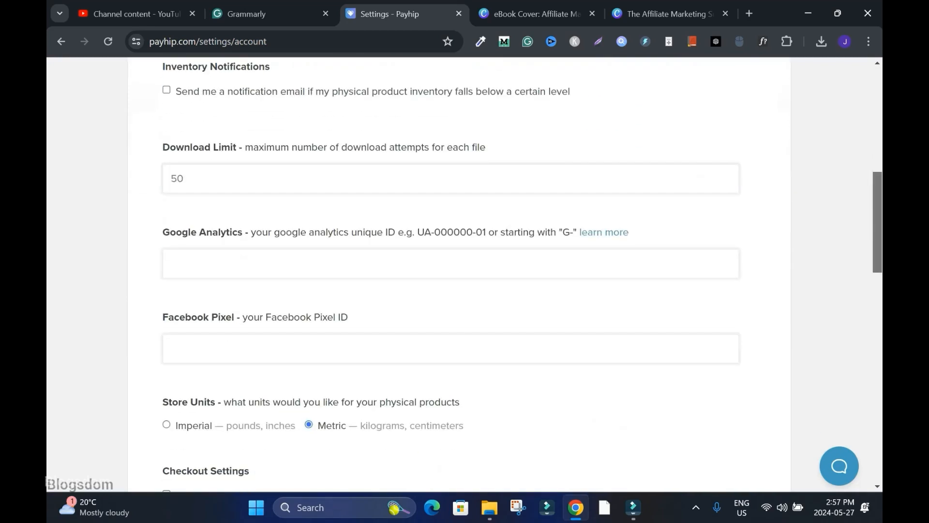
{"action": "scroll", "coordinate": [464, 275], "scroll_direction": "up", "scroll_amount": 5}
{"action": "scroll", "coordinate": [643, 303], "scroll_direction": "up", "scroll_amount": 4}
{"action": "left_click", "coordinate": [642, 302]}
{"action": "left_click", "coordinate": [248, 344]}
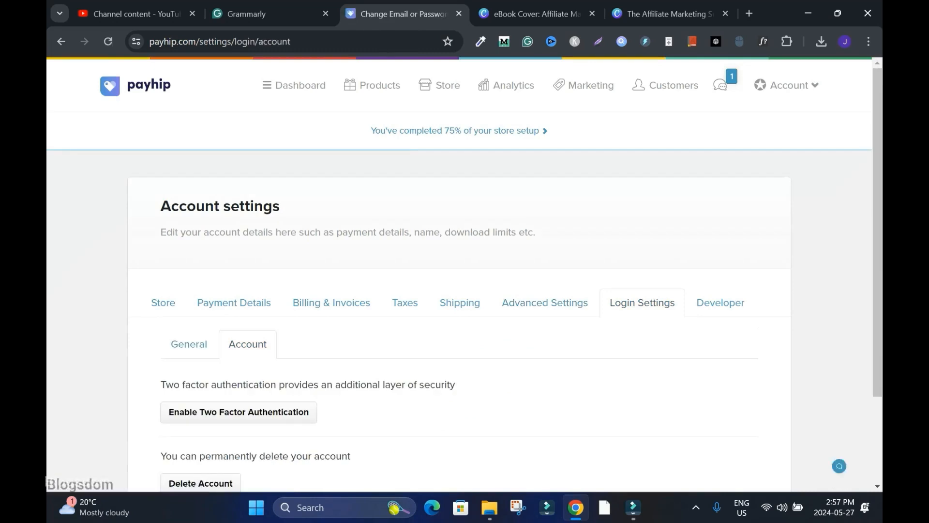
{"action": "scroll", "coordinate": [464, 274], "scroll_direction": "down", "scroll_amount": 2}
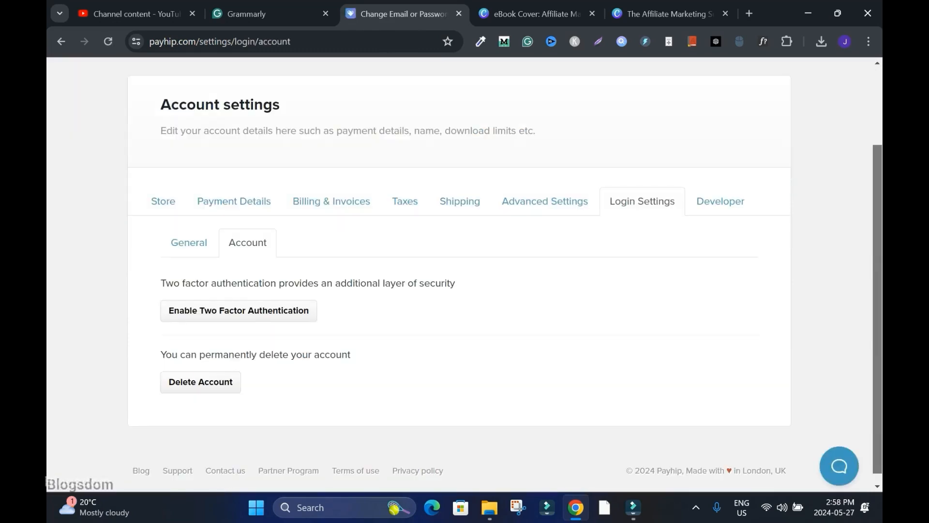
- Open the store design editor from the remaining store setup tasks and look over the All Products home page
{"action": "scroll", "coordinate": [459, 274], "scroll_direction": "up", "scroll_amount": 2}
{"action": "left_click", "coordinate": [459, 129]}
{"action": "scroll", "coordinate": [465, 275], "scroll_direction": "down", "scroll_amount": 3}
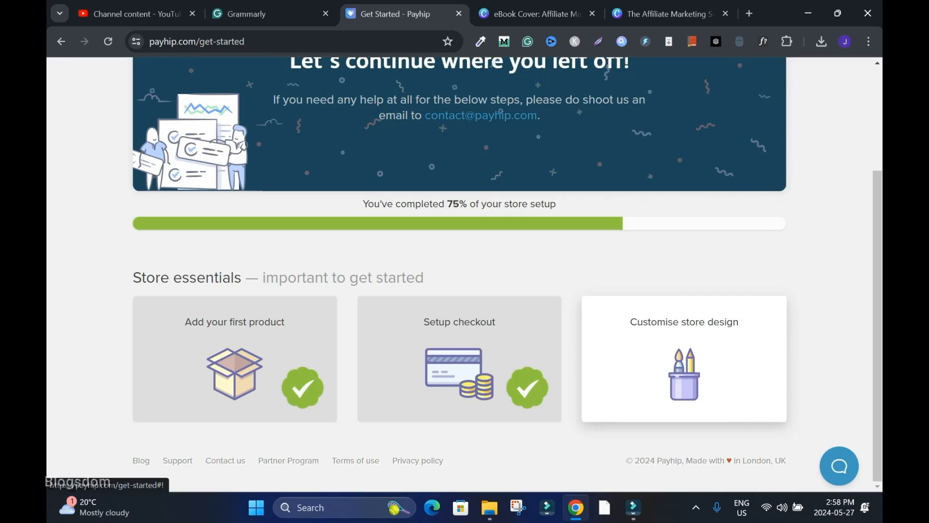
{"action": "left_click", "coordinate": [684, 358]}
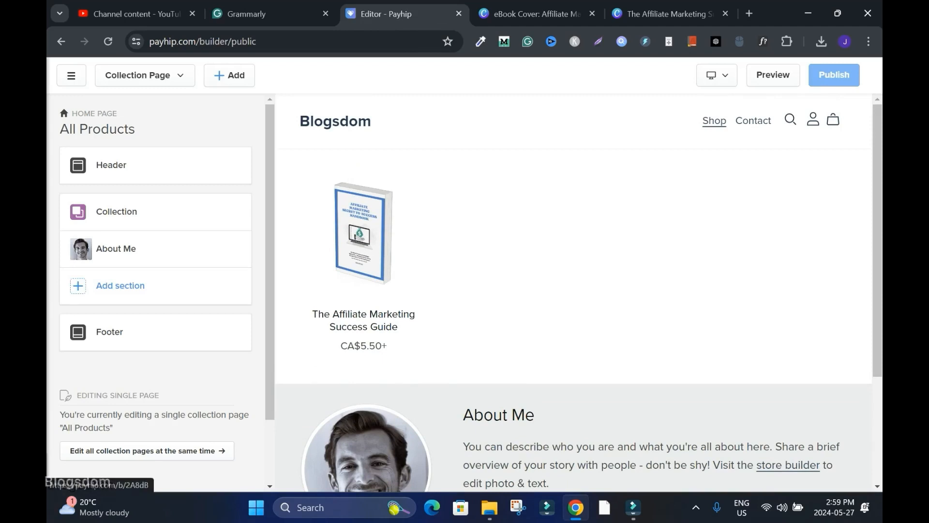
{"action": "scroll", "coordinate": [574, 297], "scroll_direction": "down", "scroll_amount": 1}
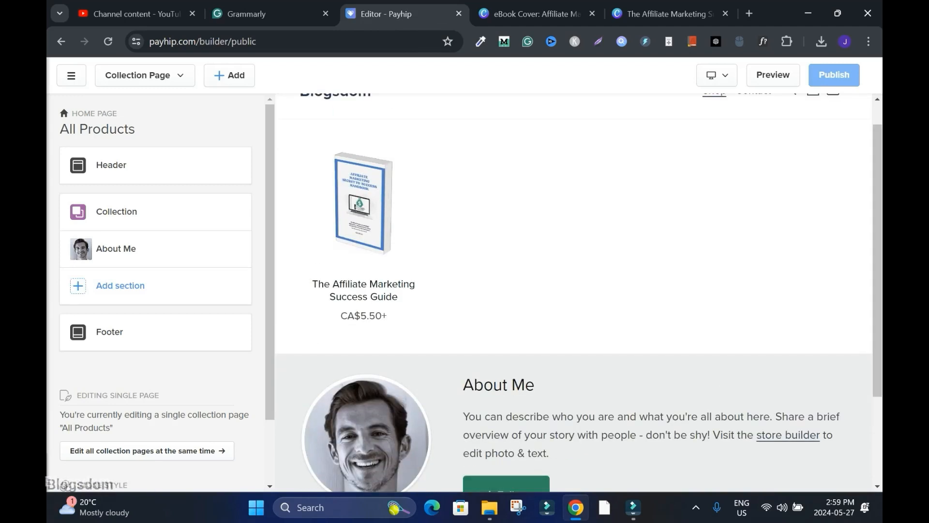
{"action": "scroll", "coordinate": [575, 297], "scroll_direction": "up", "scroll_amount": 1}
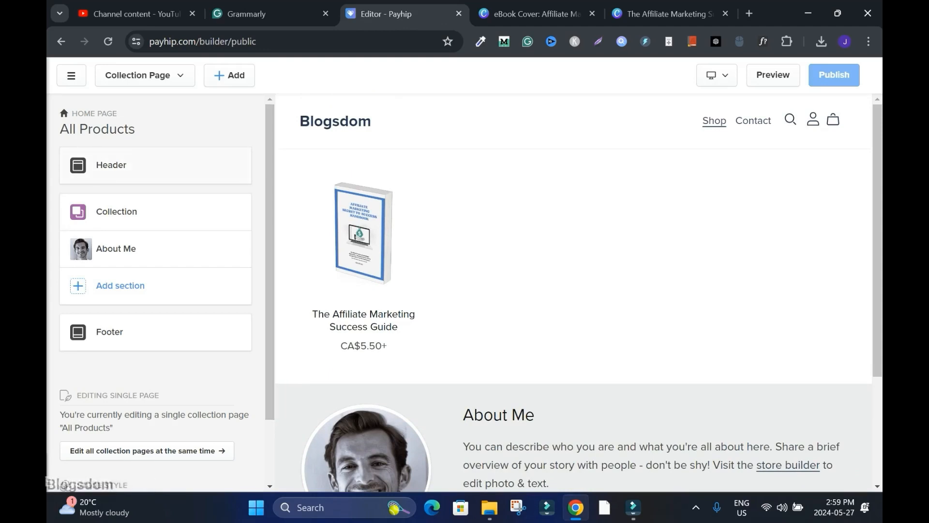
- Review the header section's store logo, navigation links and header settings options in the store design editor
{"action": "left_click", "coordinate": [125, 165]}
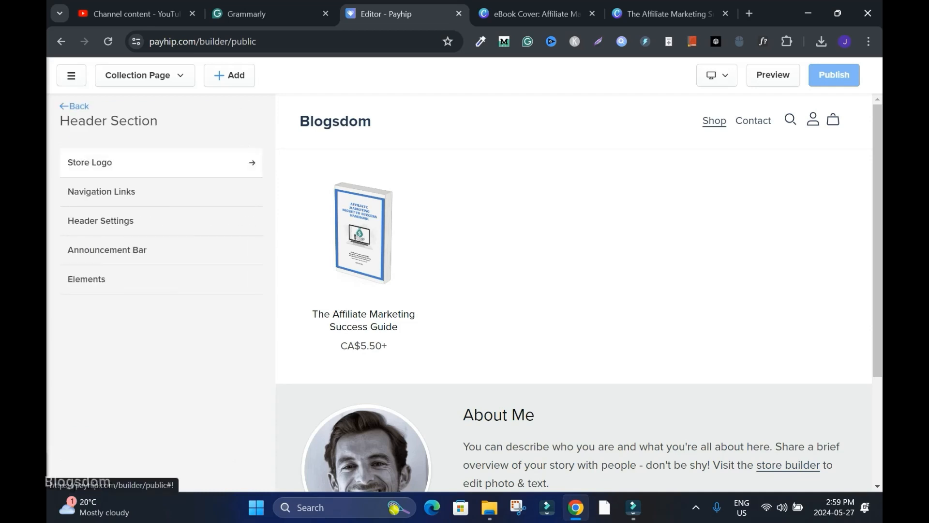
{"action": "left_click", "coordinate": [125, 163]}
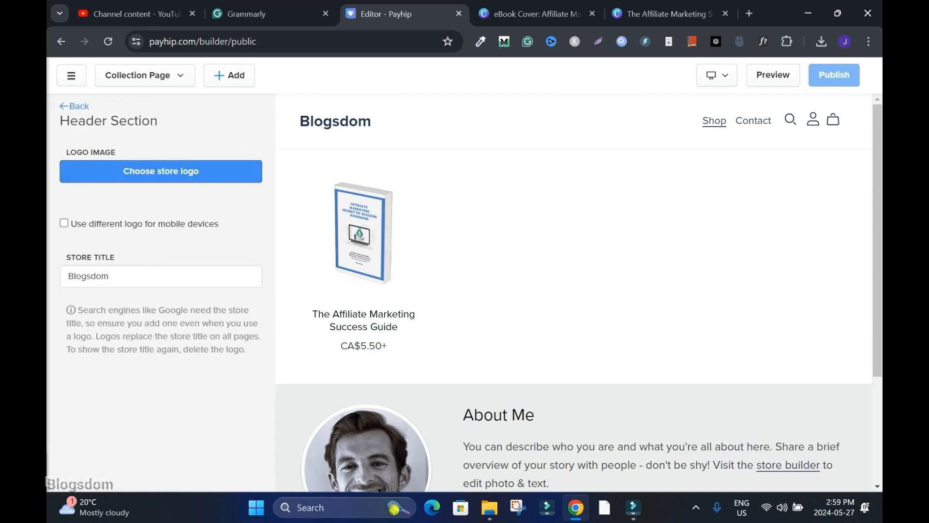
{"action": "left_click", "coordinate": [61, 106]}
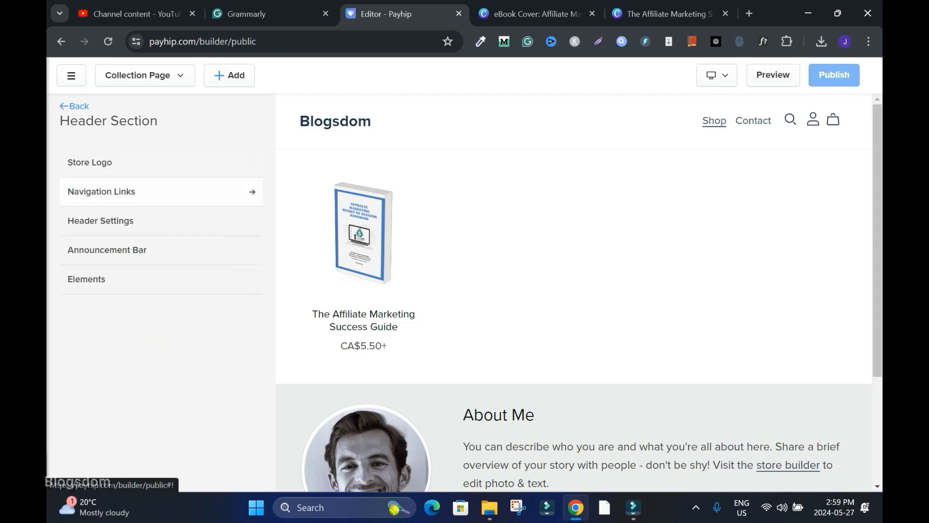
{"action": "left_click", "coordinate": [125, 188]}
{"action": "left_click", "coordinate": [161, 171]}
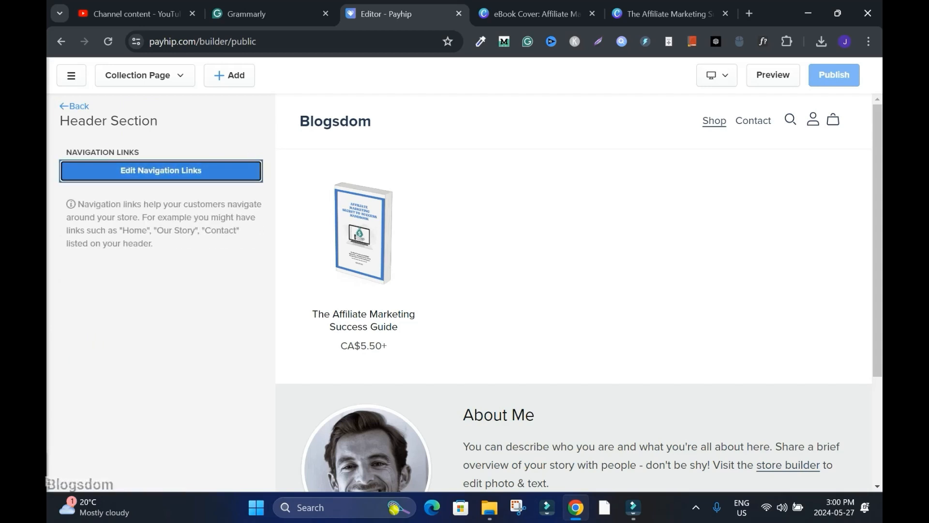
{"action": "left_click", "coordinate": [63, 106]}
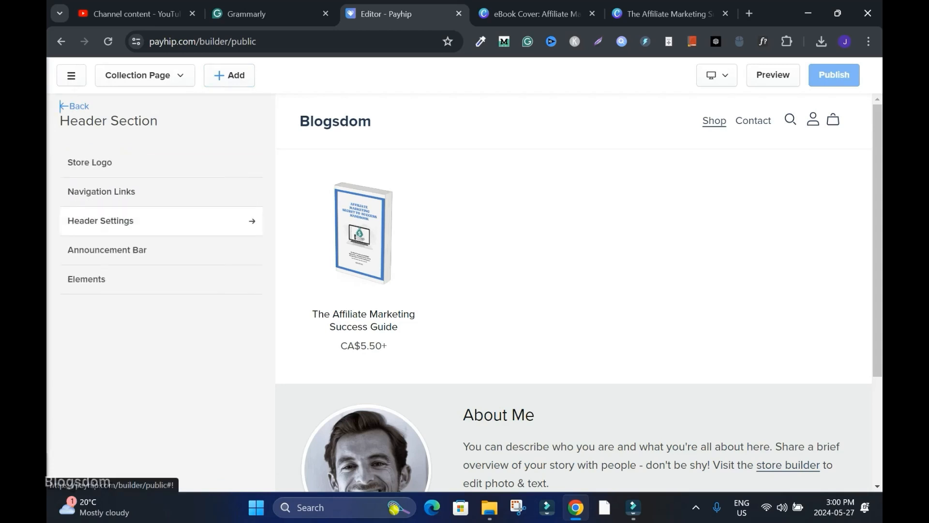
{"action": "left_click", "coordinate": [82, 215]}
{"action": "scroll", "coordinate": [60, 105], "scroll_direction": "down", "scroll_amount": 3}
{"action": "scroll", "coordinate": [60, 105], "scroll_direction": "up", "scroll_amount": 3}
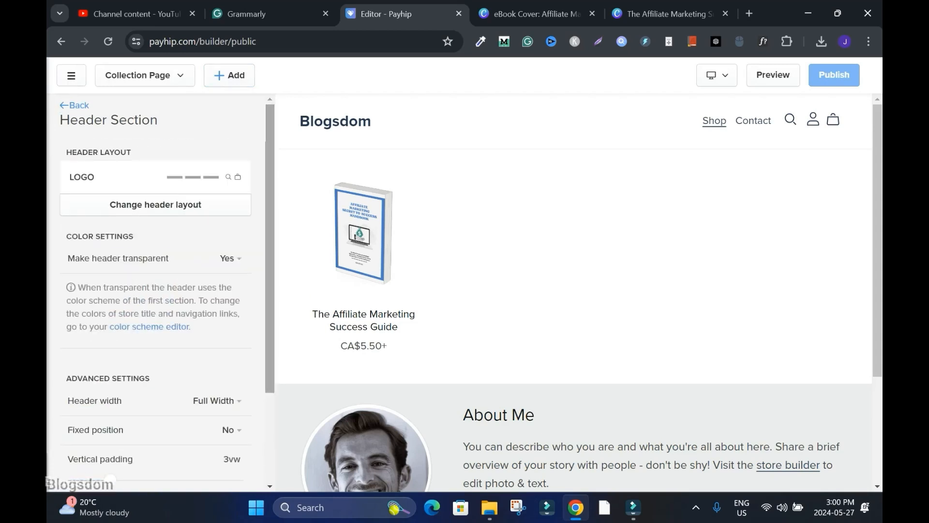
{"action": "left_click", "coordinate": [60, 105]}
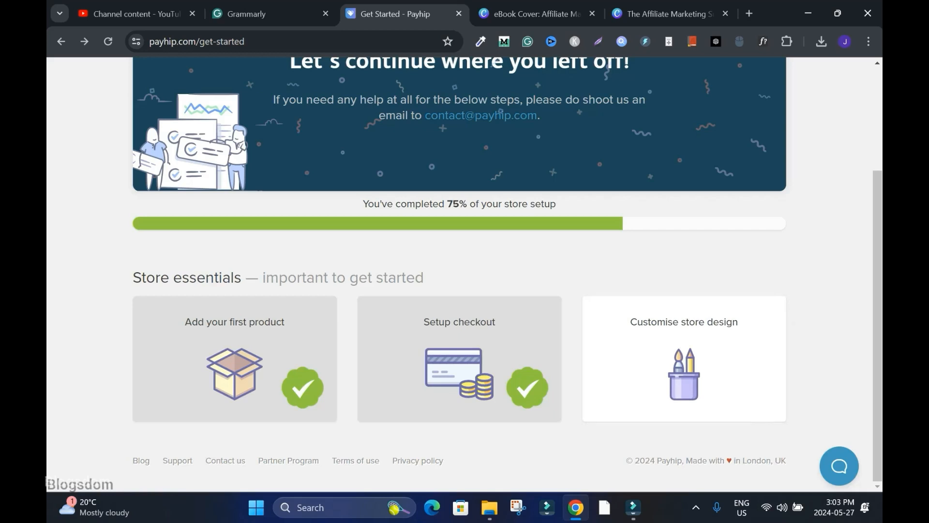
- View the share and embed options for The Affiliate Marketing Success Guide in the product list, then close them
{"action": "scroll", "coordinate": [465, 271], "scroll_direction": "up", "scroll_amount": 3}
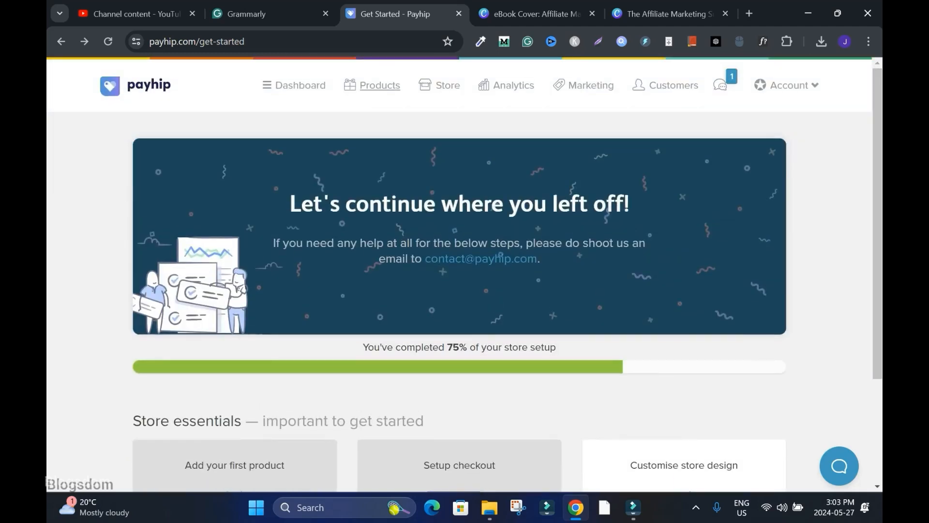
{"action": "left_click", "coordinate": [380, 85]}
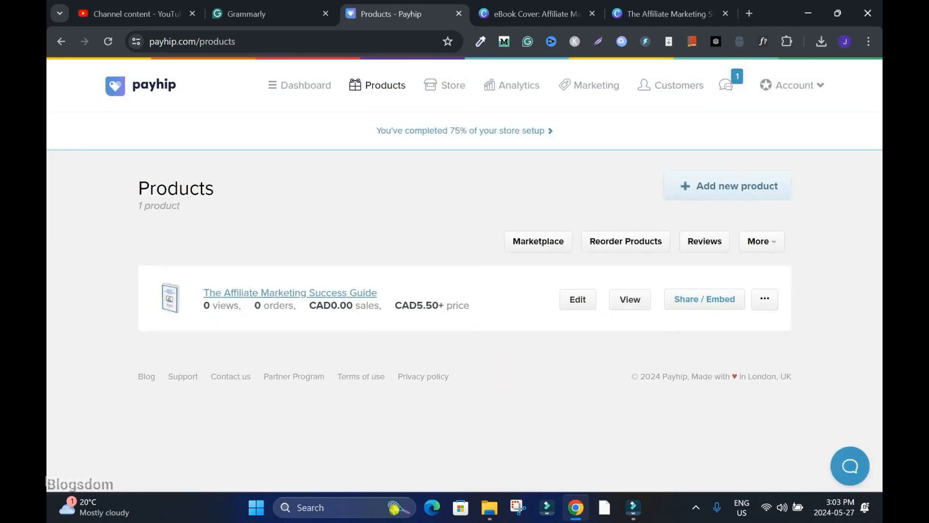
{"action": "left_click", "coordinate": [705, 299]}
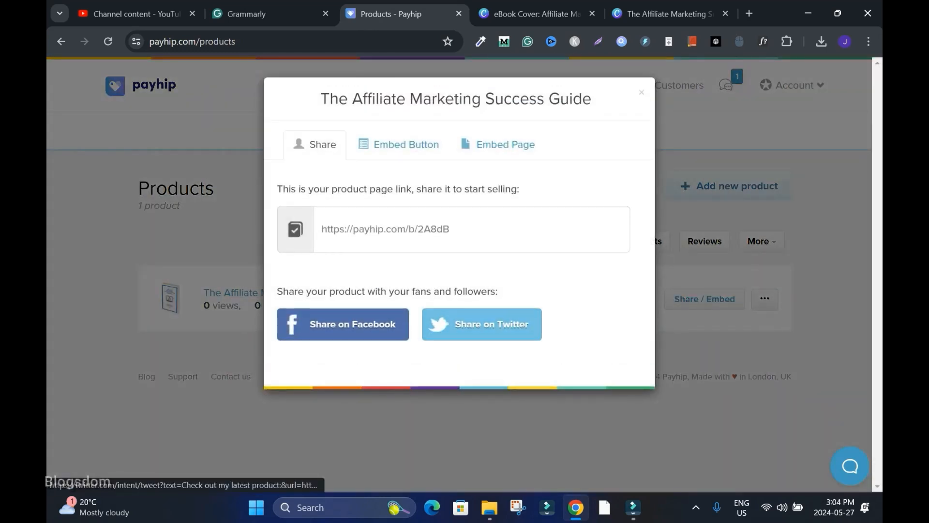
{"action": "key", "text": "Escape"}
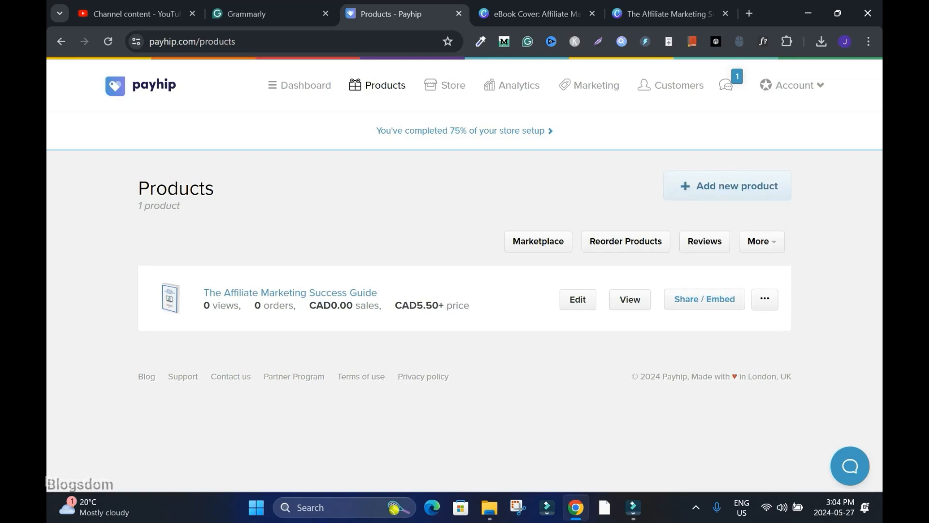